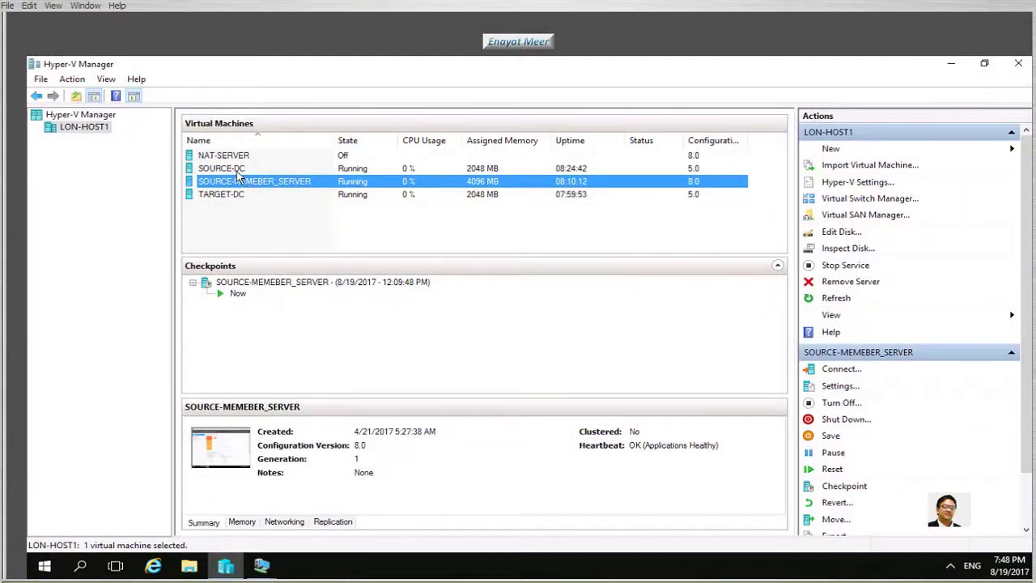
Select SOURCE-DC, then switch to the TARGET-DC virtual machine console from the taskbar previews
{"action": "left_click", "coordinate": [236, 169]}
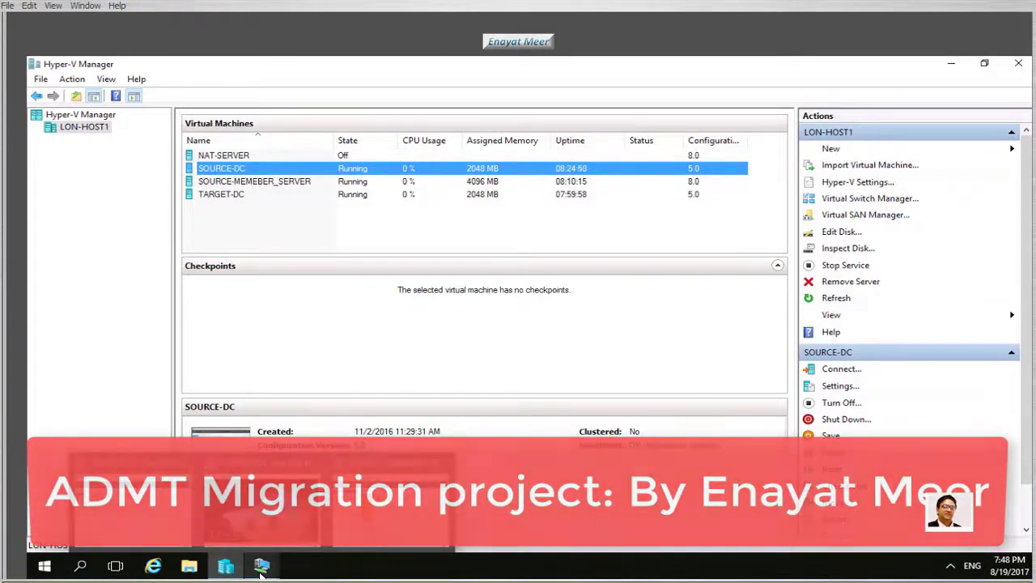
{"action": "left_click", "coordinate": [140, 524]}
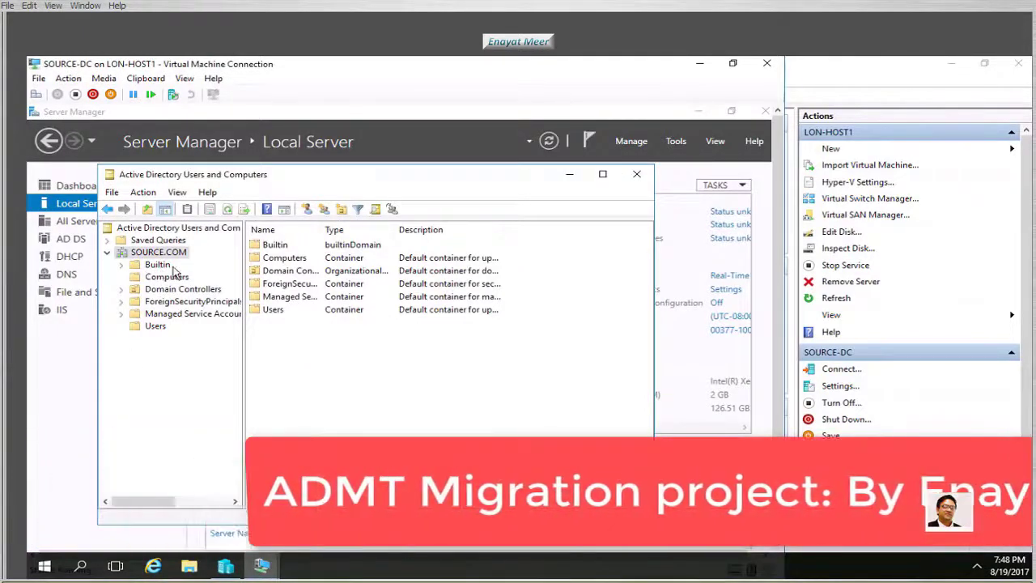
{"action": "left_click", "coordinate": [263, 567]}
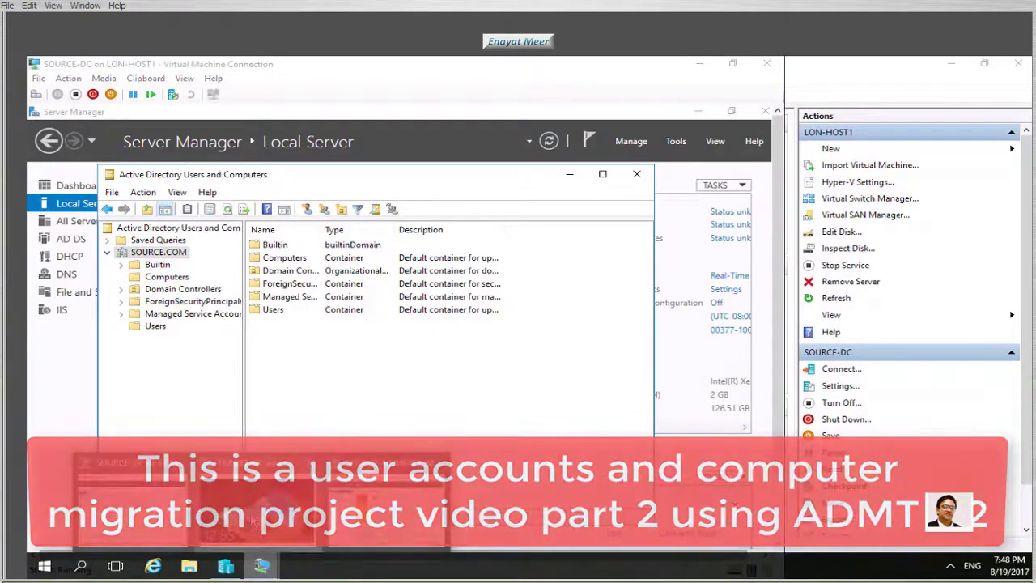
{"action": "left_click", "coordinate": [348, 518]}
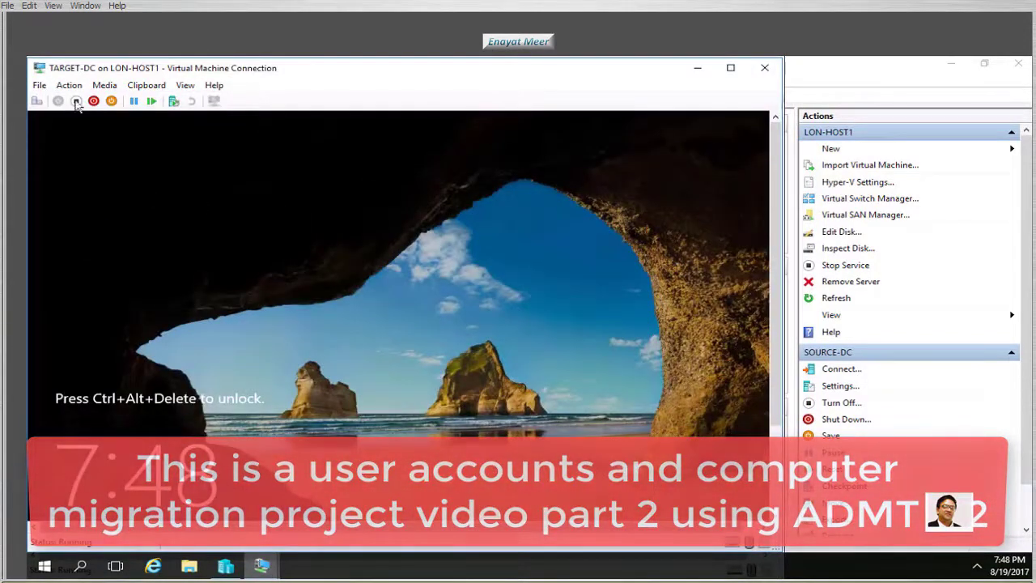
Send Ctrl+Alt+Delete, sign in as Administrator with the account password, and view the local server's properties
{"action": "left_click", "coordinate": [69, 85]}
{"action": "left_click", "coordinate": [68, 106]}
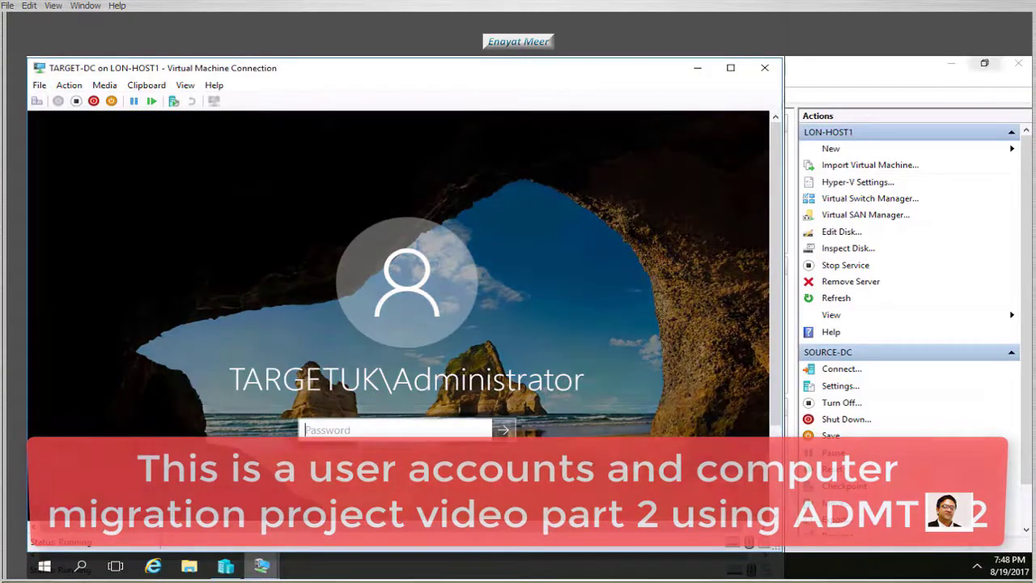
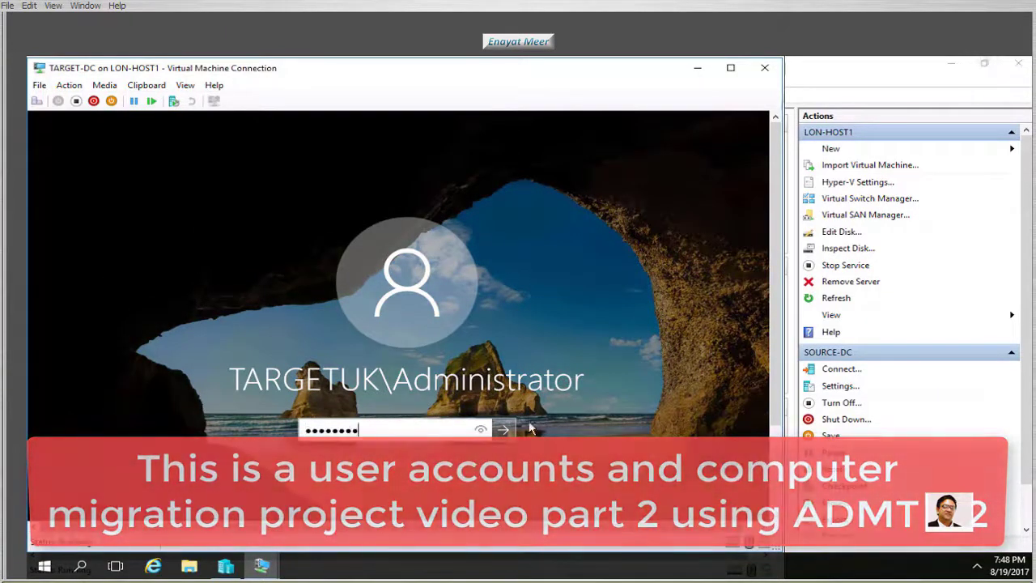
{"action": "key", "text": "Return"}
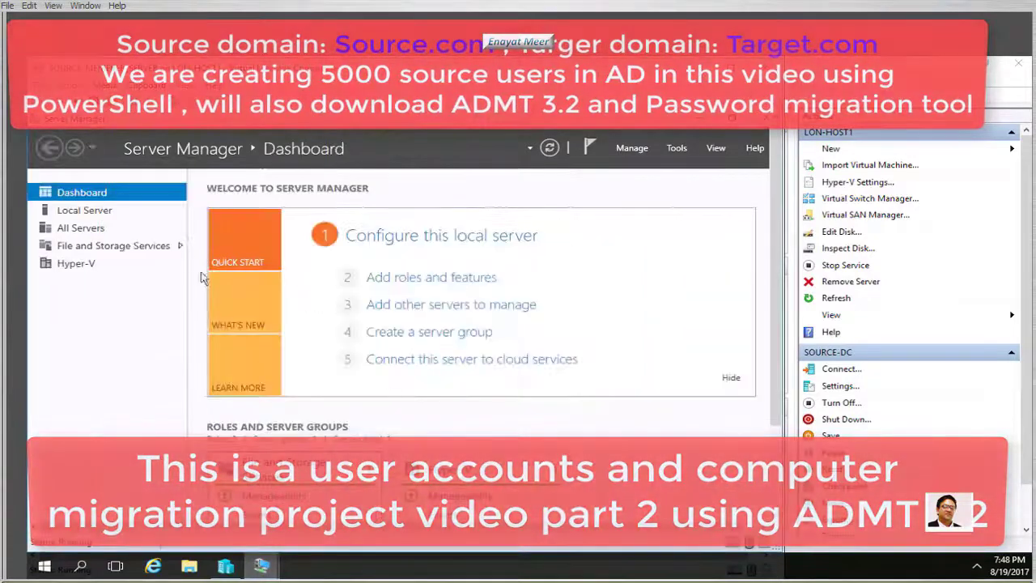
{"action": "left_click", "coordinate": [90, 213]}
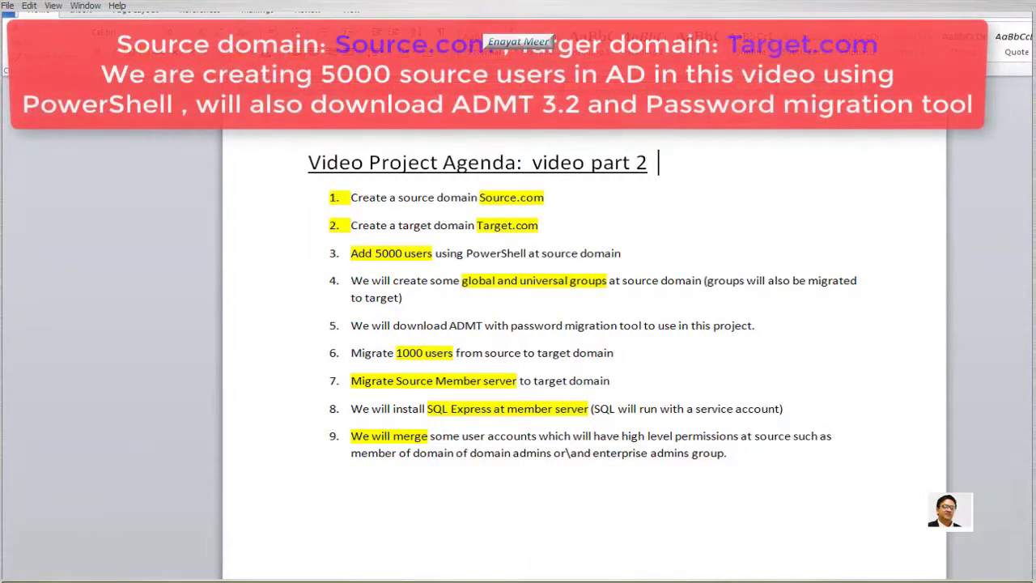
Finish the heading's author credit and append 'done' to the Source.com and Target.com agenda items
{"action": "type", "text": "by E"}
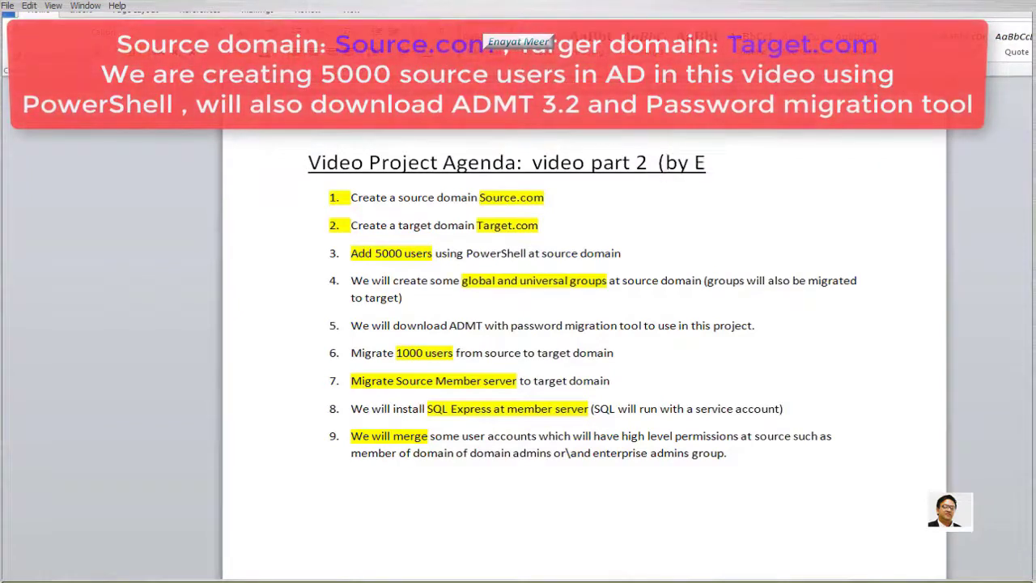
{"action": "type", "text": "nayat Meer"}
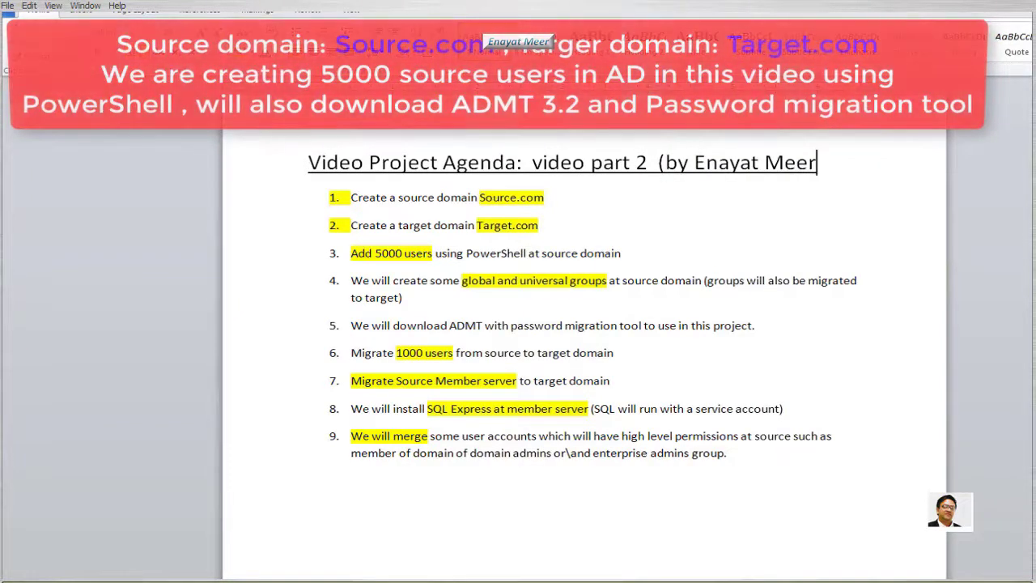
{"action": "type", "text": ")"}
{"action": "left_click", "coordinate": [566, 196]}
{"action": "left_click", "coordinate": [554, 224]}
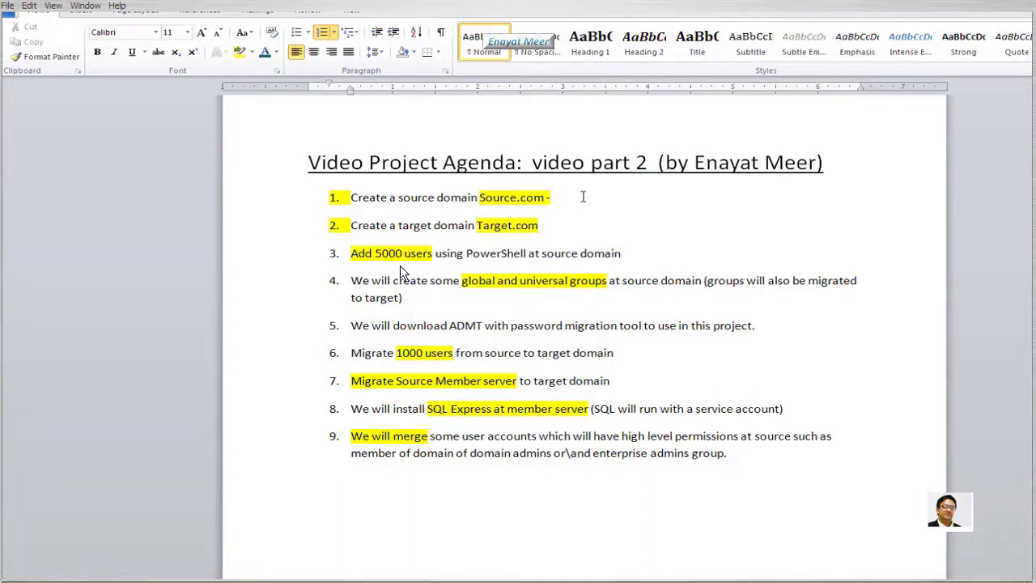
{"action": "type", "text": "done"}
{"action": "left_click", "coordinate": [581, 233]}
{"action": "type", "text": "done"}
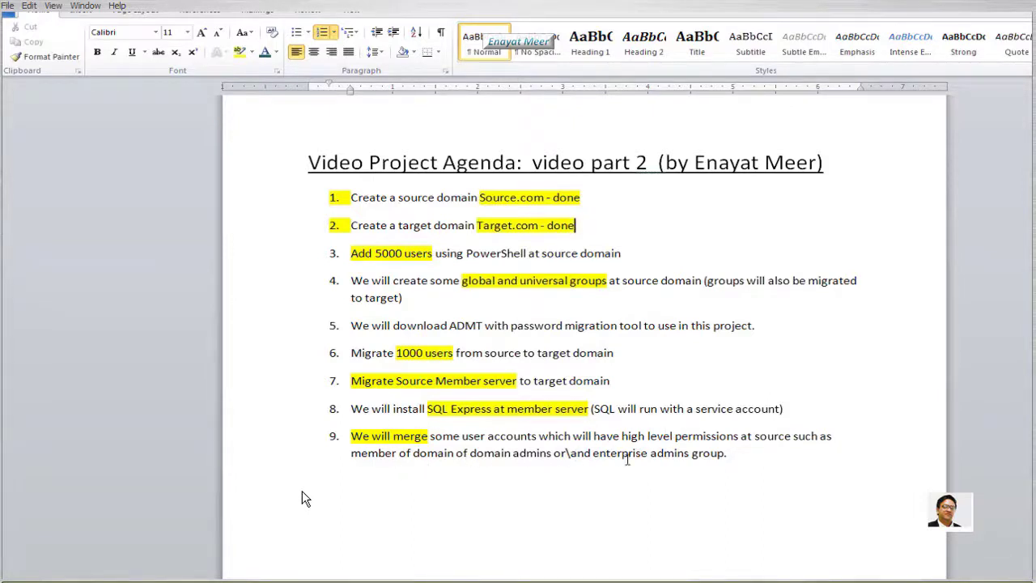
{"action": "left_click", "coordinate": [751, 465]}
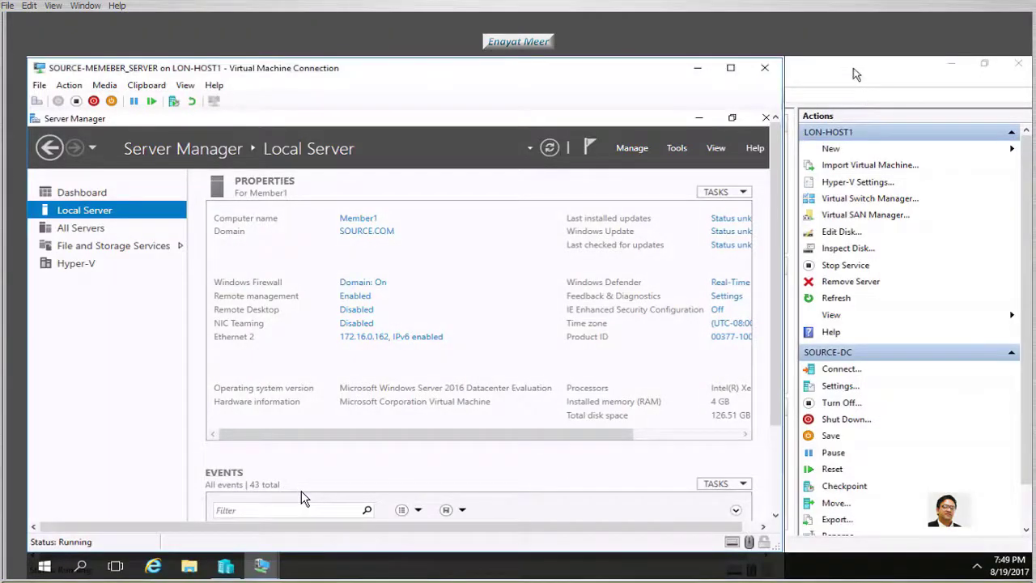
Bring Hyper-V Manager forward and select SOURCE-MEMEBER_SERVER, TARGET-DC, then SOURCE-DC
{"action": "left_click", "coordinate": [857, 73]}
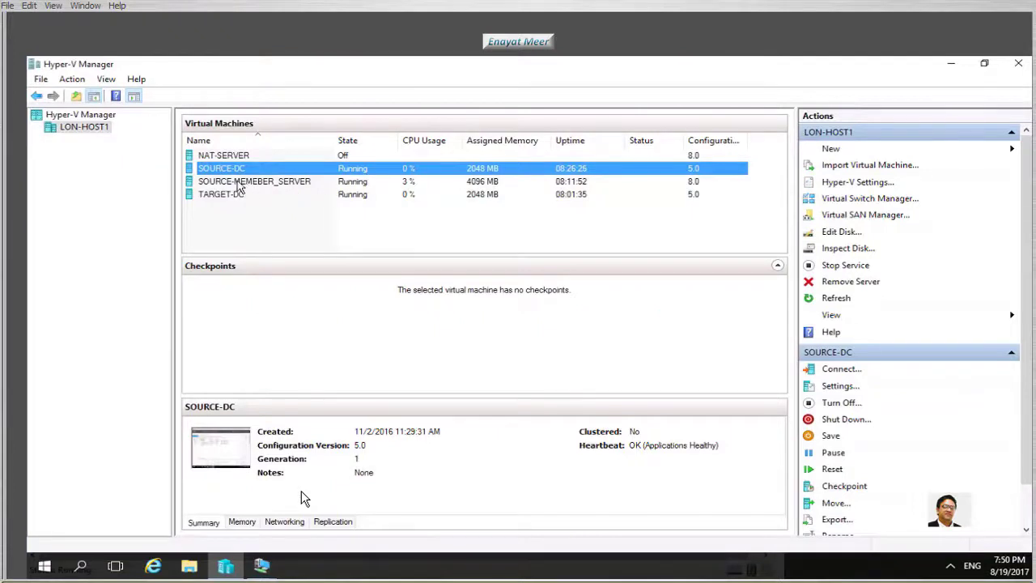
{"action": "left_click", "coordinate": [233, 183]}
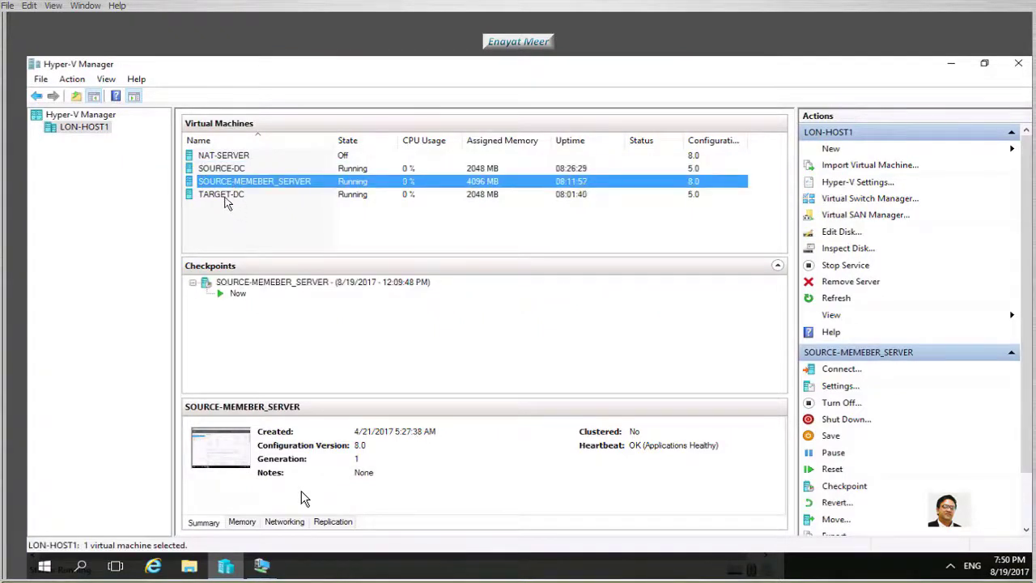
{"action": "left_click", "coordinate": [229, 196]}
{"action": "left_click", "coordinate": [223, 169]}
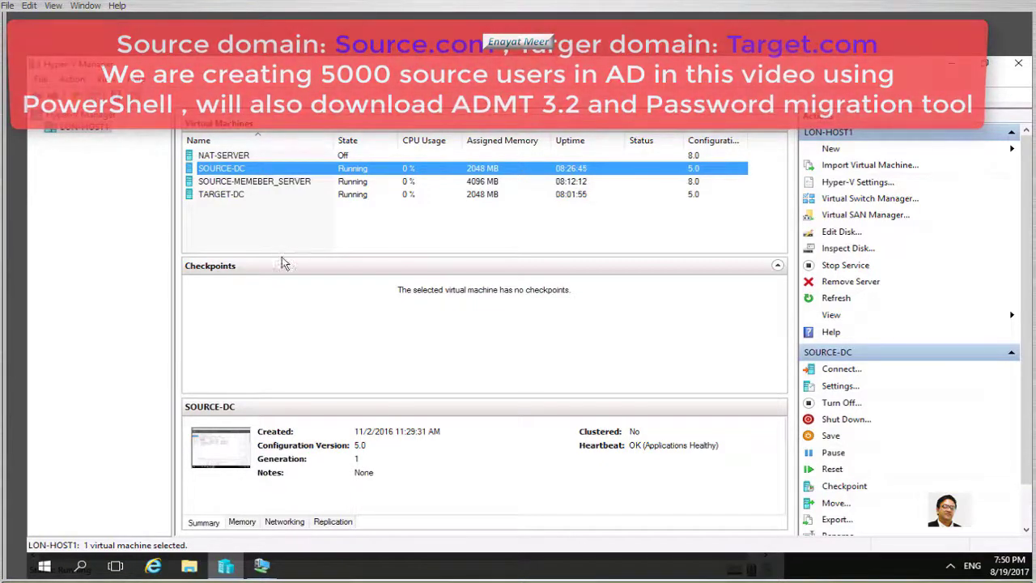
In the SOURCE-DC console, add a new Global Security group named GSource under SOURCE.COM
{"action": "left_click", "coordinate": [263, 569]}
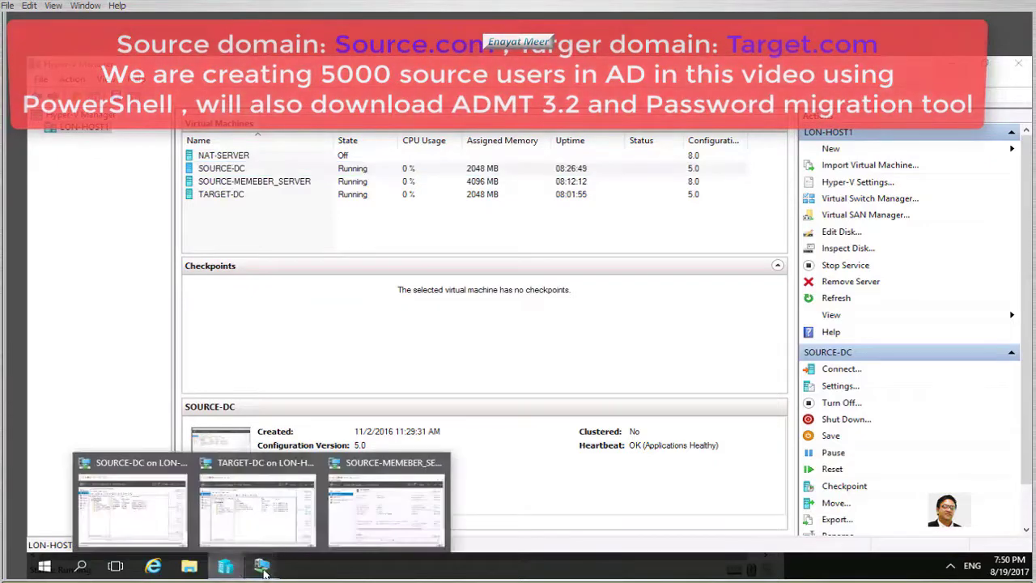
{"action": "left_click", "coordinate": [134, 497]}
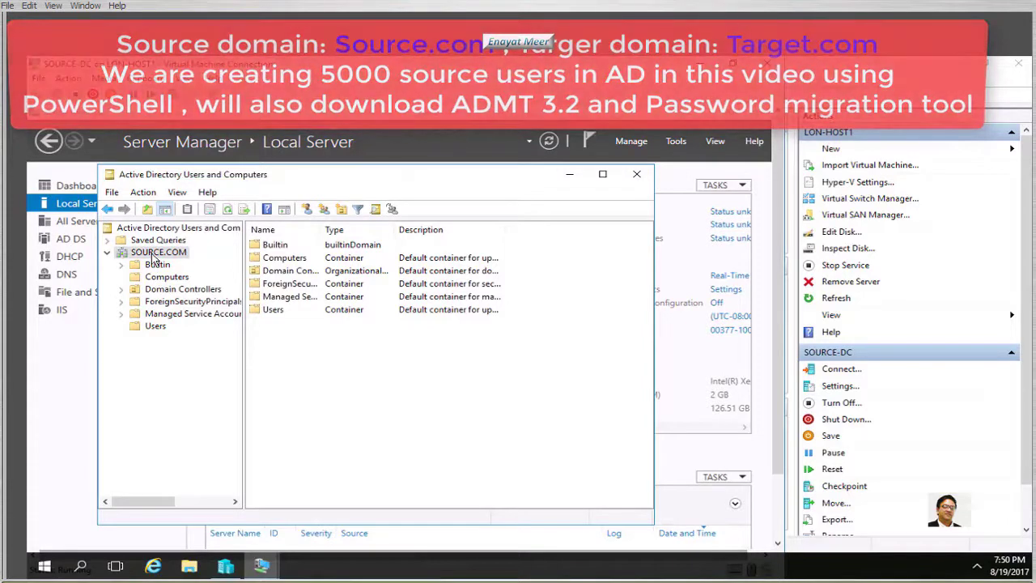
{"action": "right_click", "coordinate": [153, 254]}
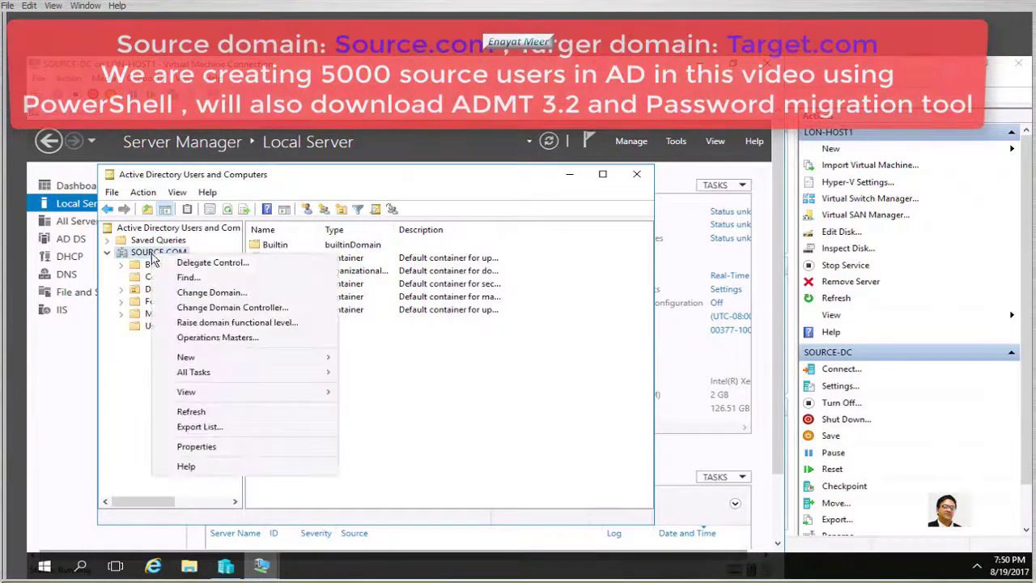
{"action": "mouse_move", "coordinate": [212, 361]}
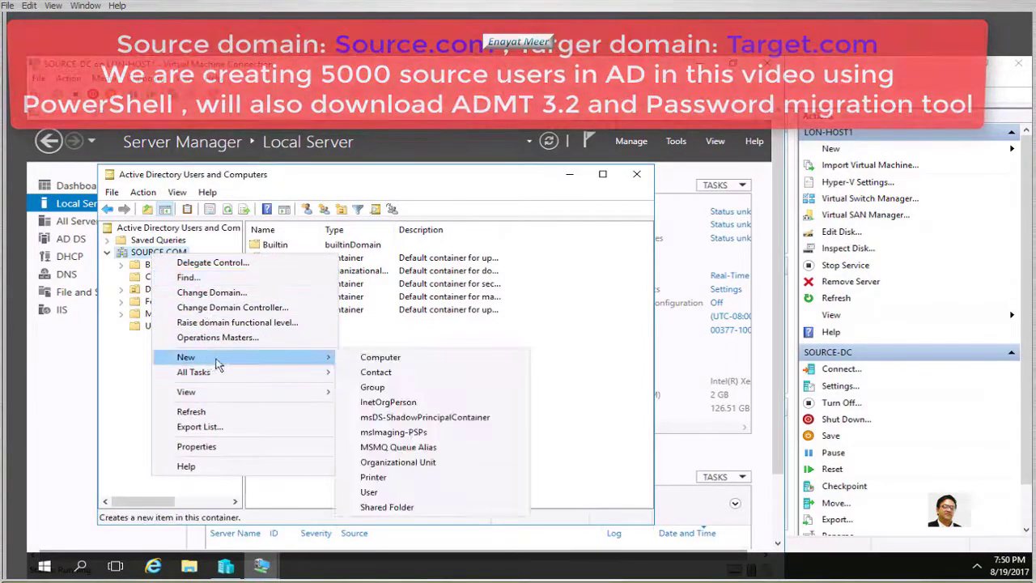
{"action": "left_click", "coordinate": [381, 388]}
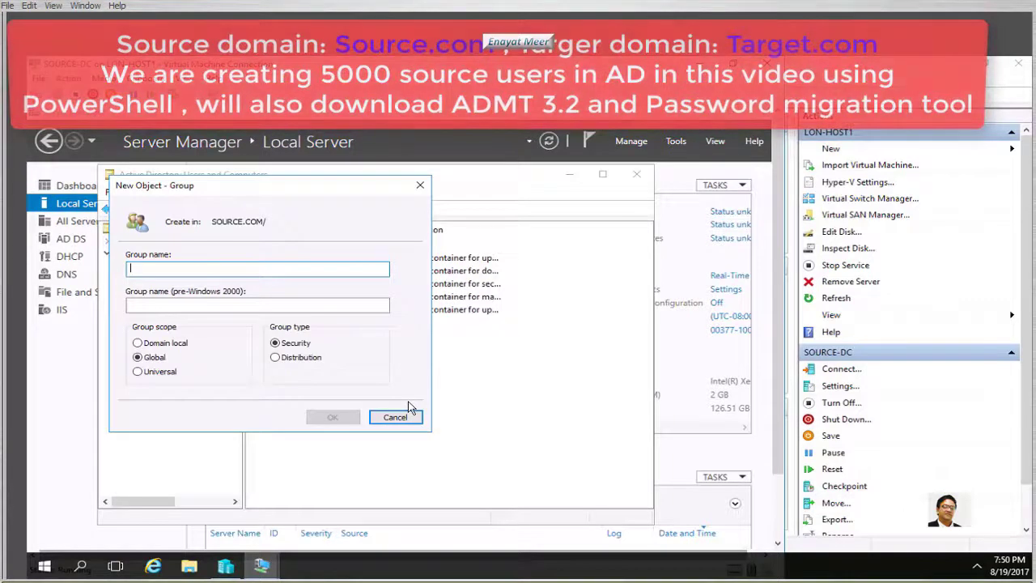
{"action": "type", "text": "G"}
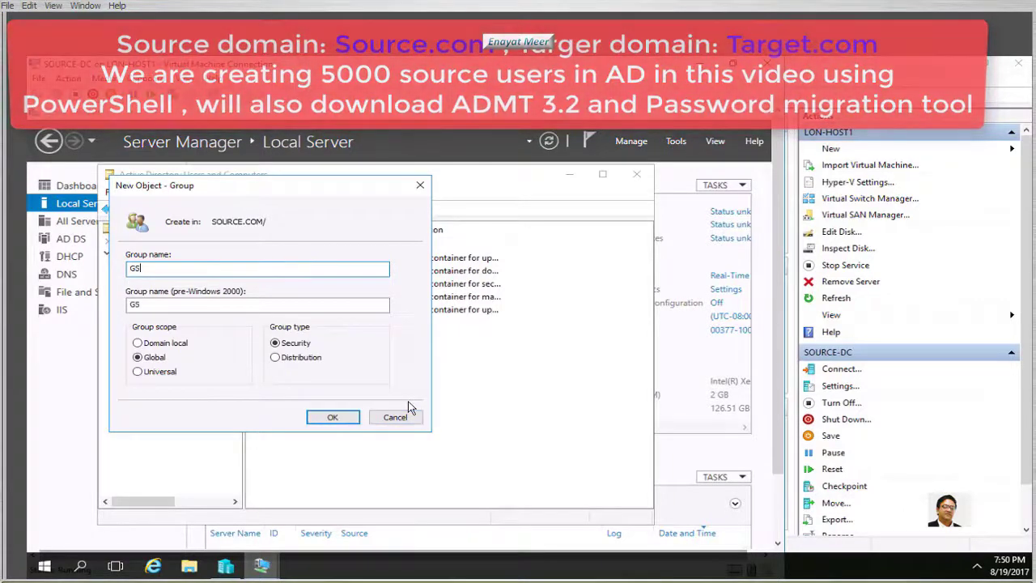
{"action": "type", "text": "Source"}
{"action": "left_click", "coordinate": [332, 418]}
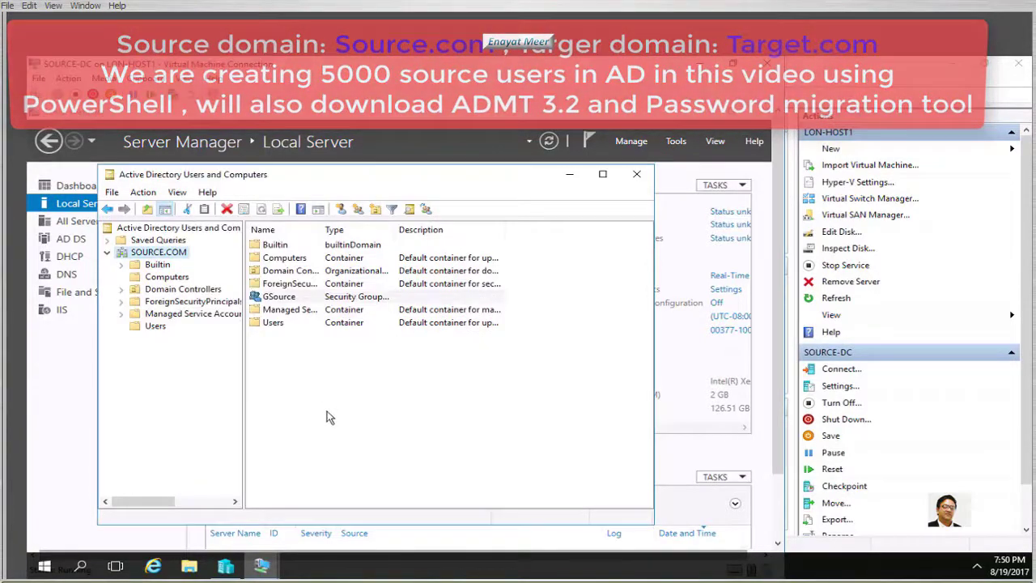
Create a new Global Security group named USource under SOURCE.COM
{"action": "right_click", "coordinate": [297, 359]}
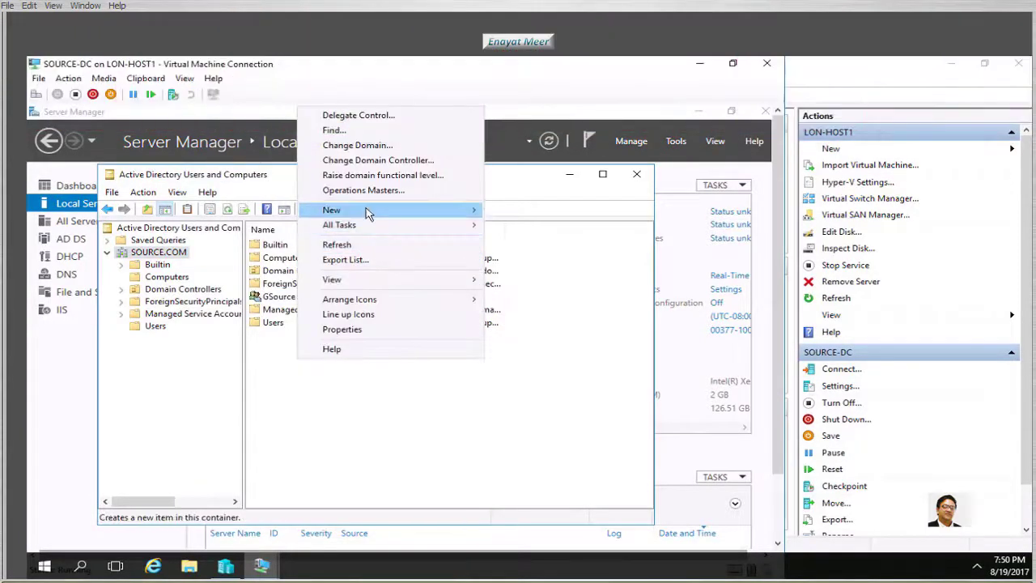
{"action": "mouse_move", "coordinate": [461, 211]}
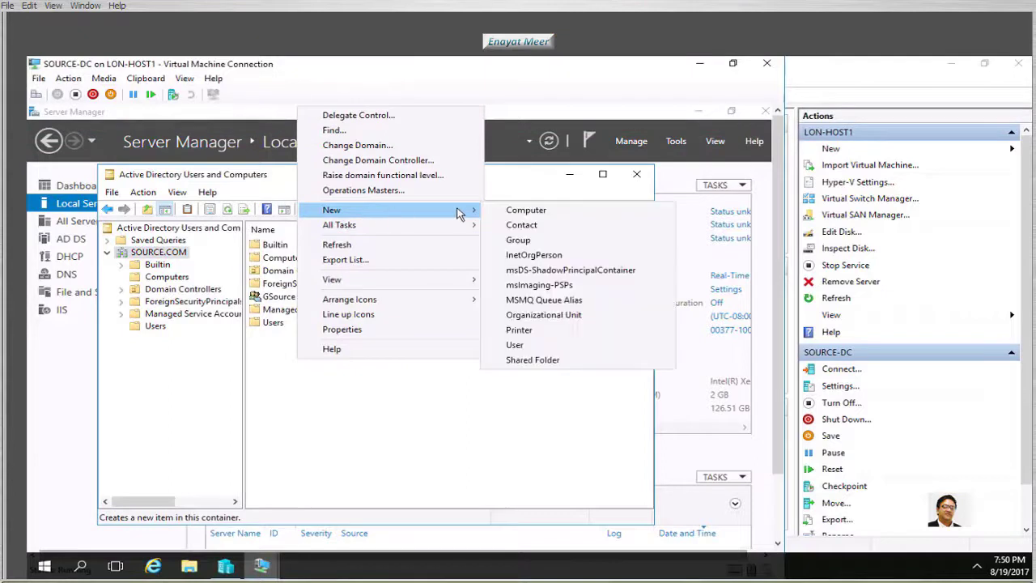
{"action": "left_click", "coordinate": [525, 241]}
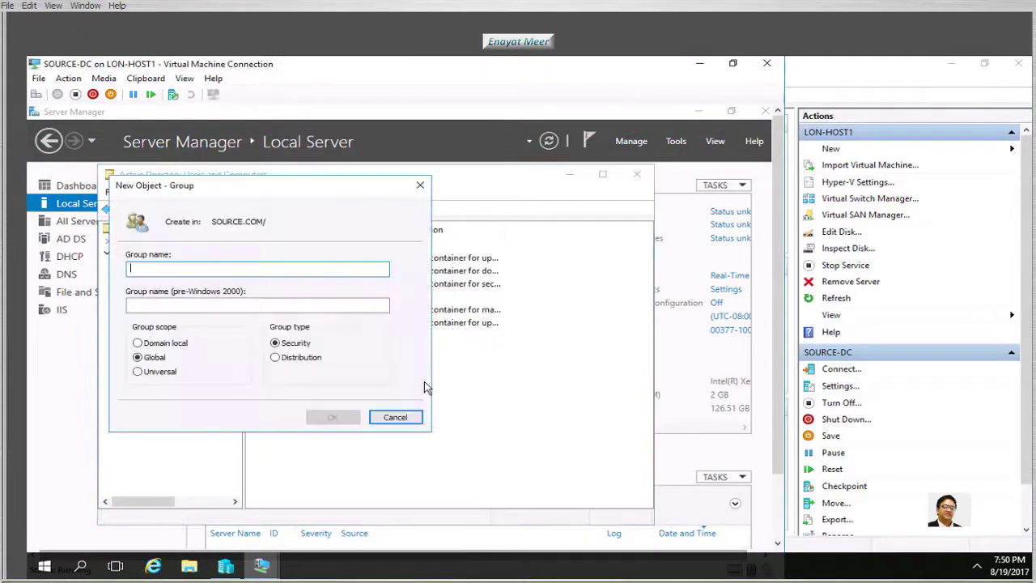
{"action": "type", "text": "USource"}
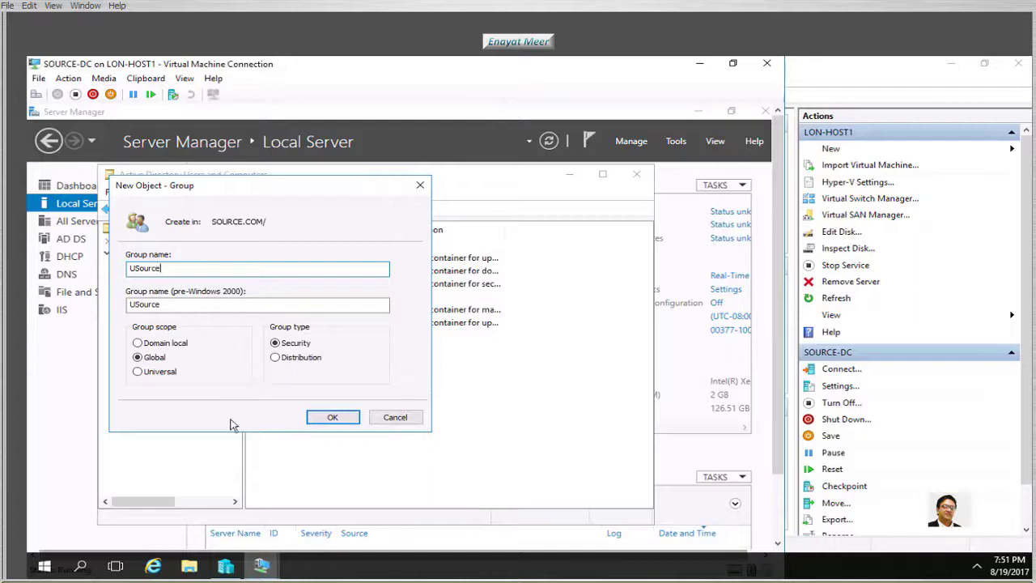
{"action": "left_click", "coordinate": [344, 419]}
Check the GSource and USource groups in the list, then reselect the SOURCE.COM domain
{"action": "left_click", "coordinate": [401, 461]}
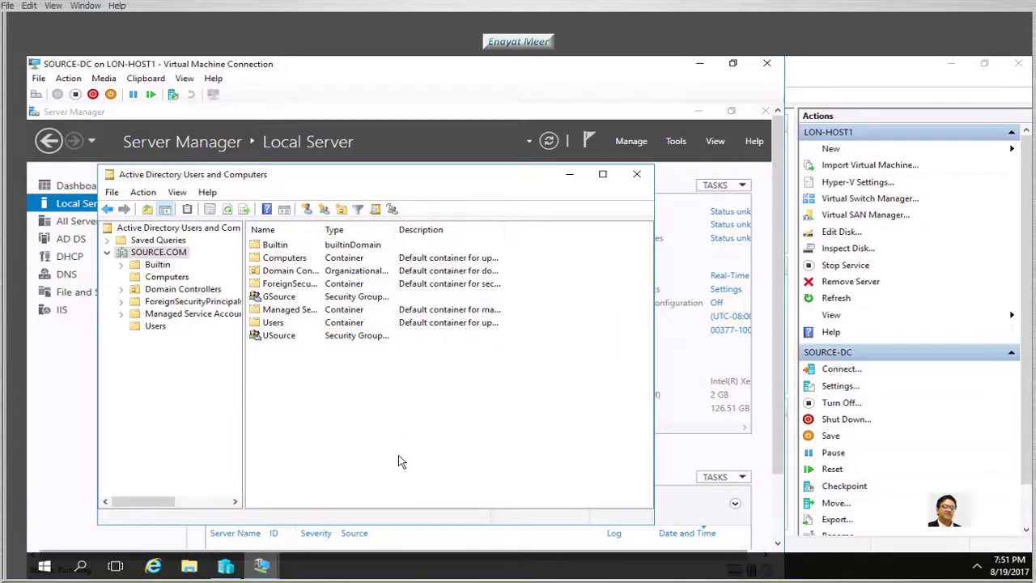
{"action": "left_click", "coordinate": [285, 298]}
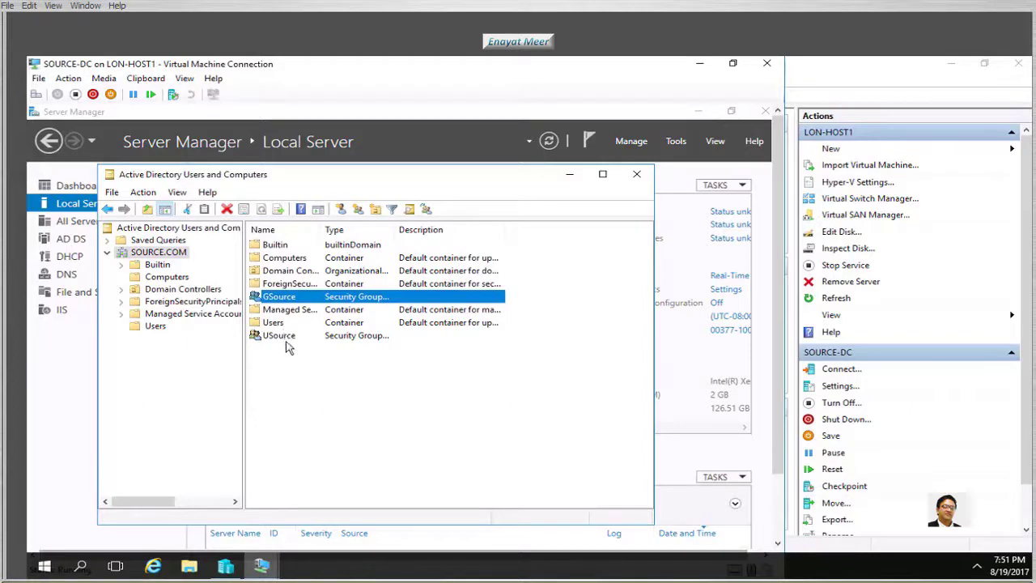
{"action": "left_click", "coordinate": [283, 337]}
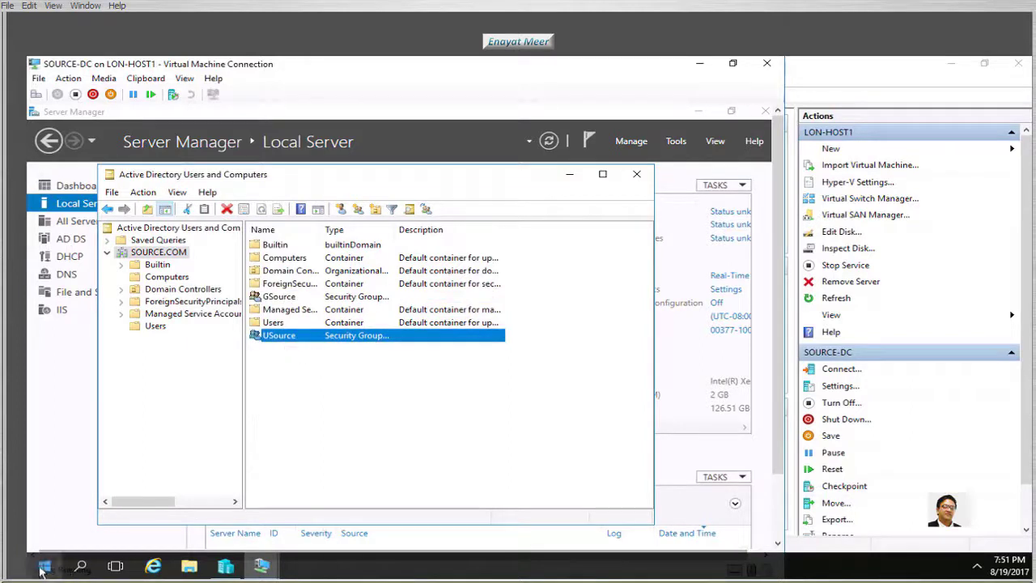
{"action": "left_click", "coordinate": [154, 253]}
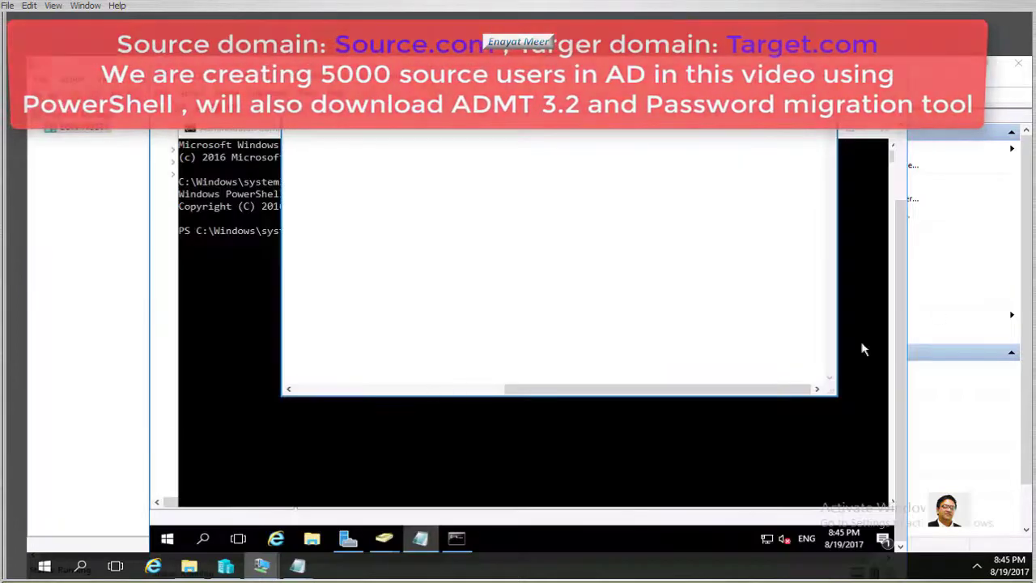
Copy the New-ADUser loop command from the Notepad script
{"action": "left_click", "coordinate": [892, 182]}
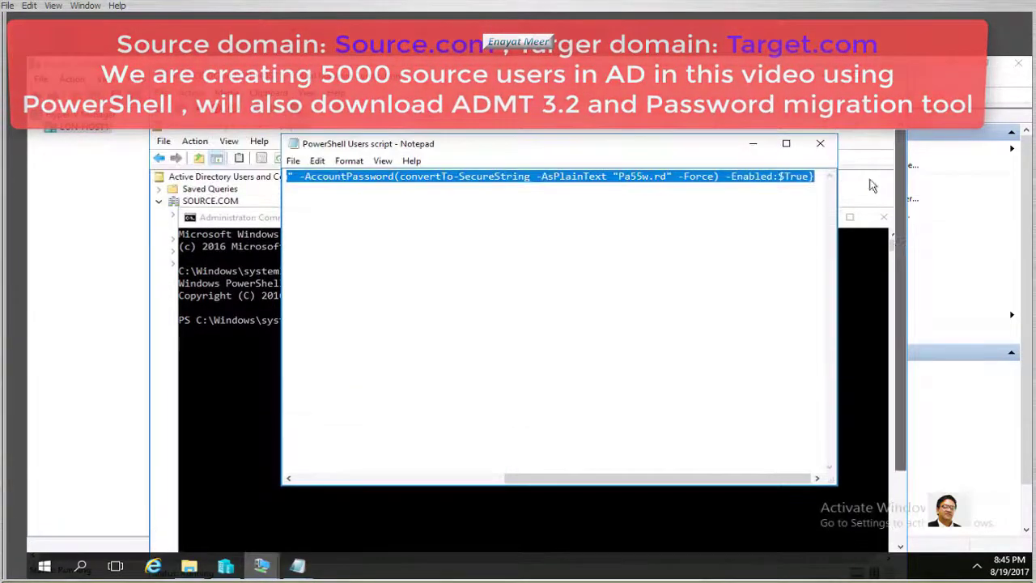
{"action": "right_click", "coordinate": [514, 175]}
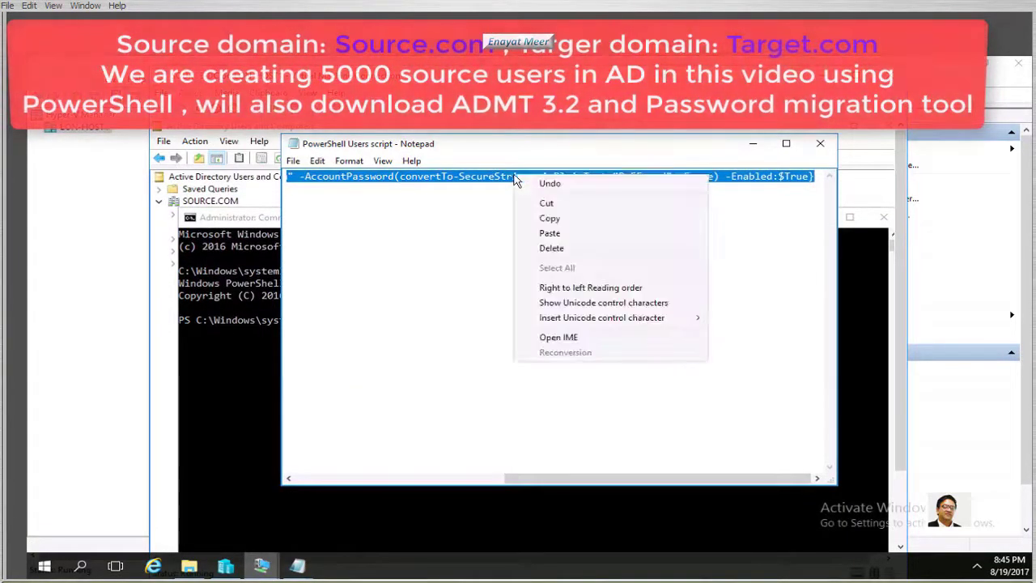
{"action": "left_click", "coordinate": [549, 218]}
Paste the 1..5000 New-ADUser loop into PowerShell, run it, and maximize the console
{"action": "left_click", "coordinate": [260, 396]}
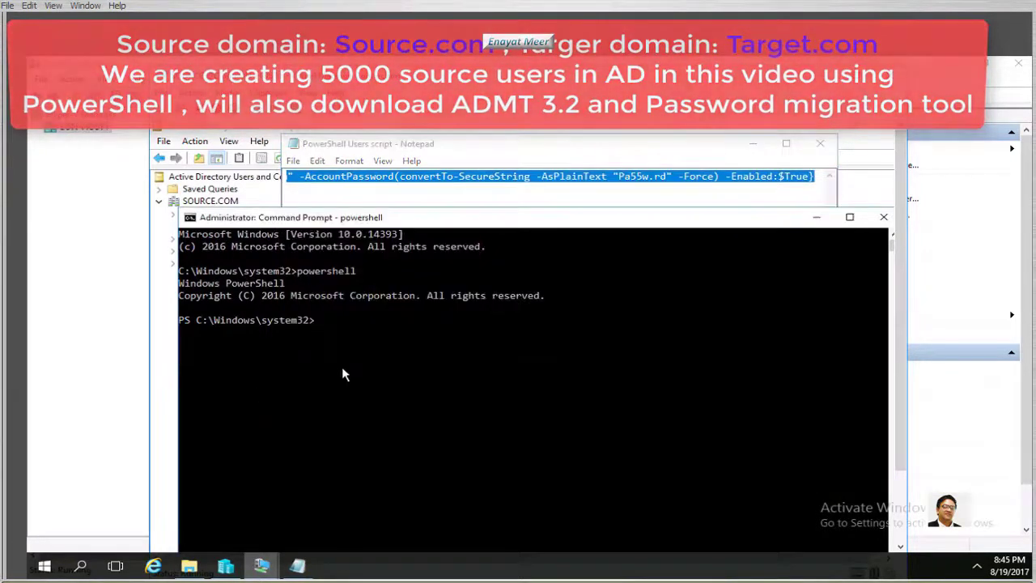
{"action": "right_click", "coordinate": [342, 367]}
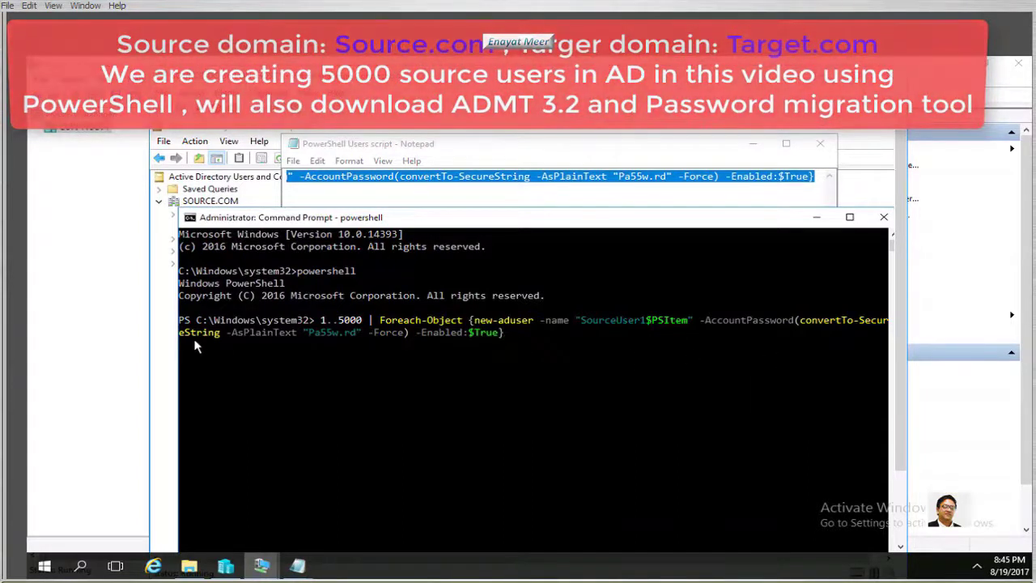
{"action": "left_click", "coordinate": [512, 335]}
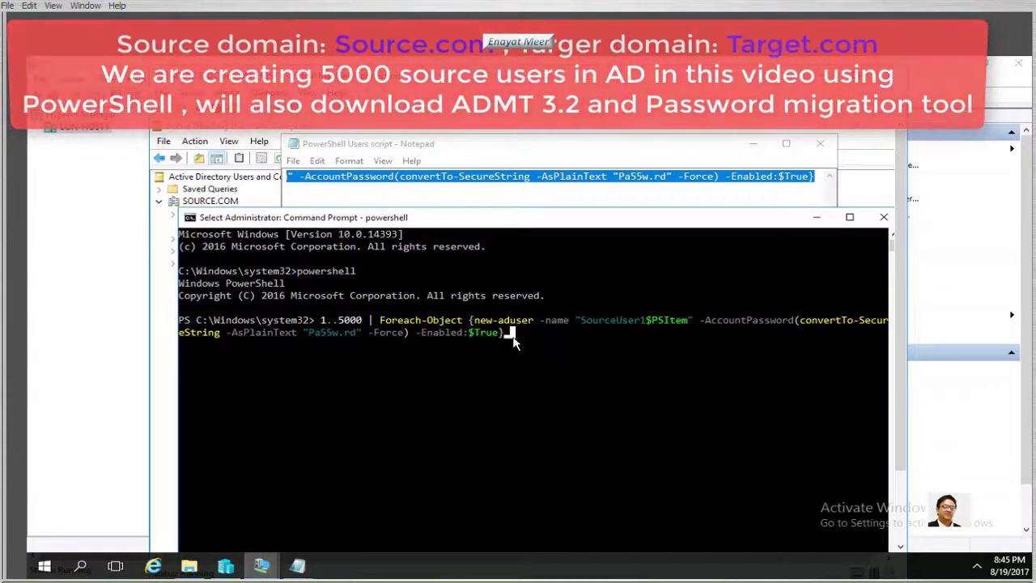
{"action": "key", "text": "Return"}
{"action": "key", "text": "Return"}
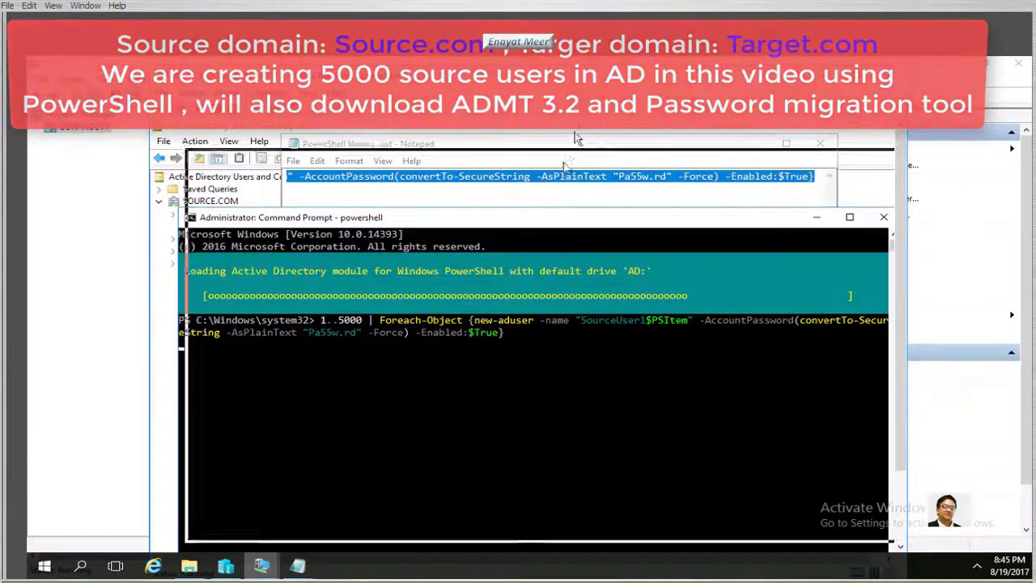
{"action": "double_click", "coordinate": [534, 217]}
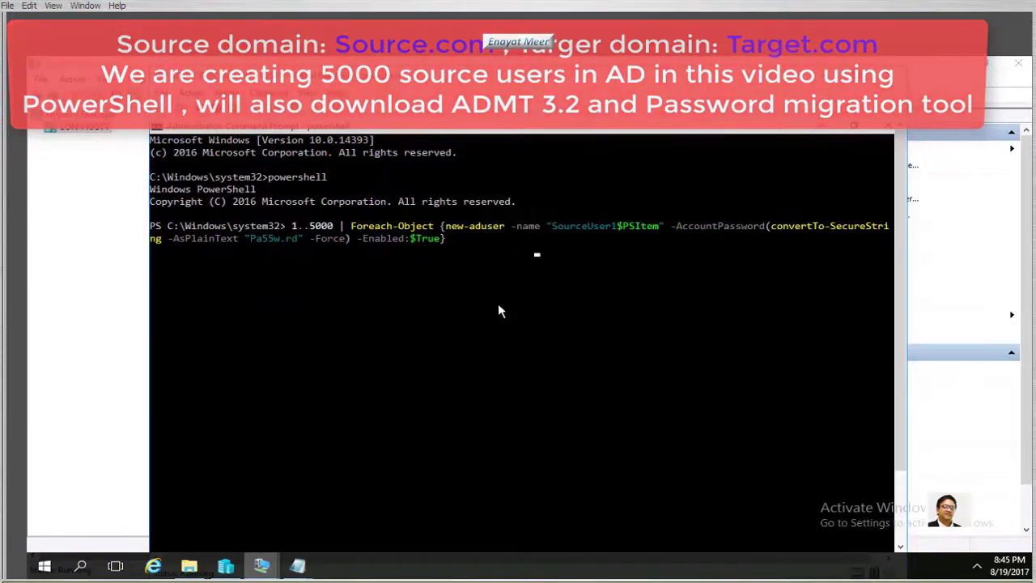
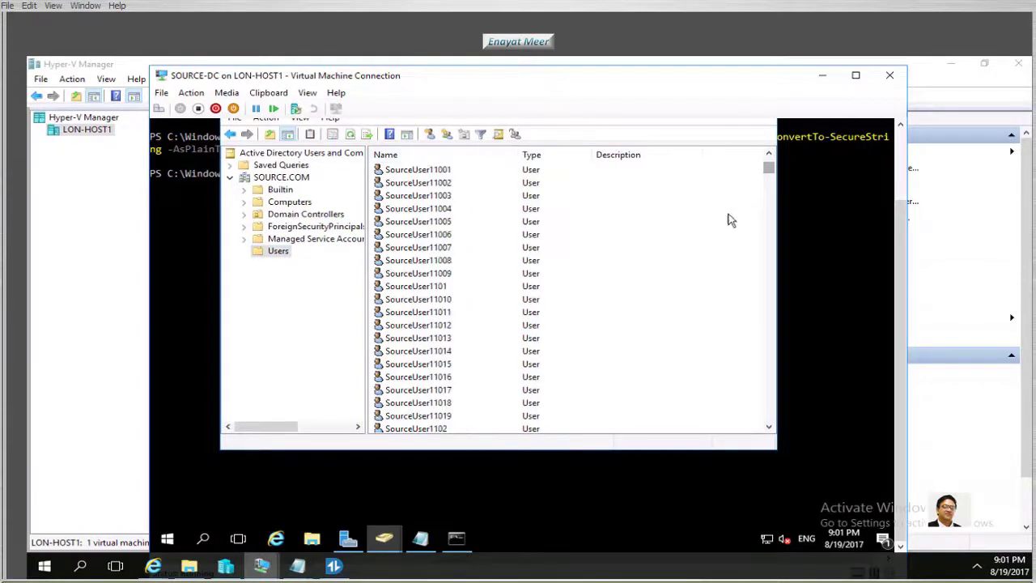
{"action": "left_click_drag", "start_coordinate": [769, 173], "coordinate": [771, 153]}
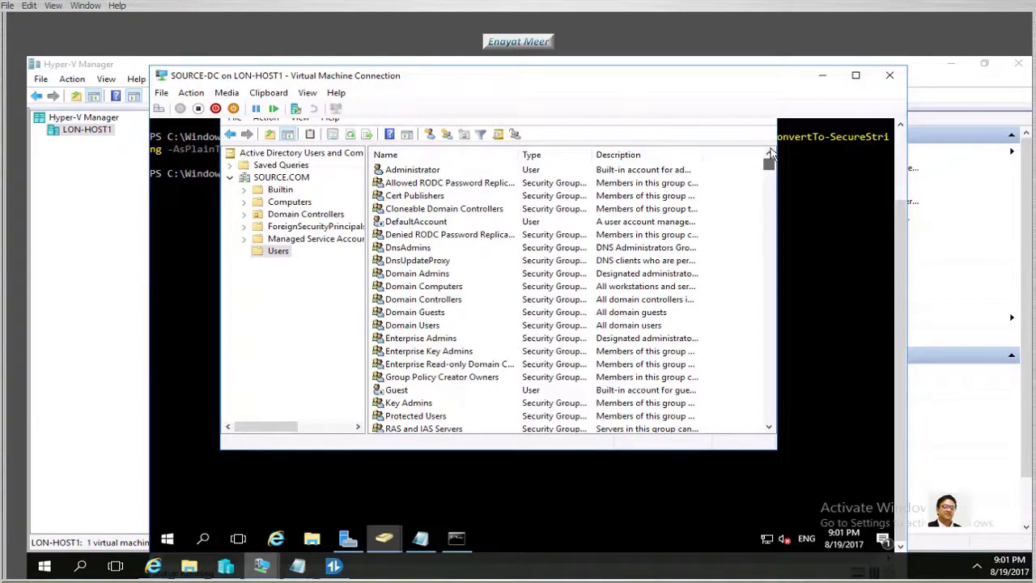
{"action": "scroll", "coordinate": [633, 316], "scroll_direction": "down", "scroll_amount": 7}
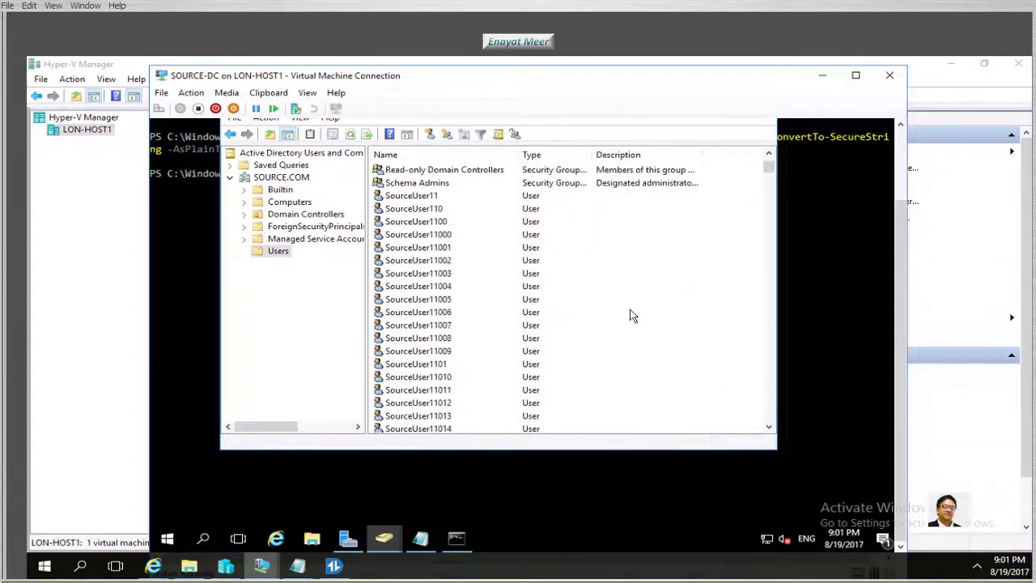
{"action": "scroll", "coordinate": [629, 315], "scroll_direction": "down", "scroll_amount": 5}
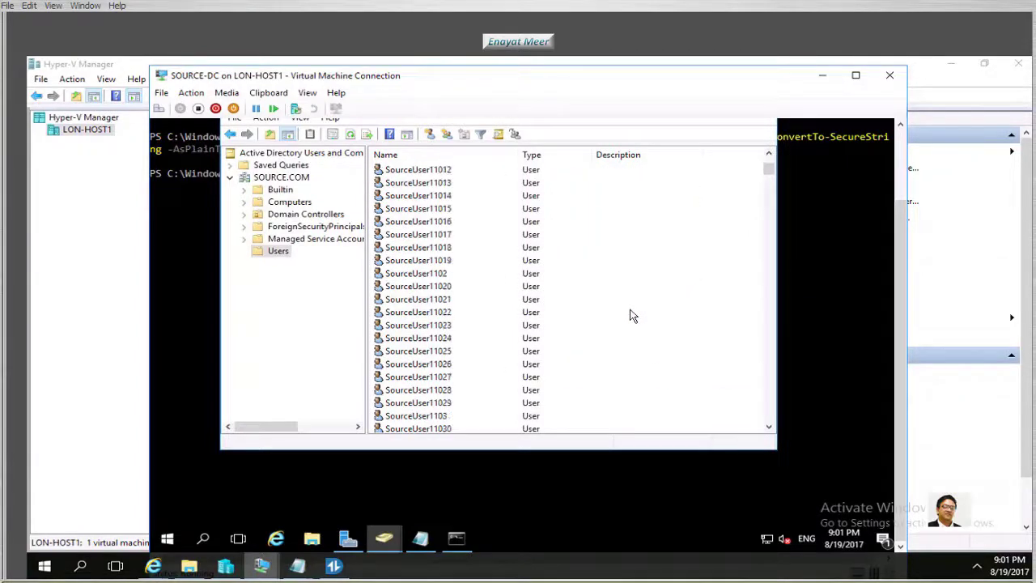
{"action": "scroll", "coordinate": [629, 315], "scroll_direction": "up", "scroll_amount": 10}
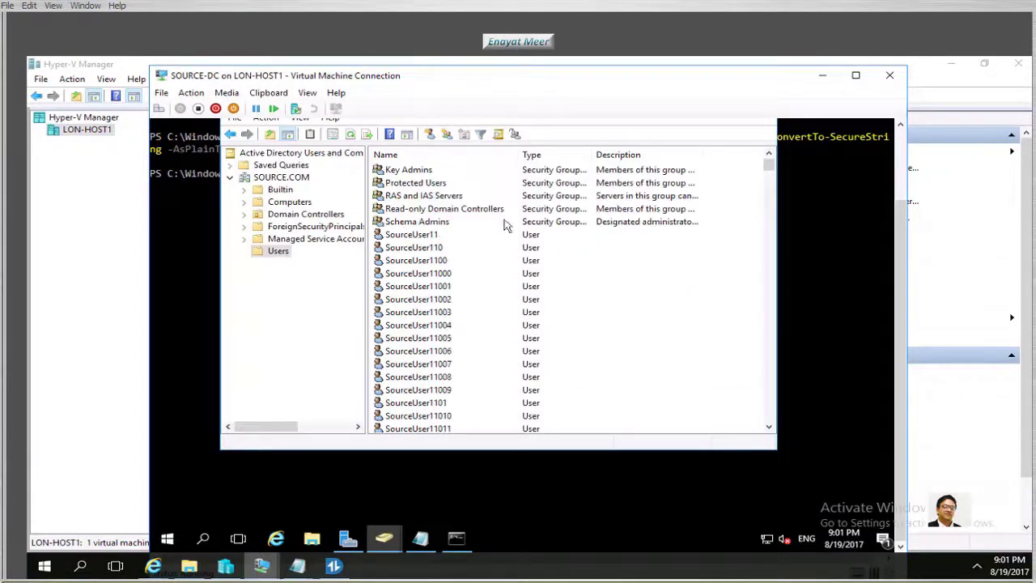
{"action": "left_click", "coordinate": [456, 156]}
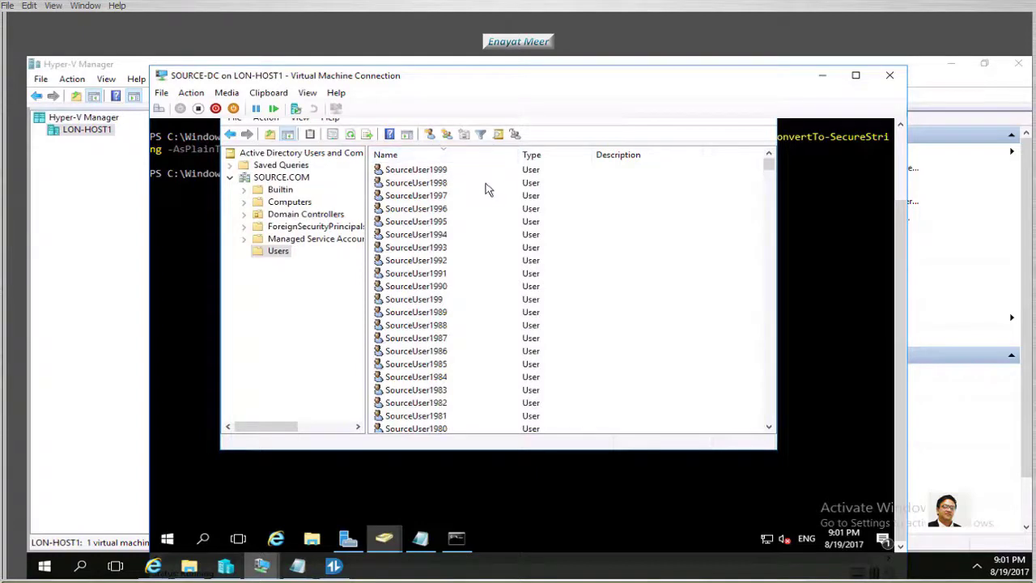
{"action": "left_click", "coordinate": [471, 155]}
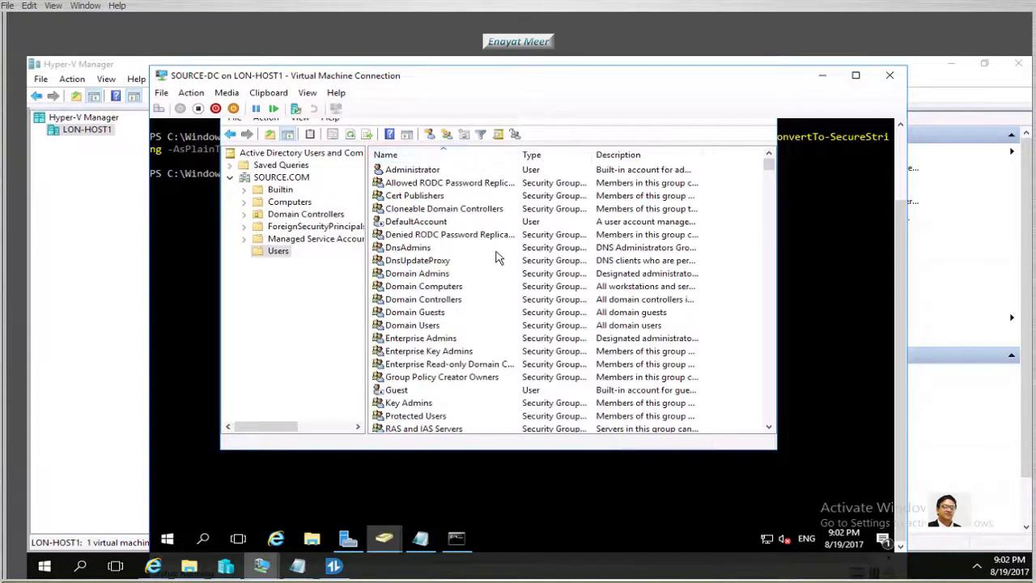
{"action": "scroll", "coordinate": [497, 256], "scroll_direction": "down", "scroll_amount": 9}
{"action": "scroll", "coordinate": [498, 257], "scroll_direction": "up", "scroll_amount": 4}
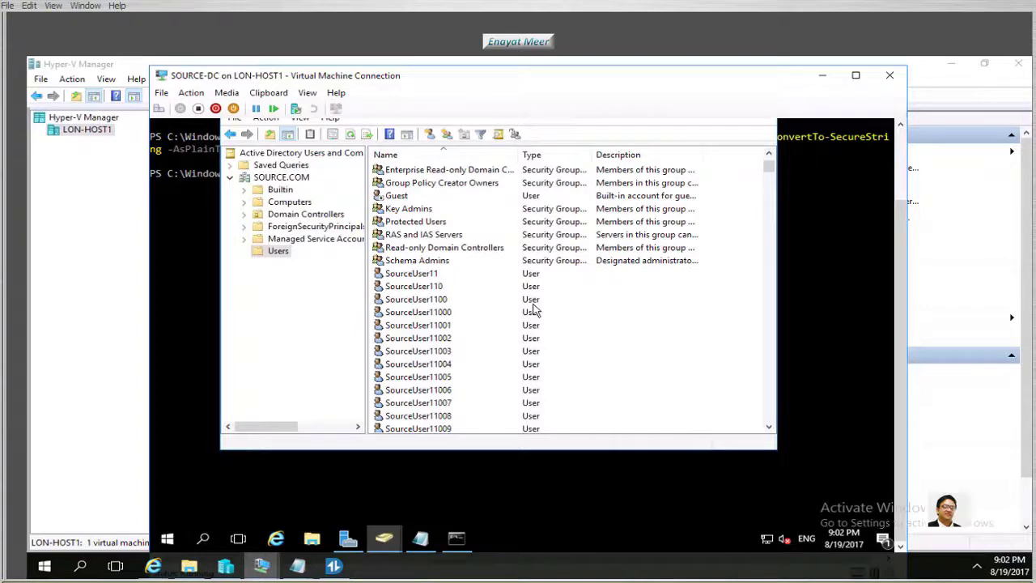
{"action": "scroll", "coordinate": [534, 310], "scroll_direction": "down", "scroll_amount": 4}
{"action": "scroll", "coordinate": [497, 326], "scroll_direction": "down", "scroll_amount": 20}
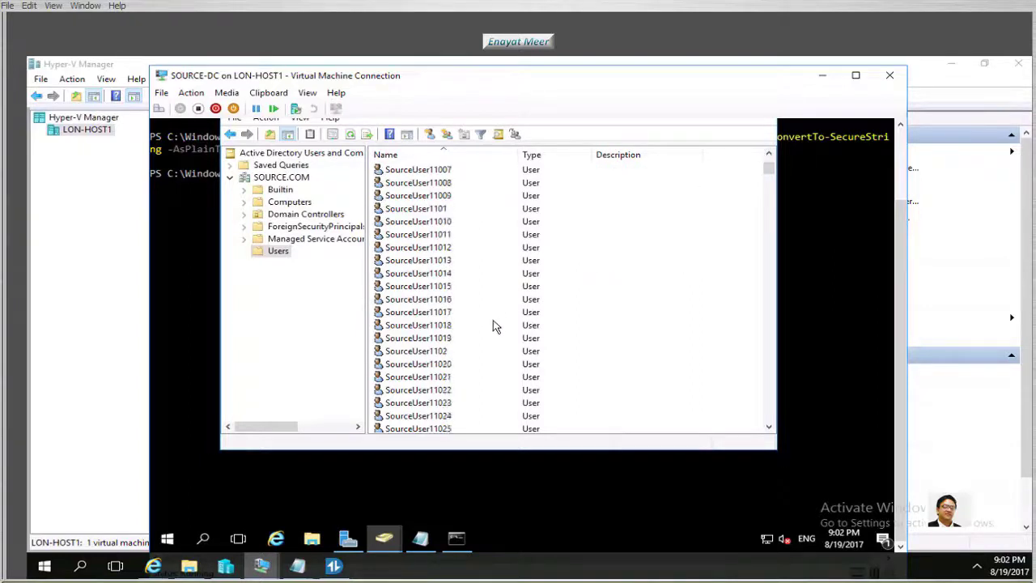
{"action": "scroll", "coordinate": [496, 326], "scroll_direction": "down", "scroll_amount": 20}
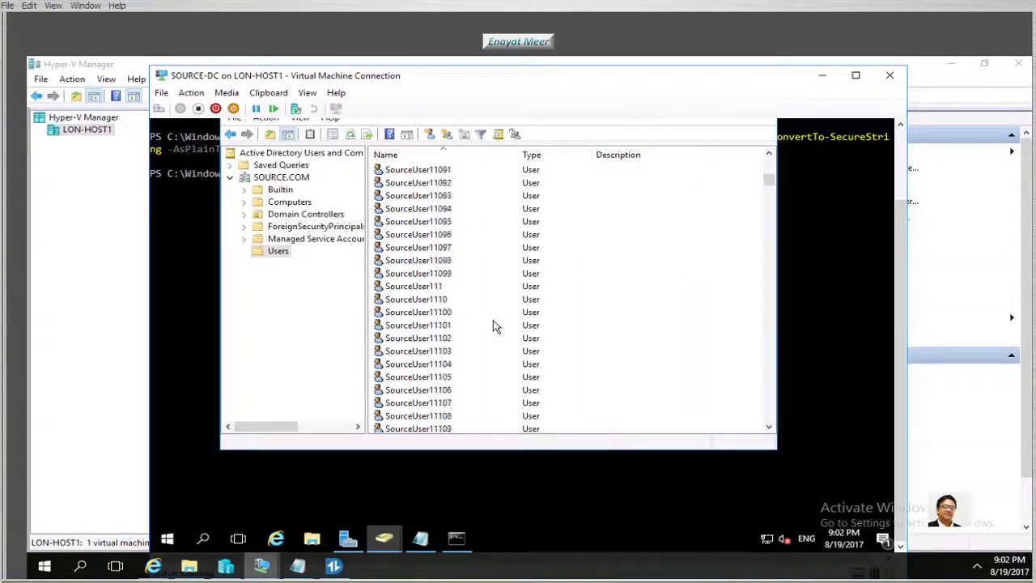
{"action": "scroll", "coordinate": [496, 326], "scroll_direction": "down", "scroll_amount": 20}
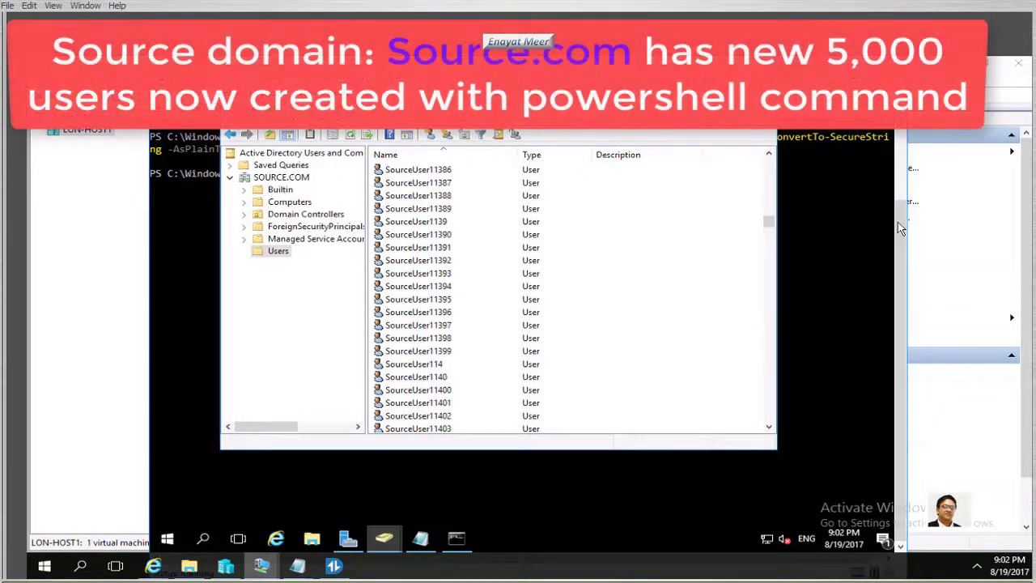
Move the Active Directory window lower, minimize the VM window, and show Downloads with both ADMT installers
{"action": "left_click_drag", "start_coordinate": [899, 228], "coordinate": [895, 154]}
{"action": "left_click_drag", "start_coordinate": [584, 194], "coordinate": [562, 294]}
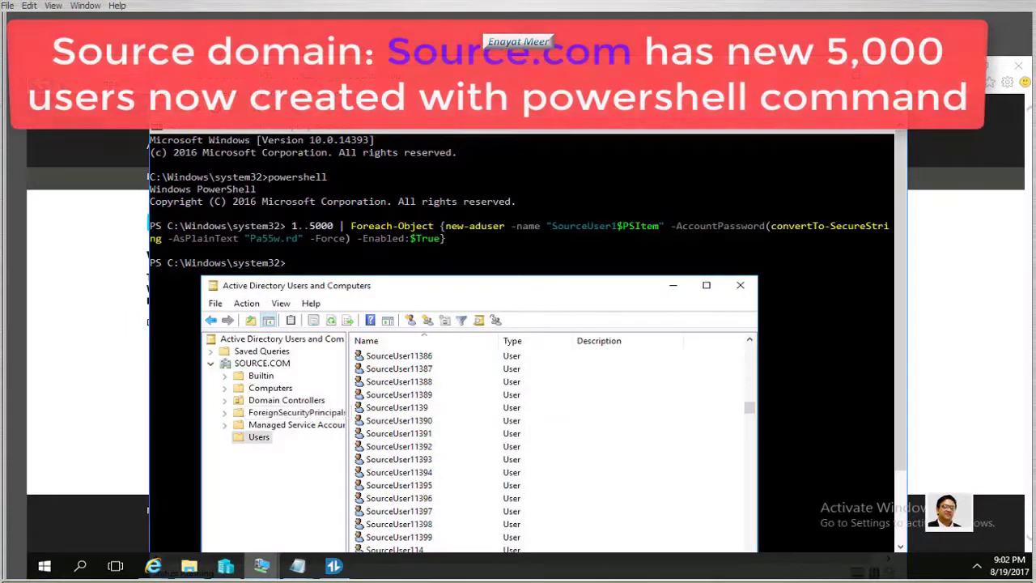
{"action": "left_click", "coordinate": [822, 77]}
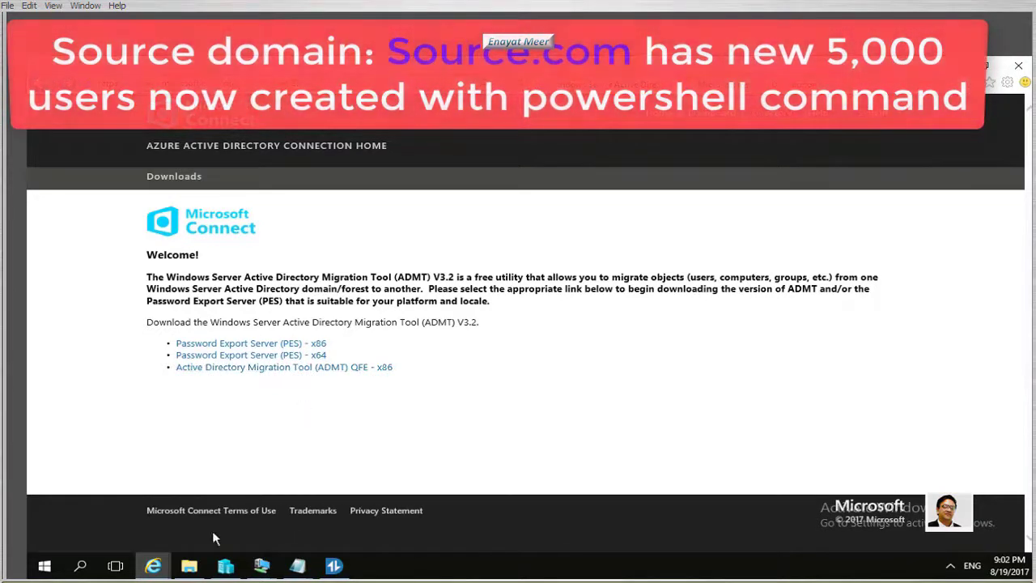
{"action": "left_click", "coordinate": [194, 565]}
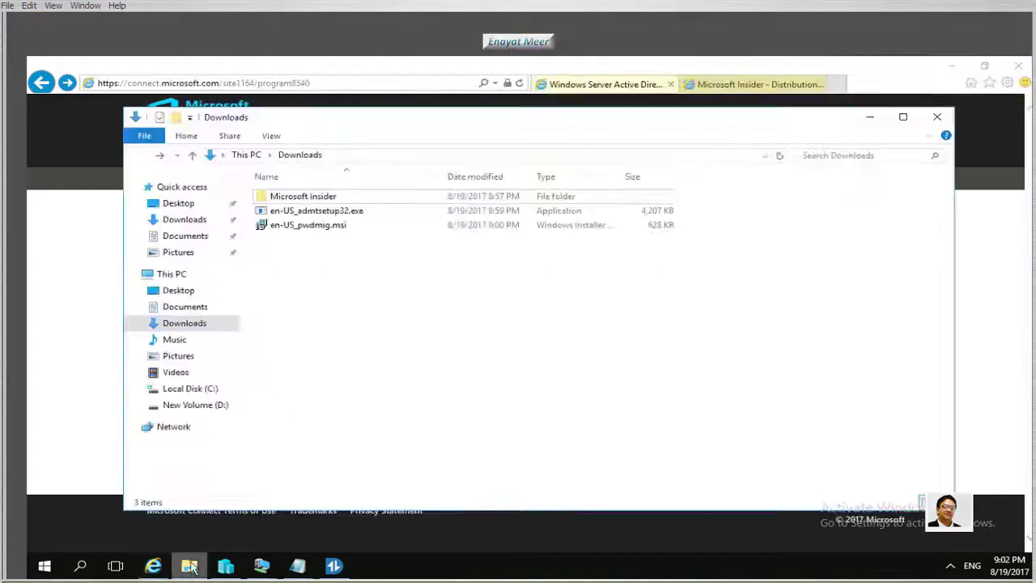
Copy the en-US_admtsetup32.exe and en-US_pwdmig.msi installers
{"action": "left_click", "coordinate": [332, 212]}
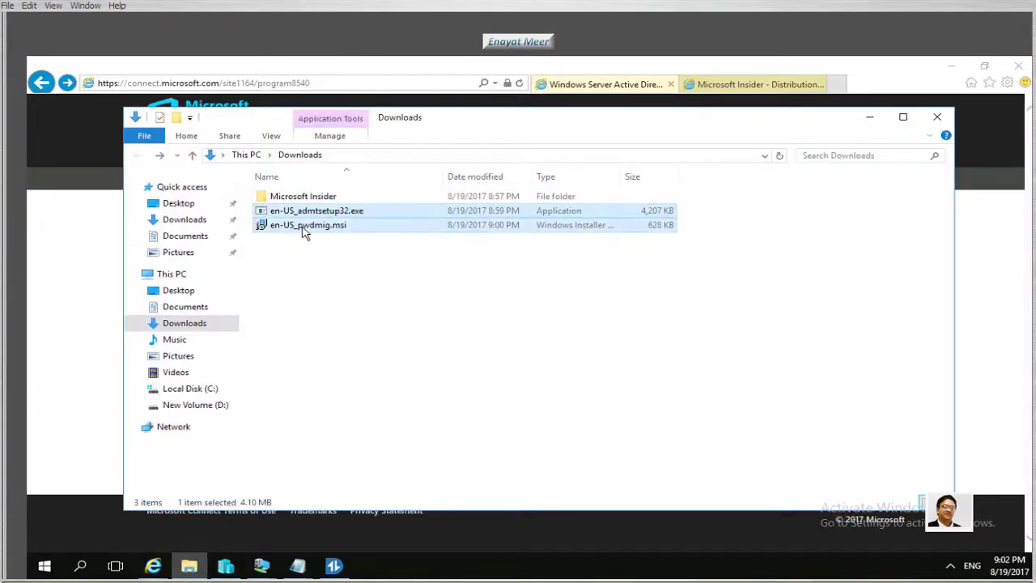
{"action": "left_click", "coordinate": [306, 230], "text": "ctrl"}
{"action": "right_click", "coordinate": [306, 231]}
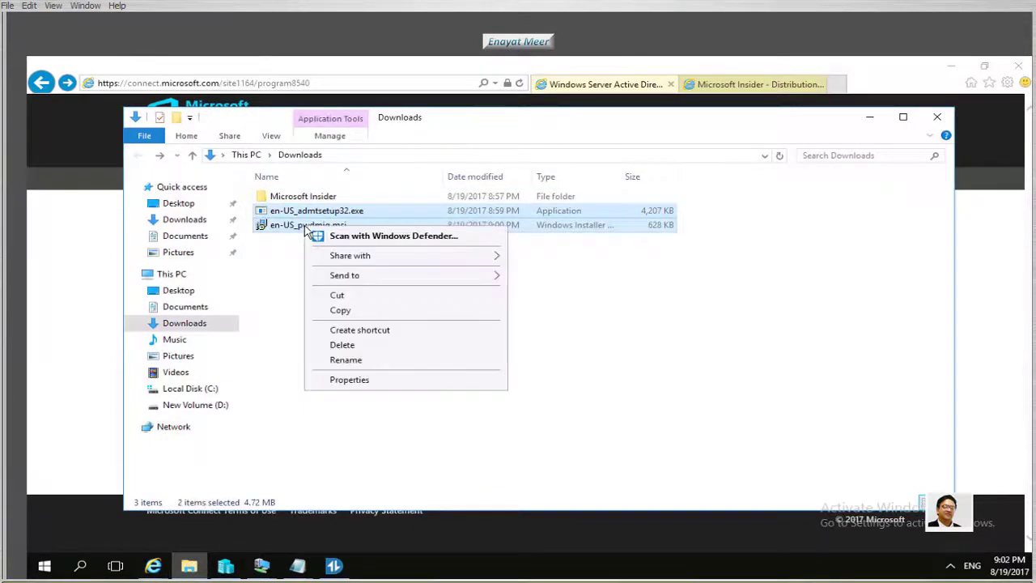
{"action": "left_click", "coordinate": [339, 312]}
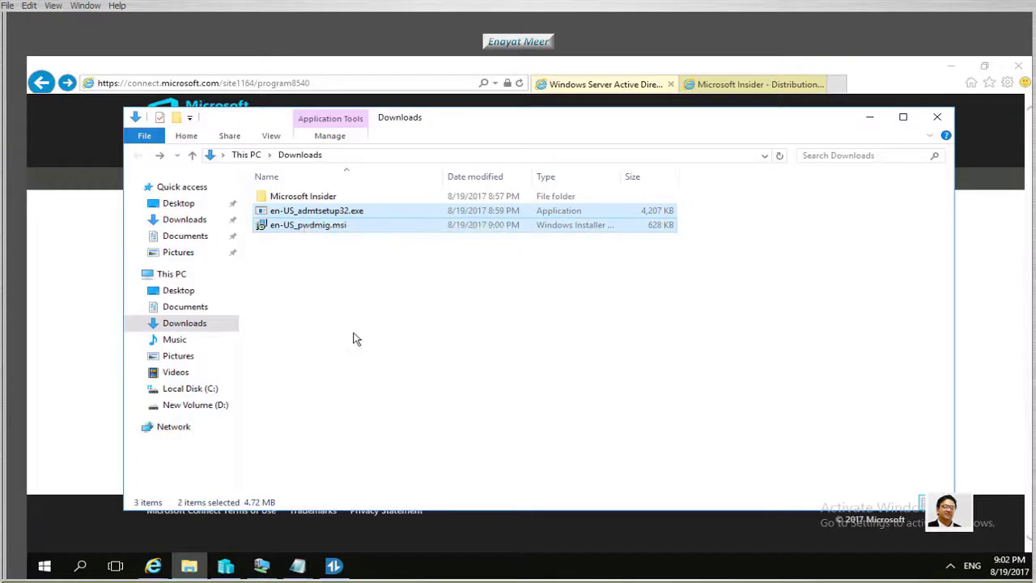
Open a second File Explorer window at the \\target\c$ share
{"action": "right_click", "coordinate": [189, 565]}
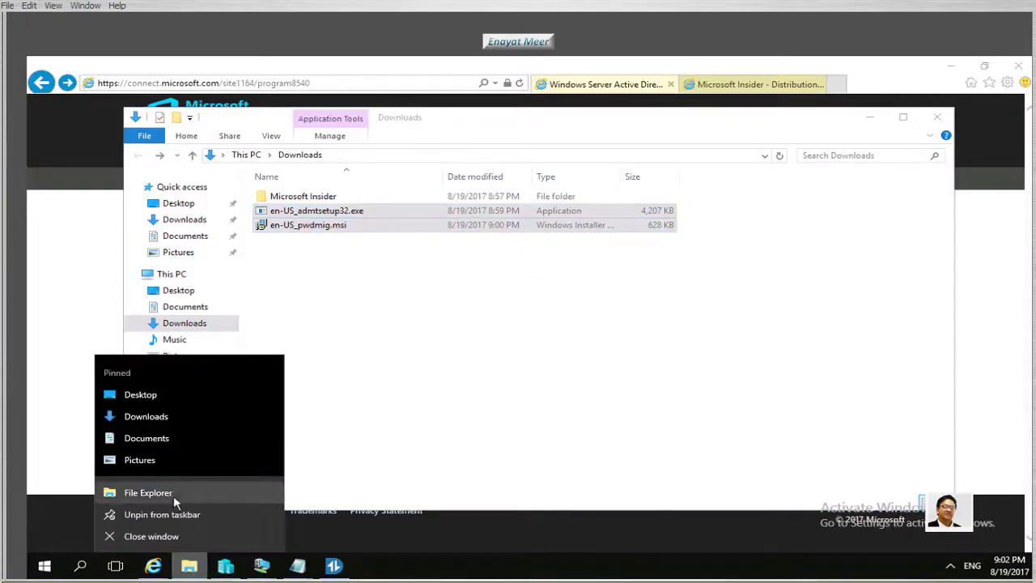
{"action": "left_click", "coordinate": [173, 493]}
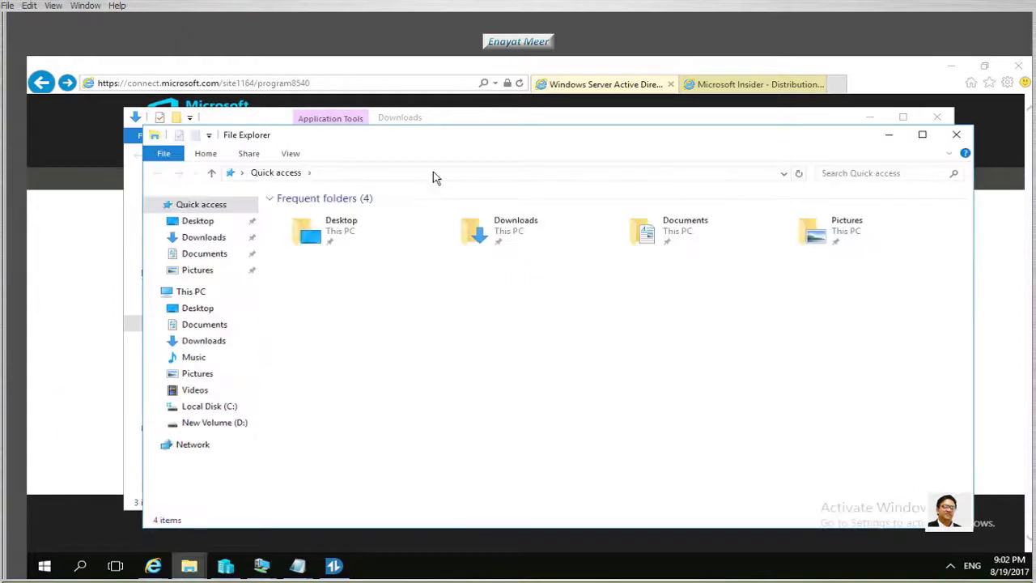
{"action": "left_click", "coordinate": [431, 178]}
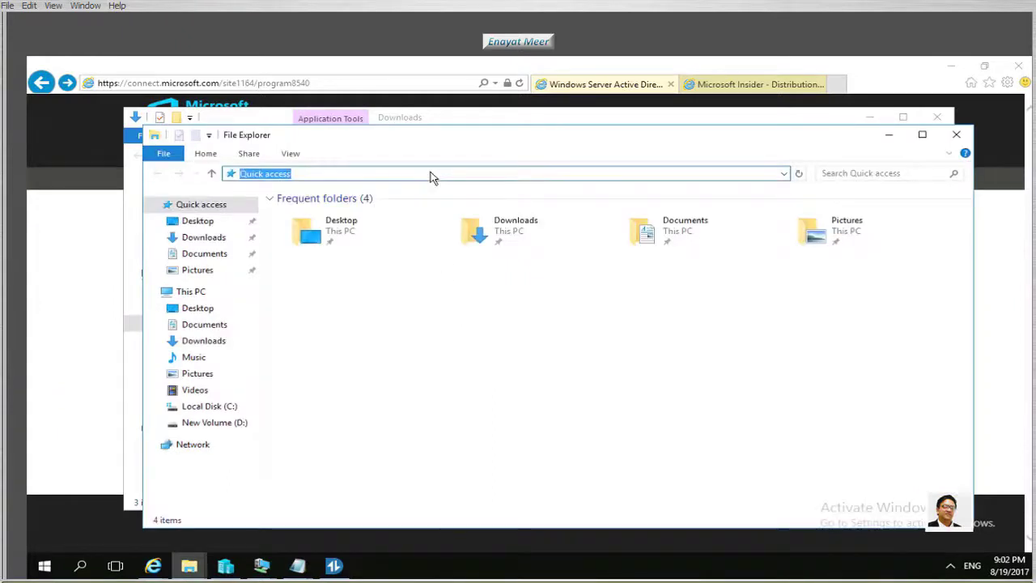
{"action": "type", "text": "\\\\"}
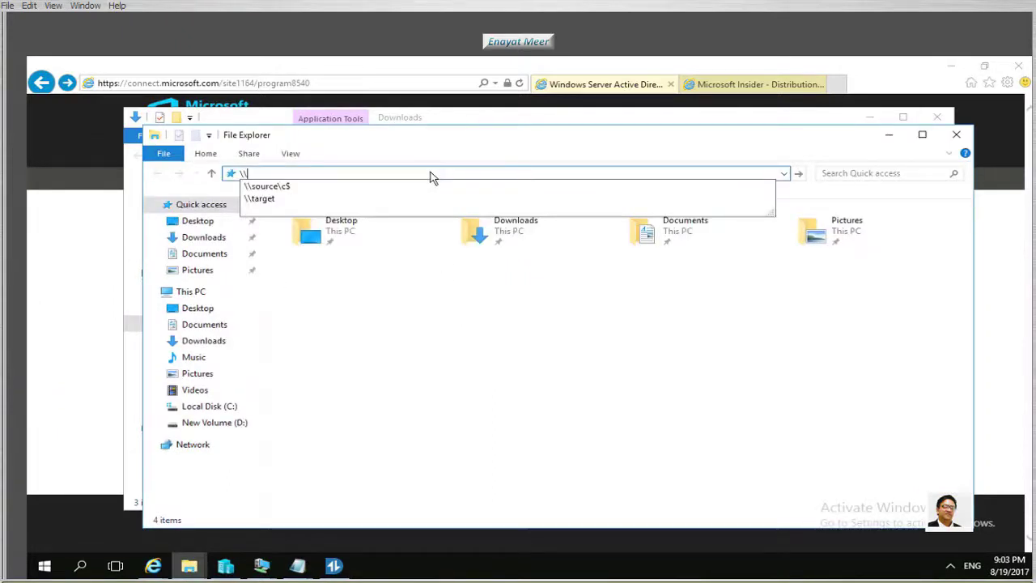
{"action": "type", "text": "target"}
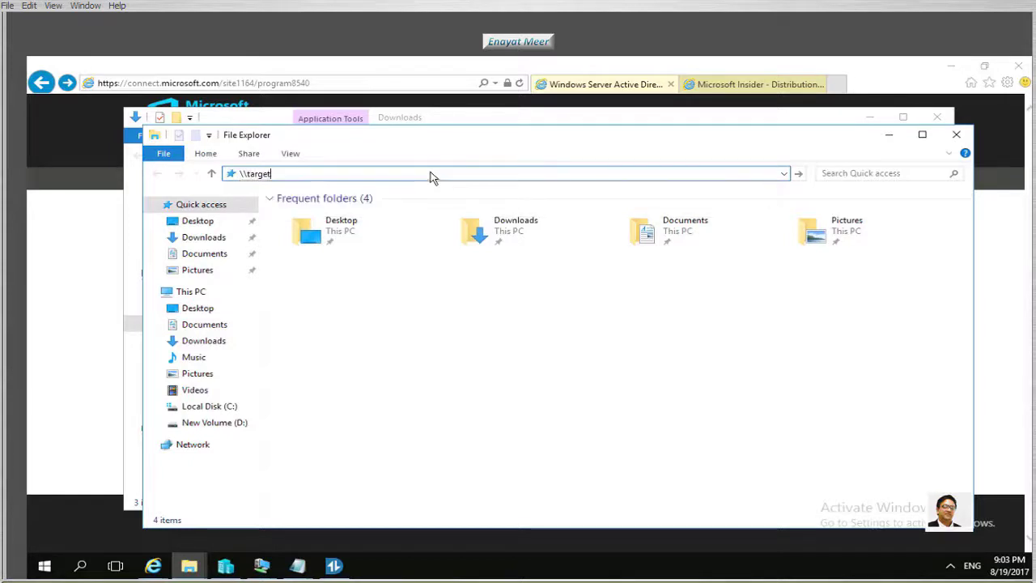
{"action": "type", "text": "\\c$"}
{"action": "key", "text": "Return"}
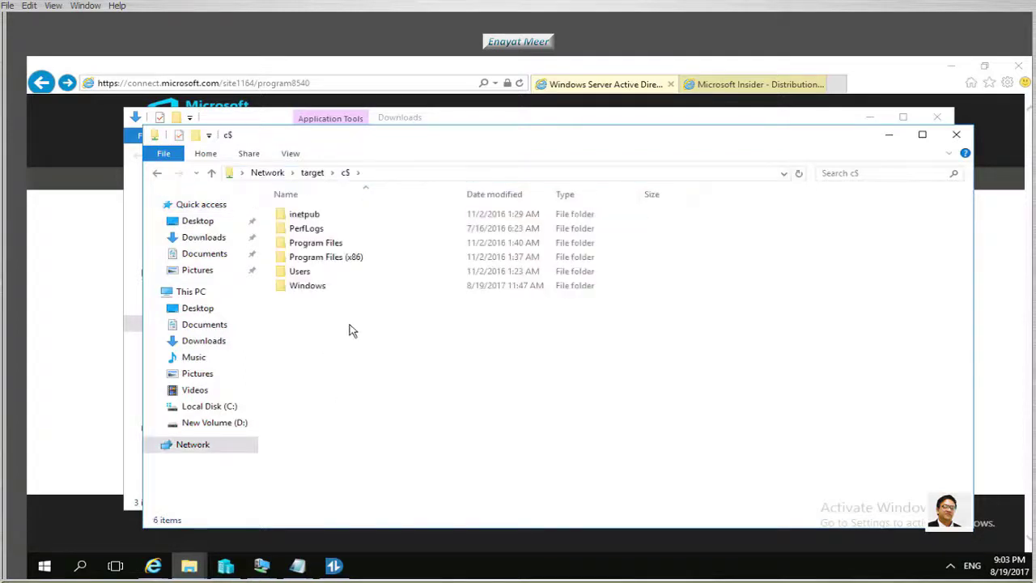
Create a new folder named 'ADMT downloads' on the target c$ share
{"action": "right_click", "coordinate": [352, 330]}
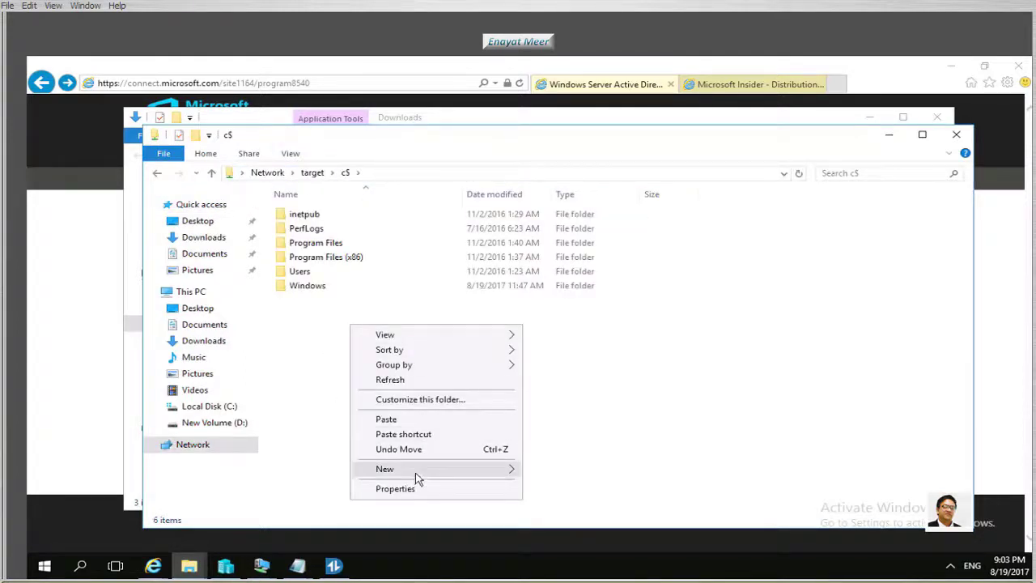
{"action": "mouse_move", "coordinate": [418, 480]}
{"action": "left_click", "coordinate": [559, 472]}
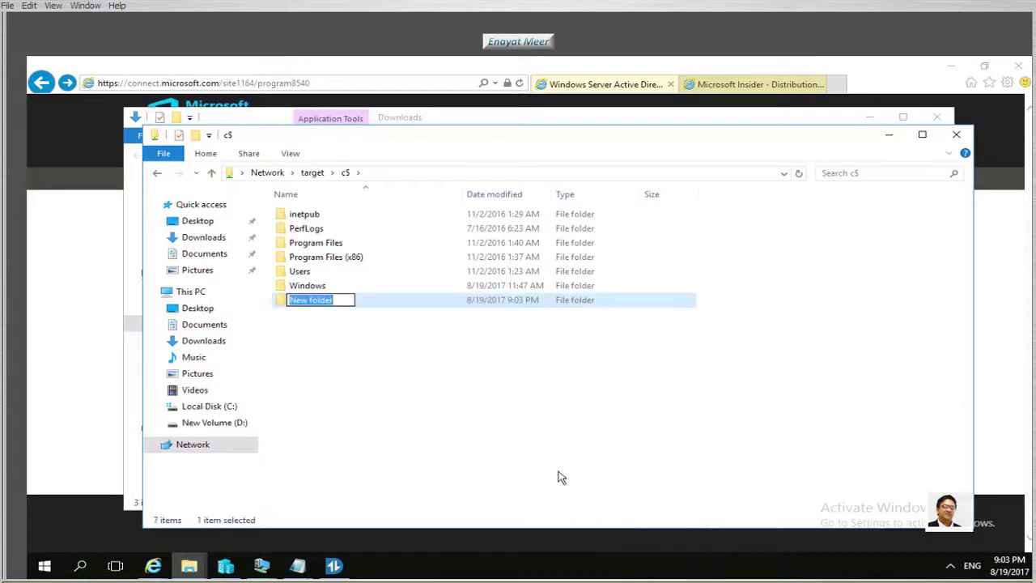
{"action": "type", "text": "AD"}
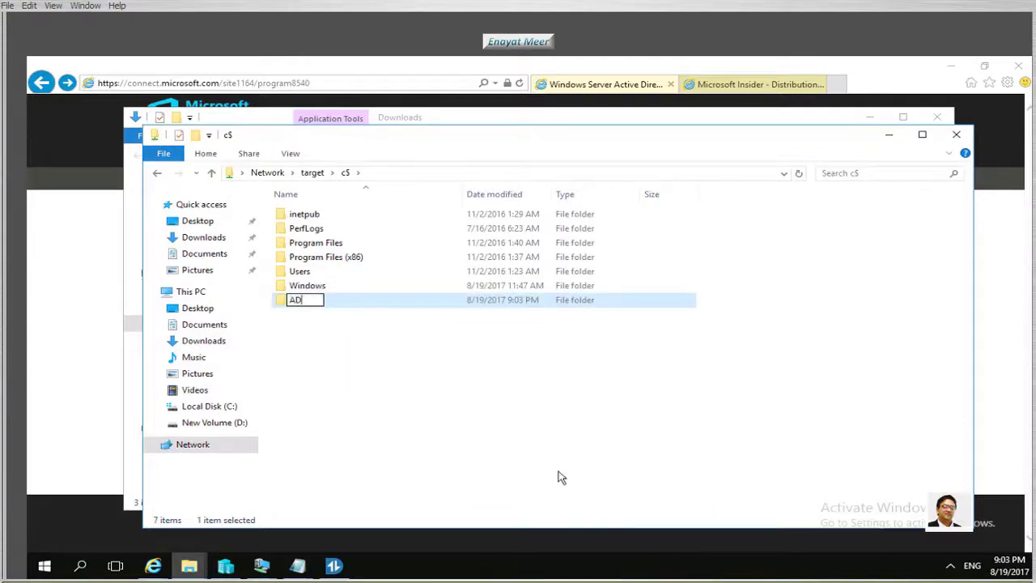
{"action": "type", "text": "MT dow"}
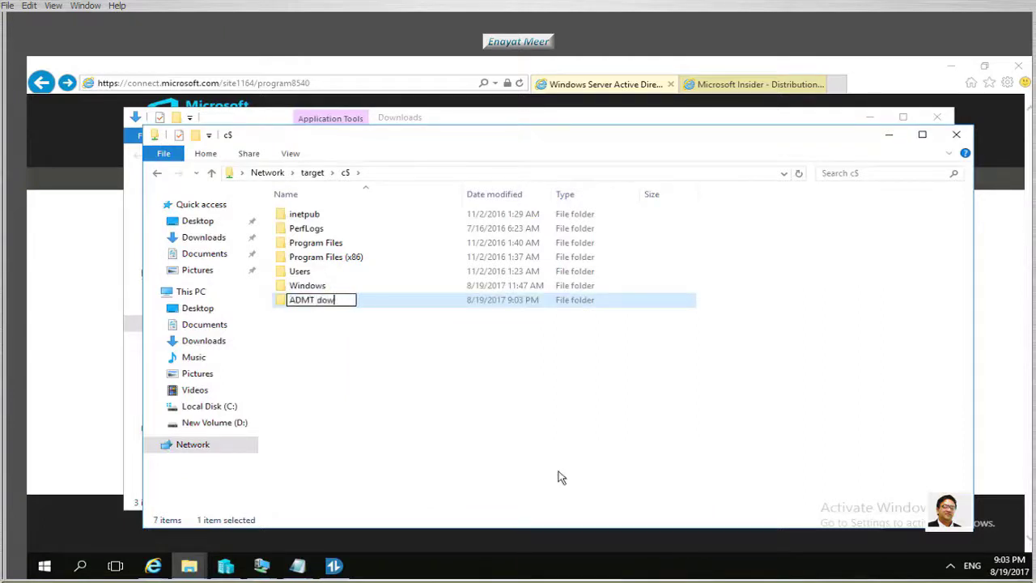
{"action": "type", "text": "nloa"}
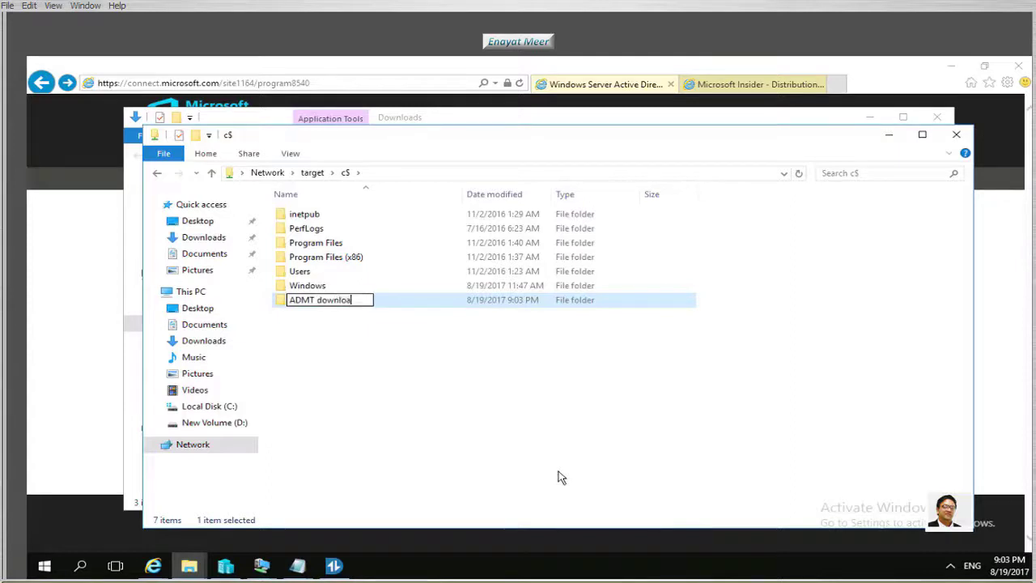
{"action": "type", "text": "ds"}
{"action": "left_click", "coordinate": [490, 438]}
Paste the two ADMT installers into the ADMT downloads folder
{"action": "double_click", "coordinate": [331, 304]}
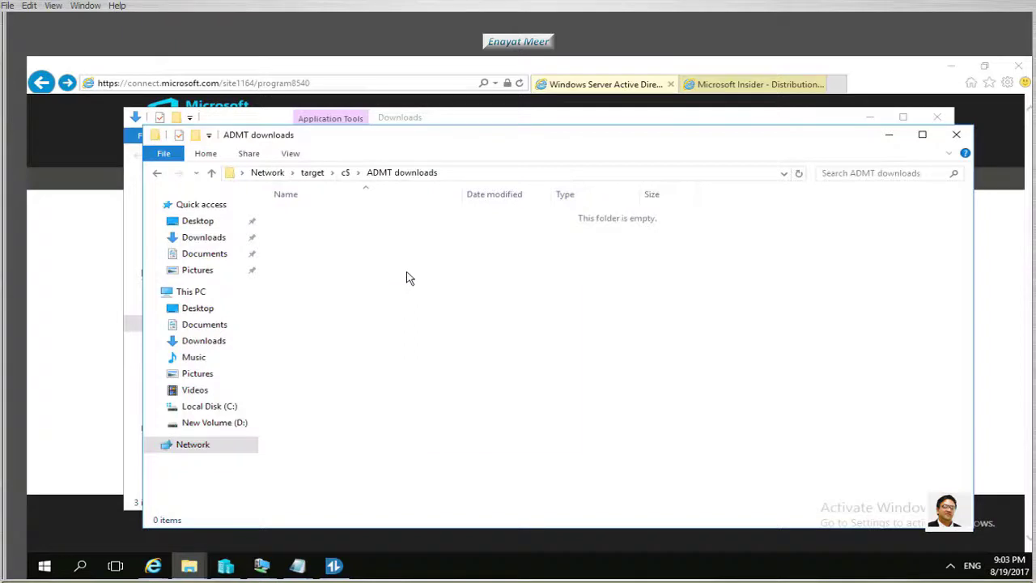
{"action": "right_click", "coordinate": [407, 279]}
{"action": "left_click", "coordinate": [446, 365]}
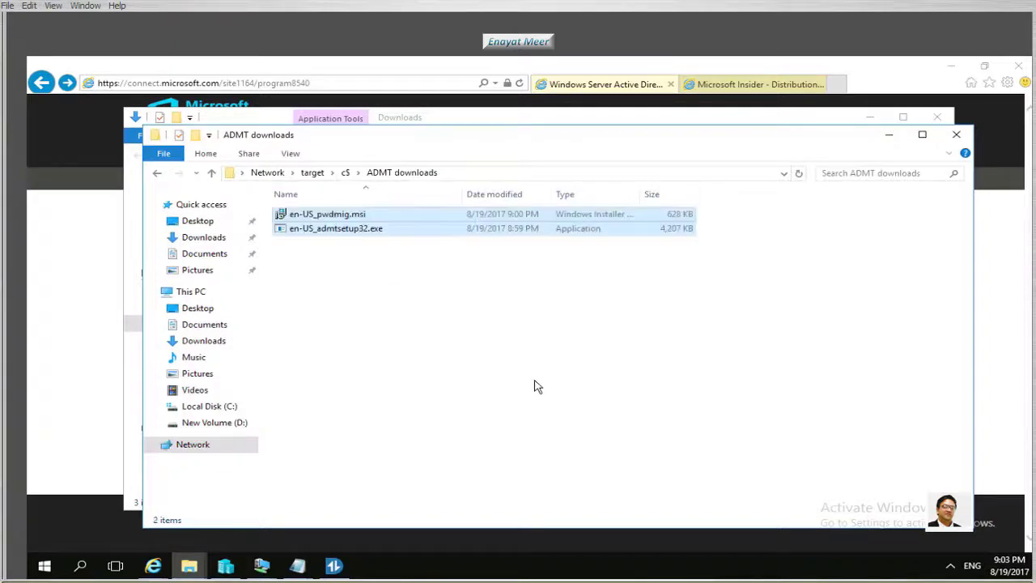
{"action": "left_click", "coordinate": [498, 400]}
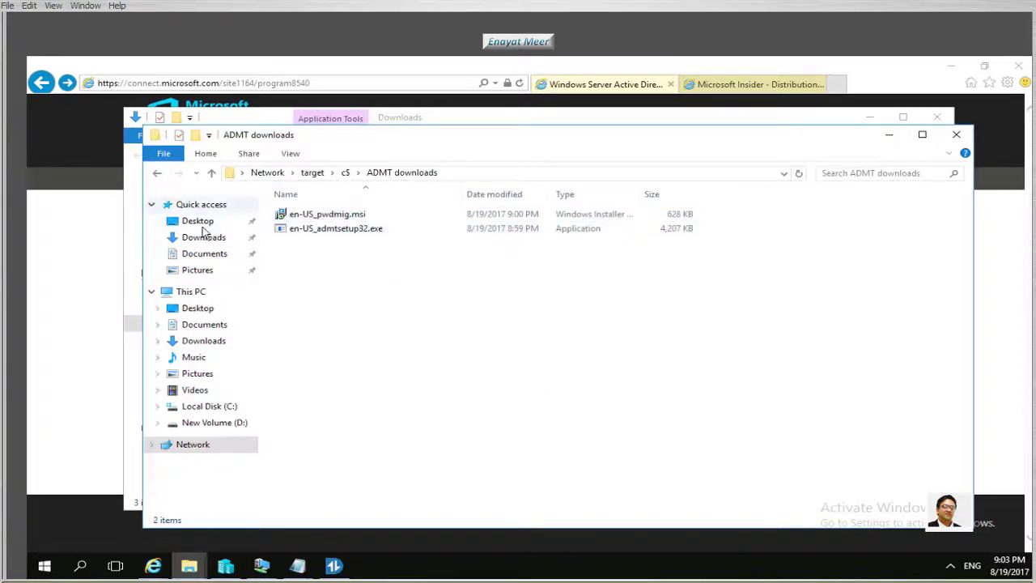
Create a new folder named 'SQL Express' inside ADMT downloads
{"action": "right_click", "coordinate": [365, 289]}
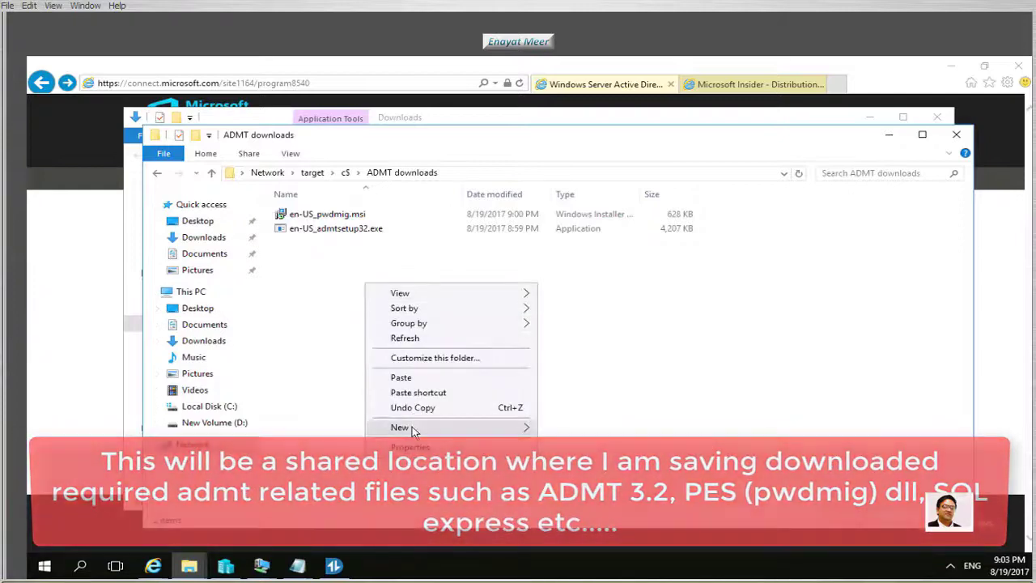
{"action": "mouse_move", "coordinate": [405, 428]}
{"action": "left_click", "coordinate": [569, 429]}
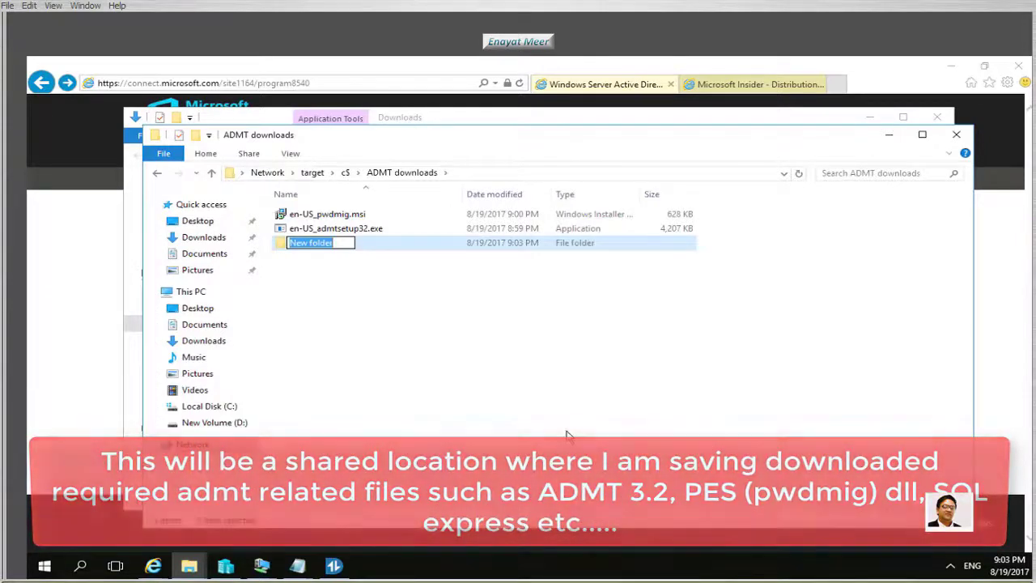
{"action": "type", "text": "SQL"}
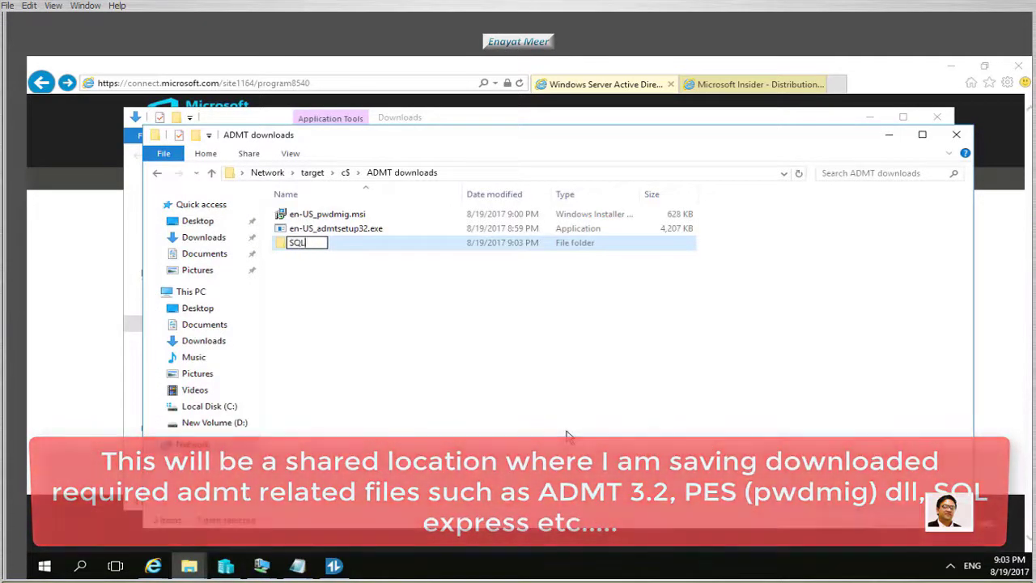
{"action": "type", "text": " Express"}
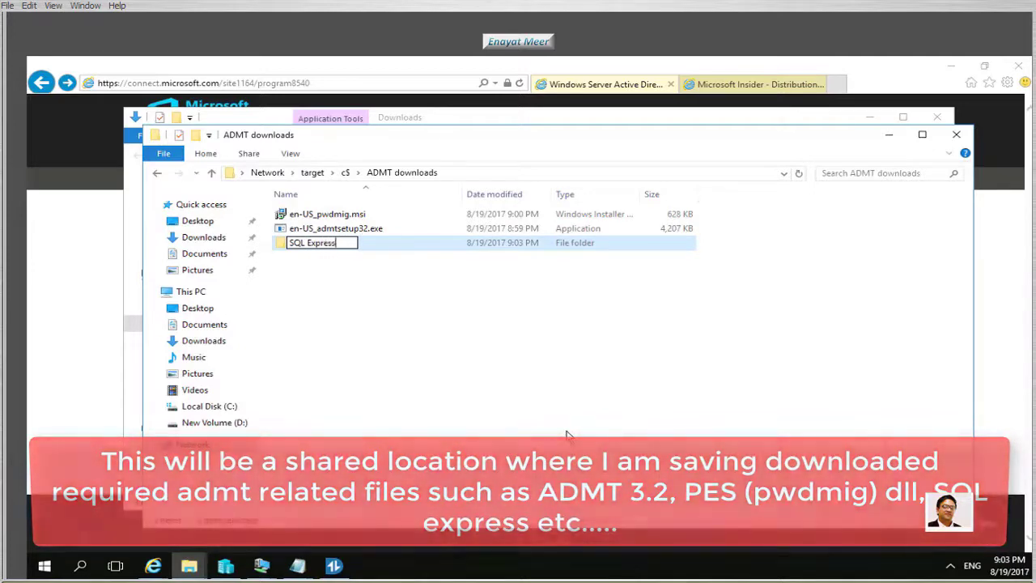
{"action": "key", "text": "Return"}
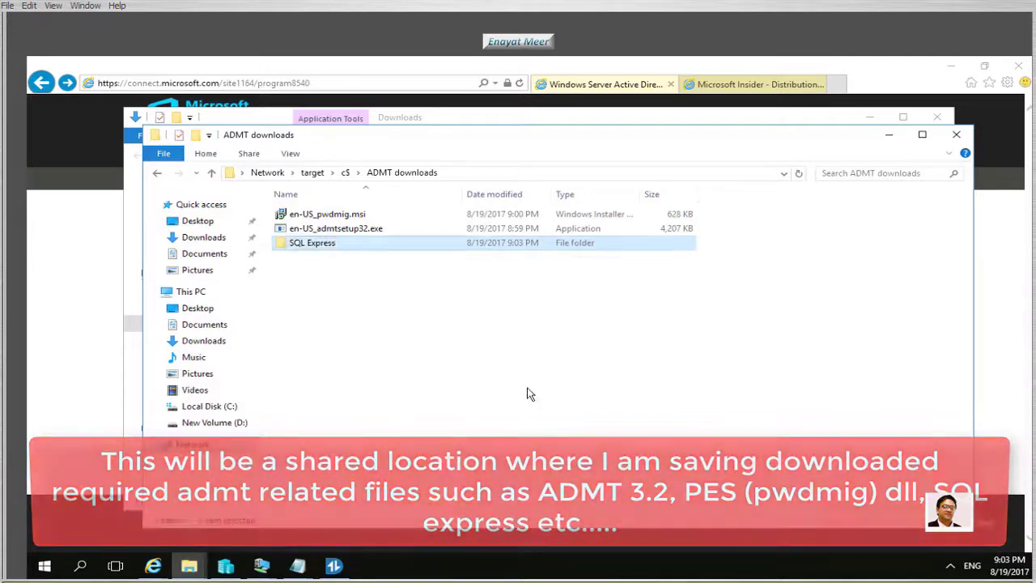
{"action": "left_click", "coordinate": [528, 393]}
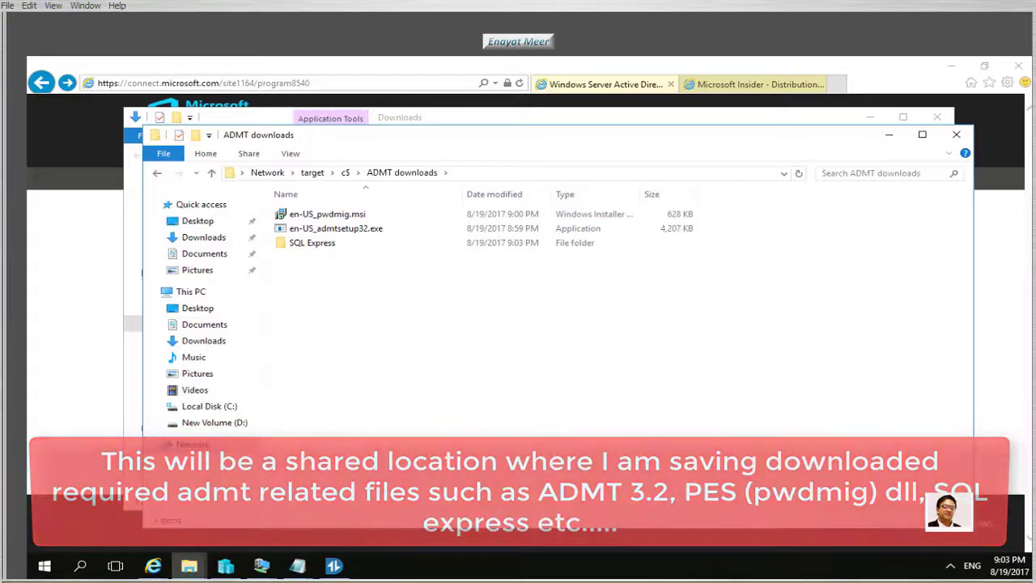
Search Google for 'sql express 2012' and open Microsoft's SQL Server 2012 Express download page
{"action": "key", "text": "alt+Tab"}
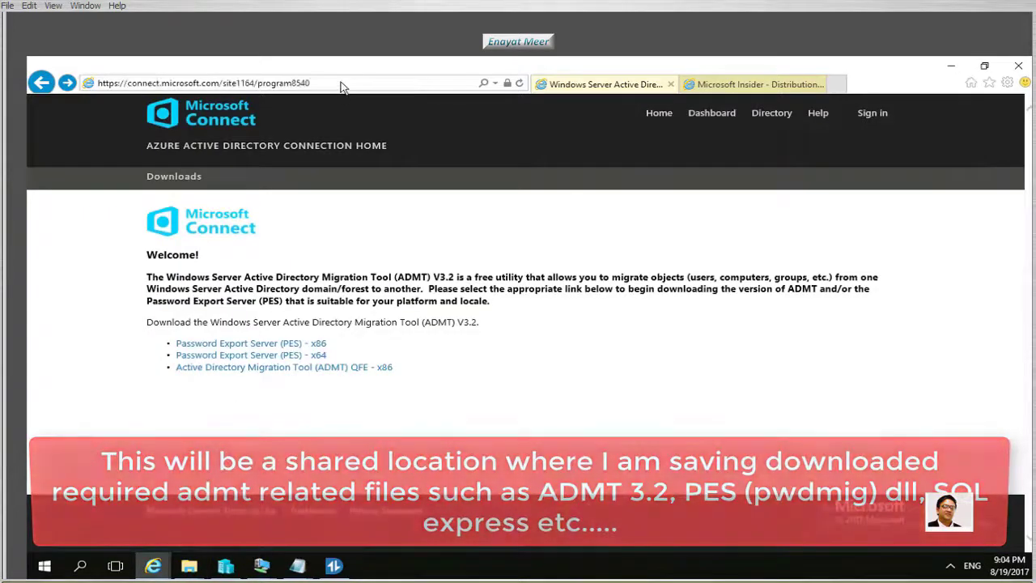
{"action": "left_click", "coordinate": [341, 86]}
{"action": "type", "text": "google.com/"}
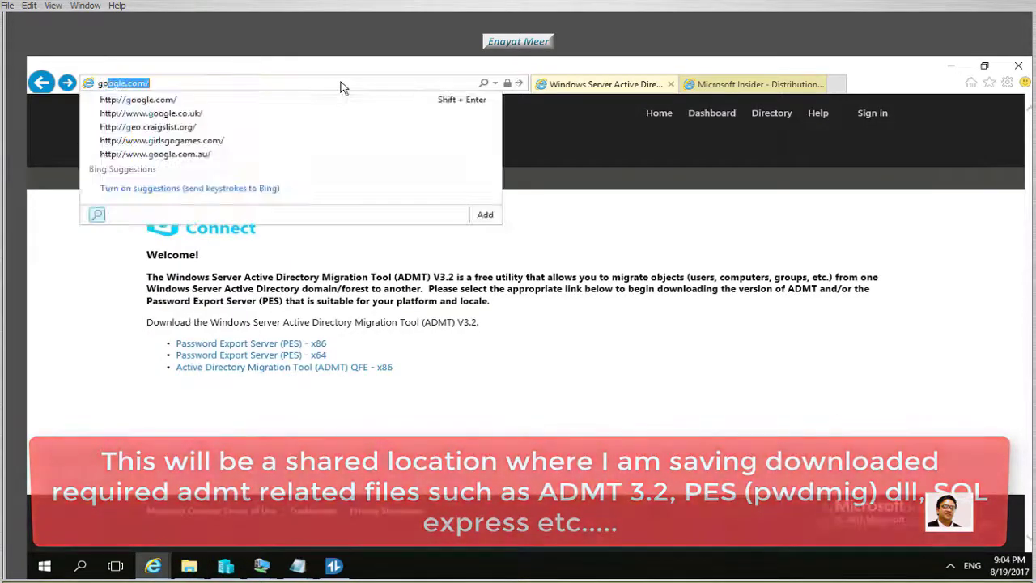
{"action": "key", "text": "Return"}
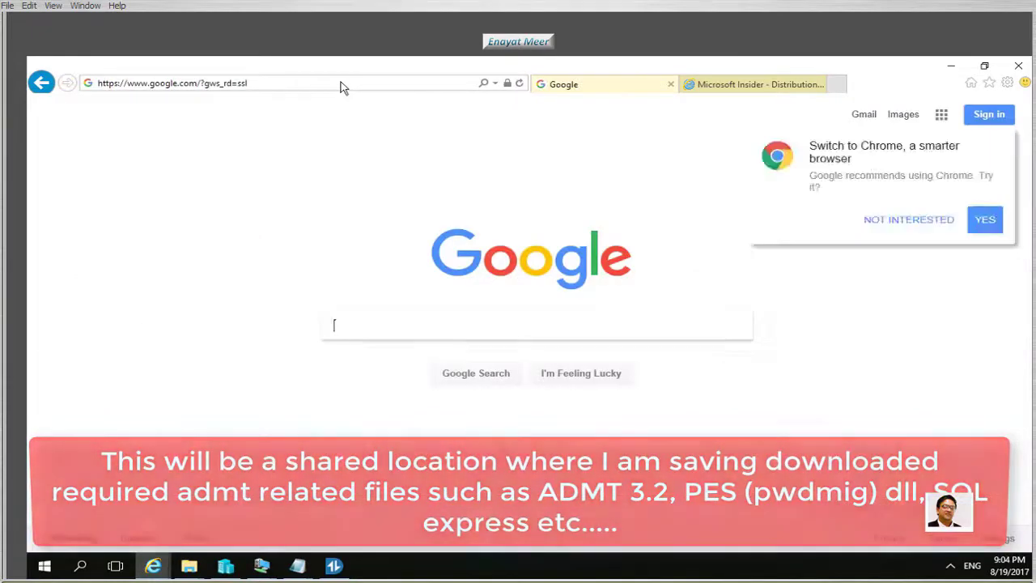
{"action": "type", "text": "SQL express"}
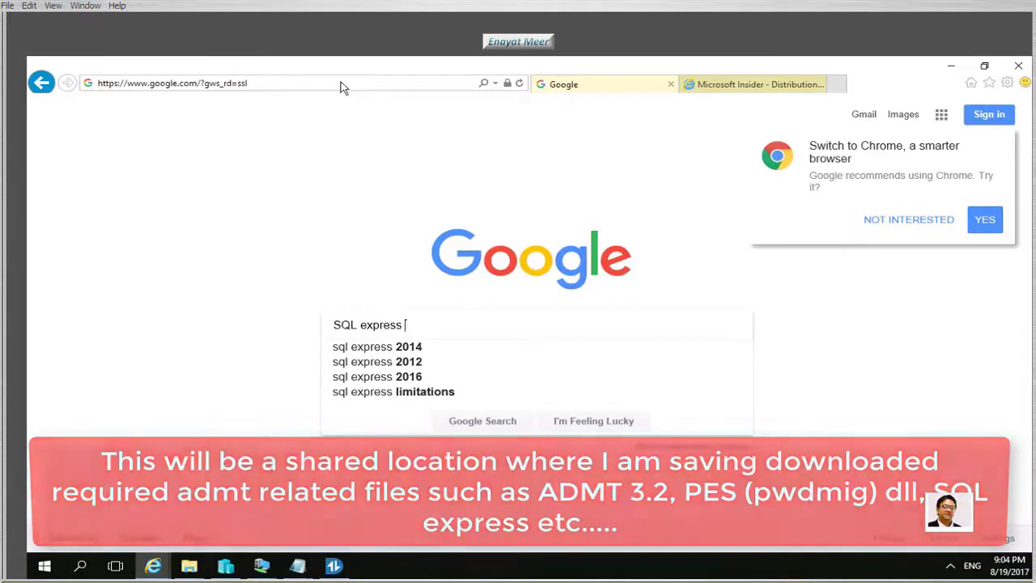
{"action": "left_click", "coordinate": [370, 362]}
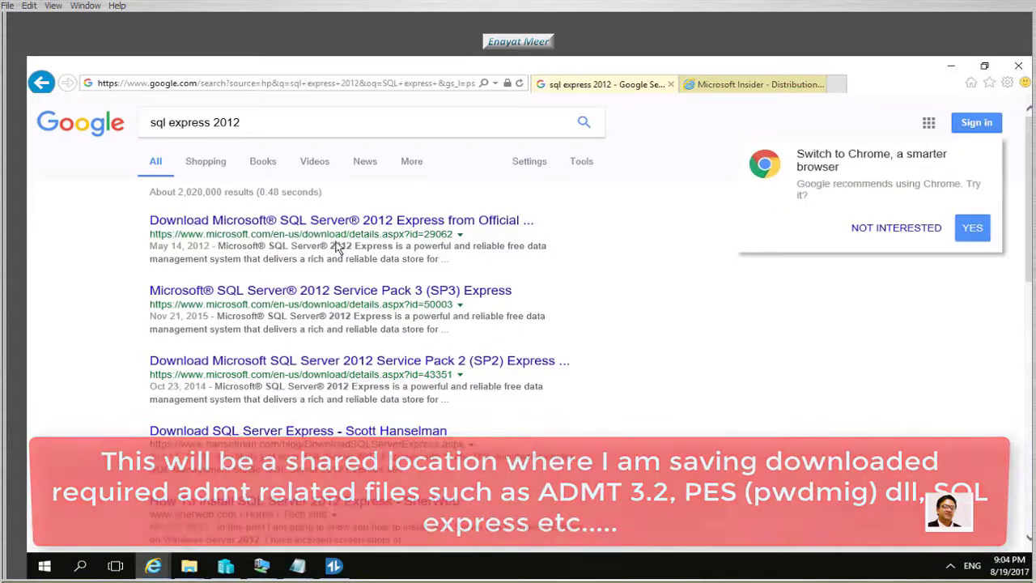
{"action": "left_click", "coordinate": [368, 224]}
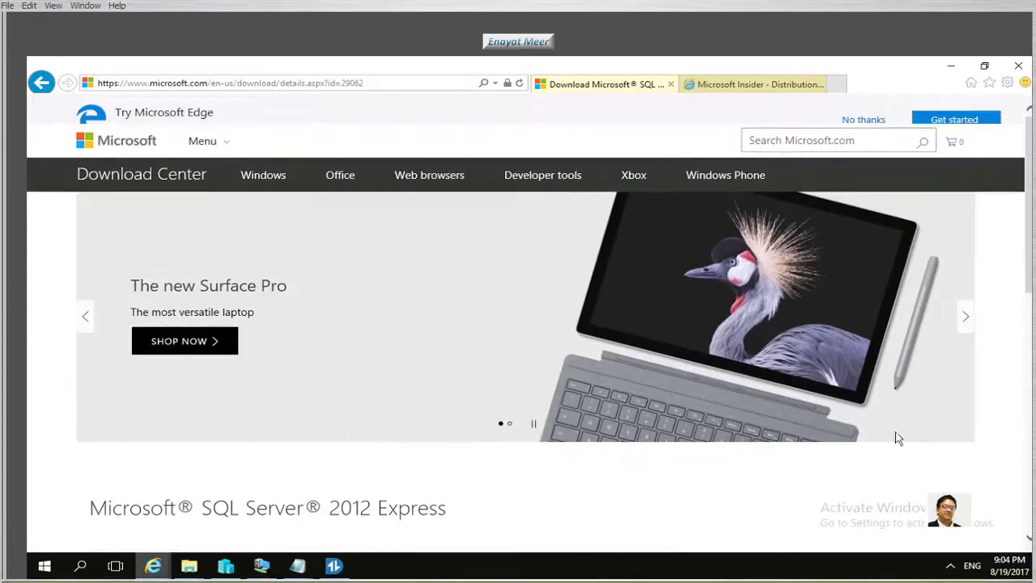
{"action": "scroll", "coordinate": [1030, 341], "scroll_direction": "down", "scroll_amount": 2}
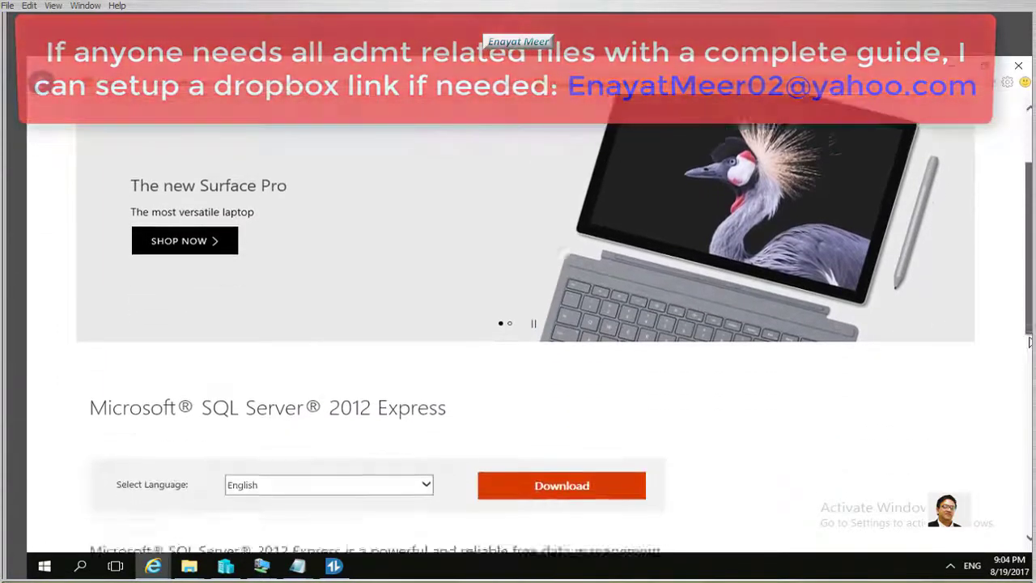
{"action": "left_click_drag", "start_coordinate": [1030, 341], "coordinate": [1027, 424]}
Choose SQLEXPR_x64_ENU.exe and SQLManagementStudio_x64_ENU.exe (732.5 MB total) for download and continue
{"action": "left_click", "coordinate": [565, 233]}
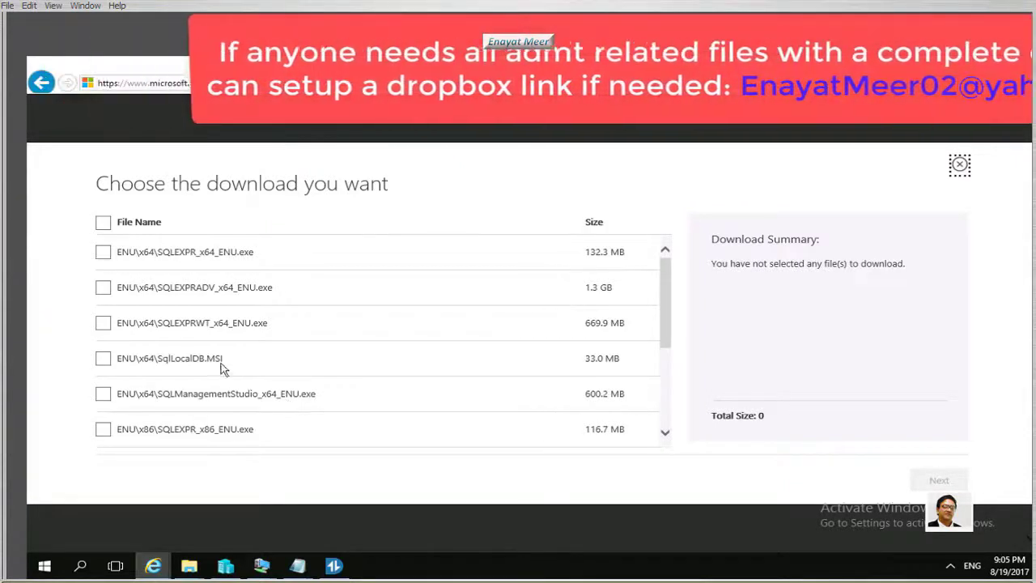
{"action": "left_click", "coordinate": [103, 288]}
{"action": "left_click", "coordinate": [103, 252]}
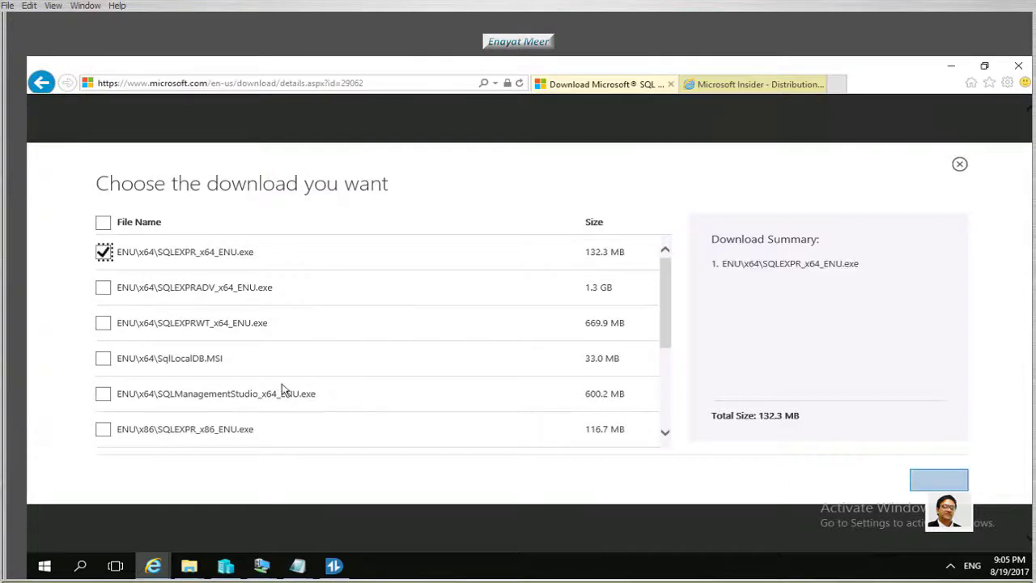
{"action": "left_click", "coordinate": [103, 397]}
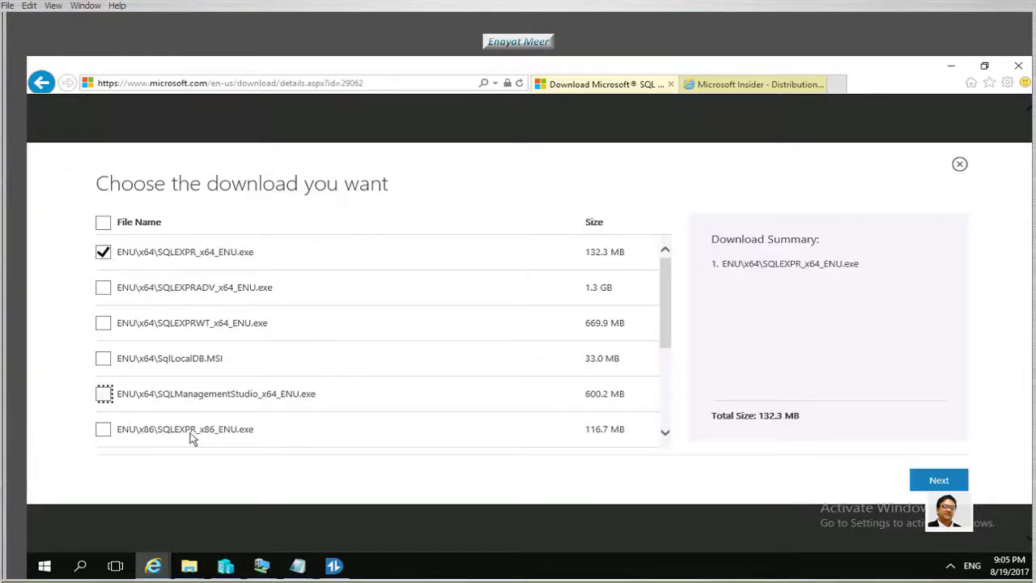
{"action": "left_click", "coordinate": [939, 483]}
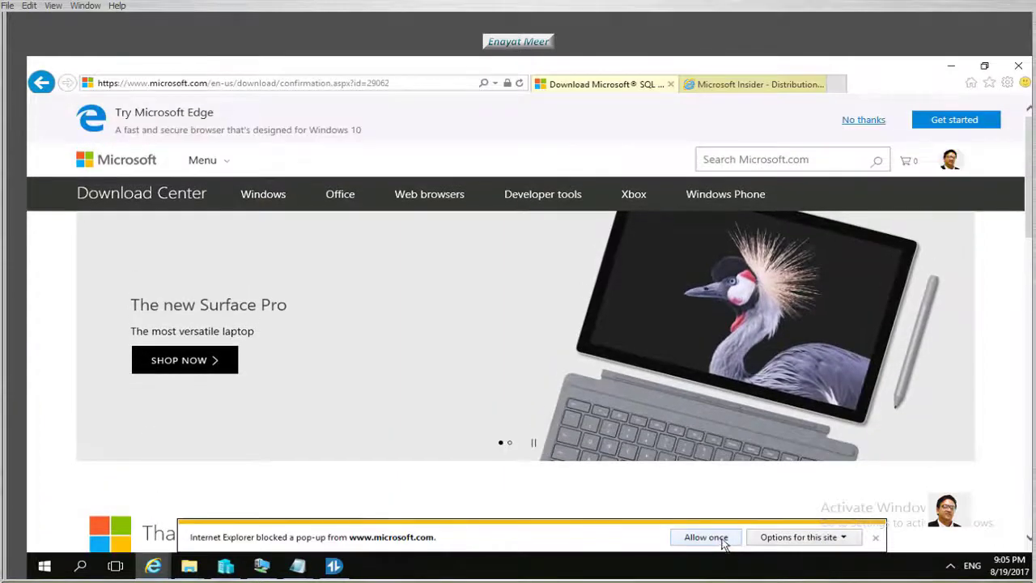
Always allow microsoft.com pop-ups, save both SQL installers, and show the downloads list
{"action": "left_click", "coordinate": [850, 543]}
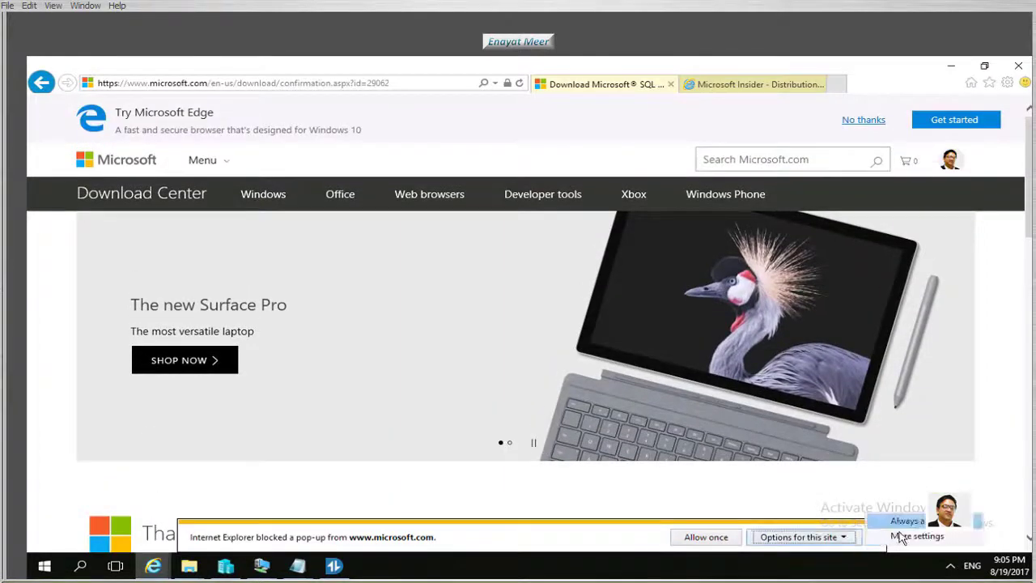
{"action": "left_click", "coordinate": [877, 521]}
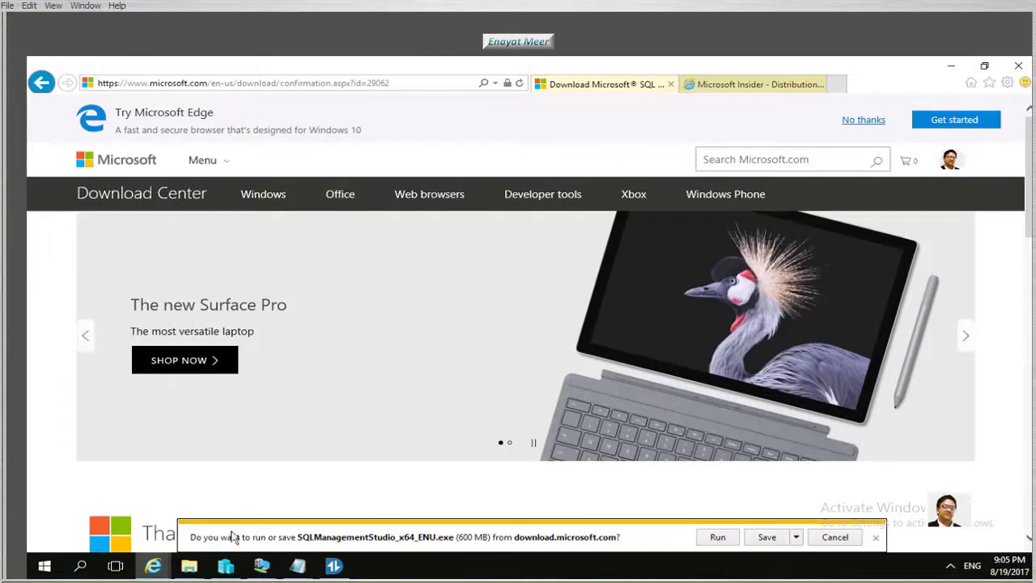
{"action": "left_click", "coordinate": [767, 537]}
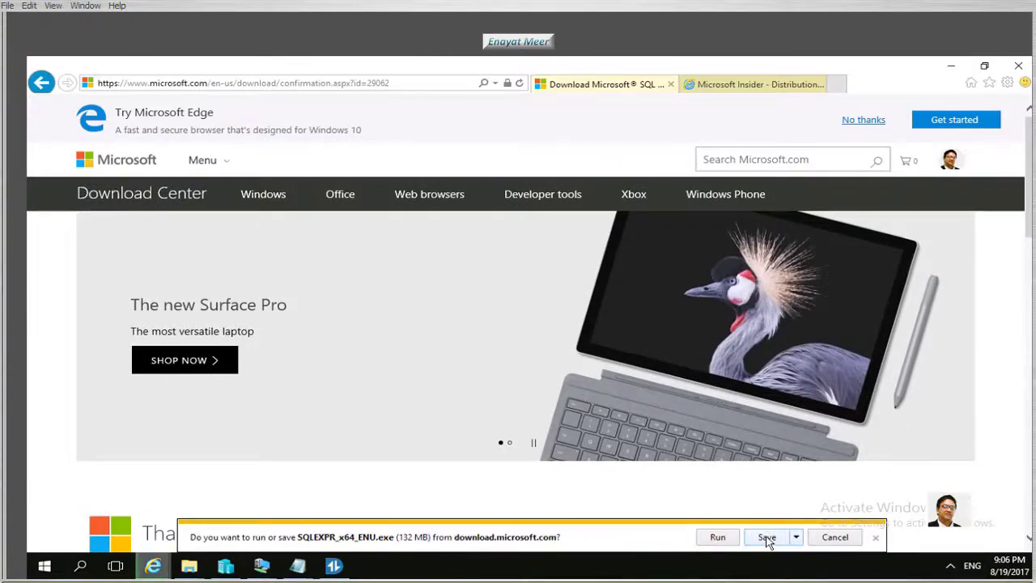
{"action": "left_click", "coordinate": [766, 538]}
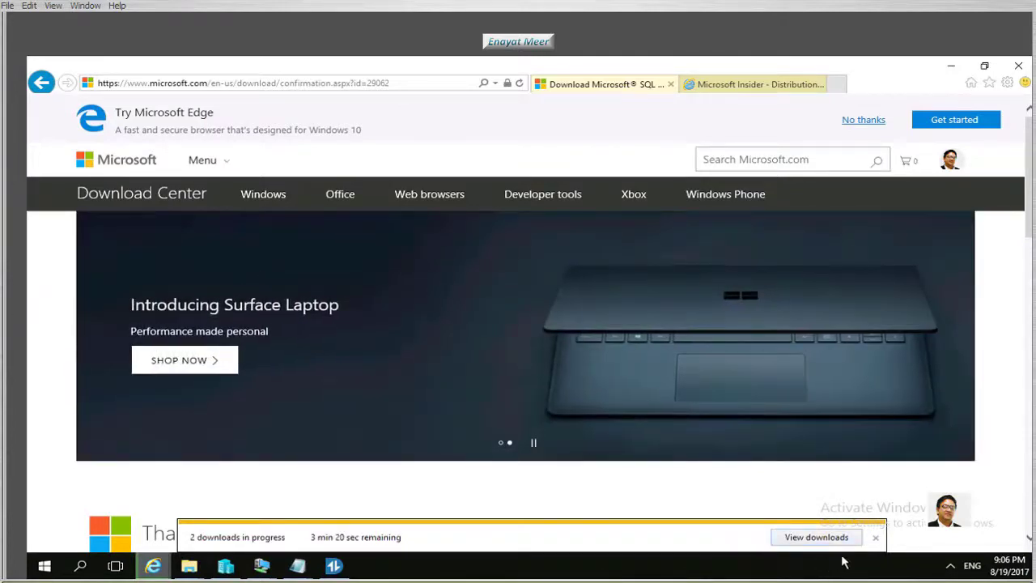
{"action": "left_click", "coordinate": [818, 539]}
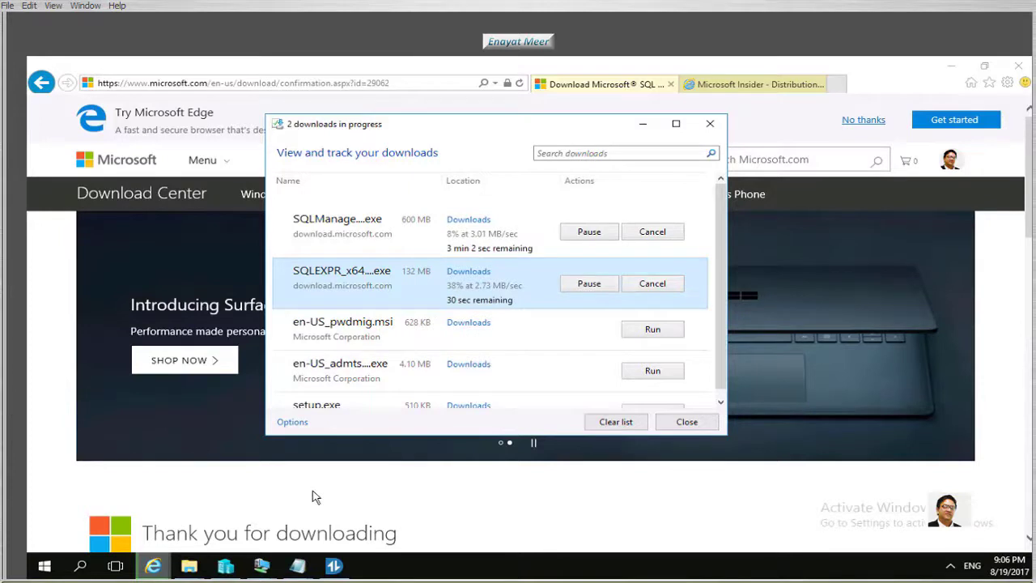
{"action": "mouse_move", "coordinate": [261, 565]}
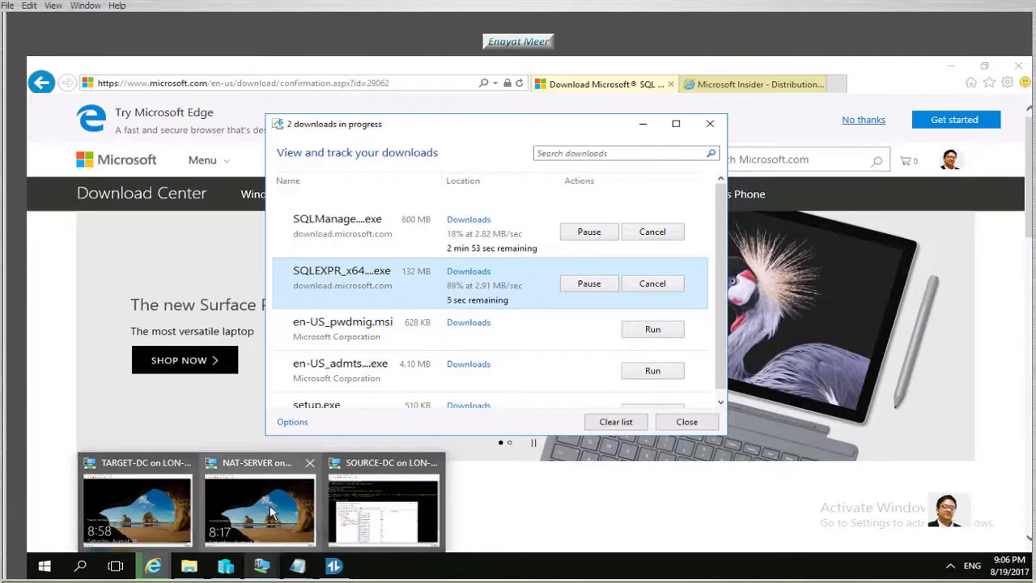
Switch to the TARGET-DC VM, send Ctrl+Alt+Delete, and sign in with the administrator password
{"action": "left_click", "coordinate": [148, 499]}
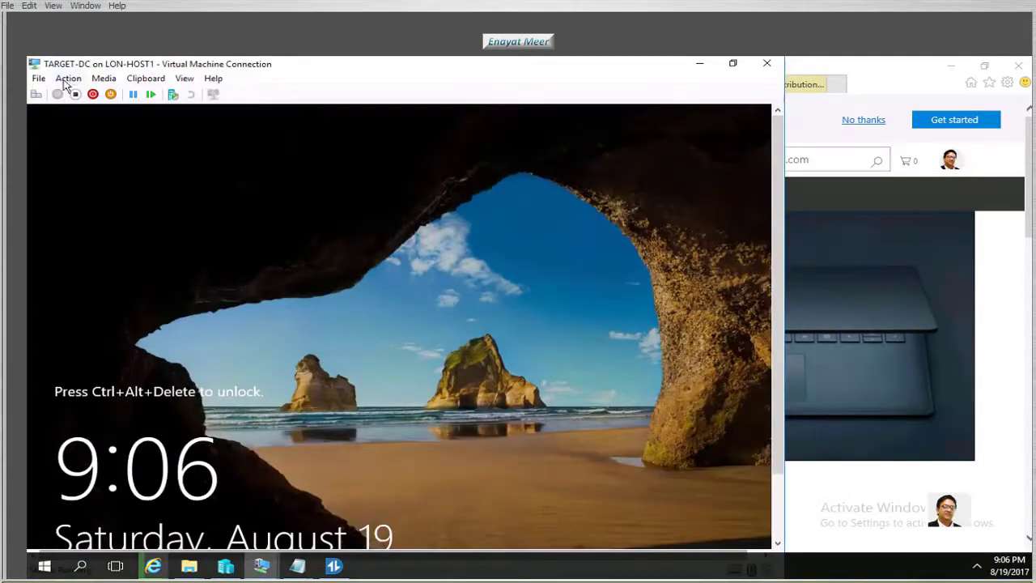
{"action": "left_click", "coordinate": [68, 79]}
{"action": "left_click", "coordinate": [81, 93]}
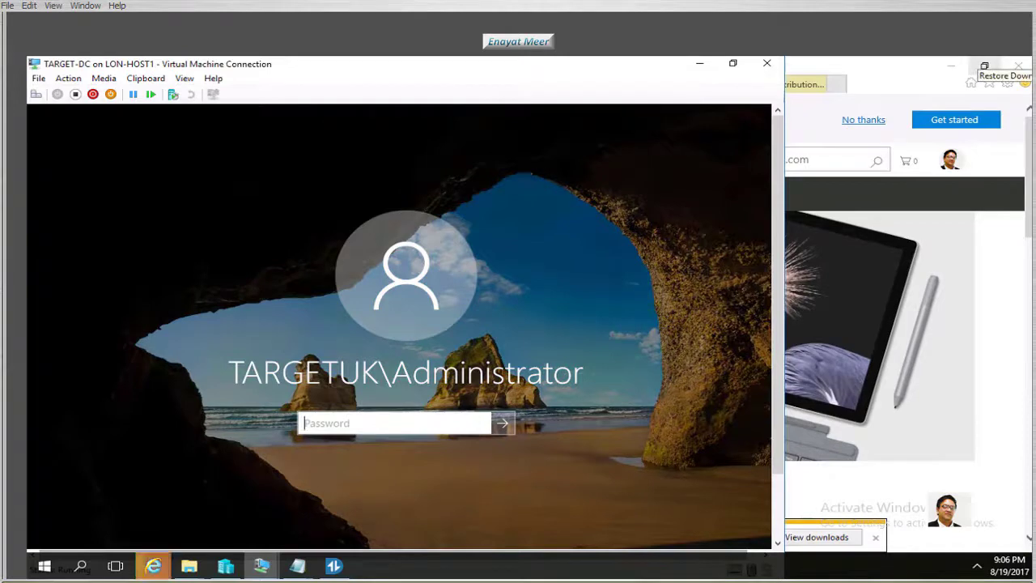
{"action": "left_click", "coordinate": [503, 423]}
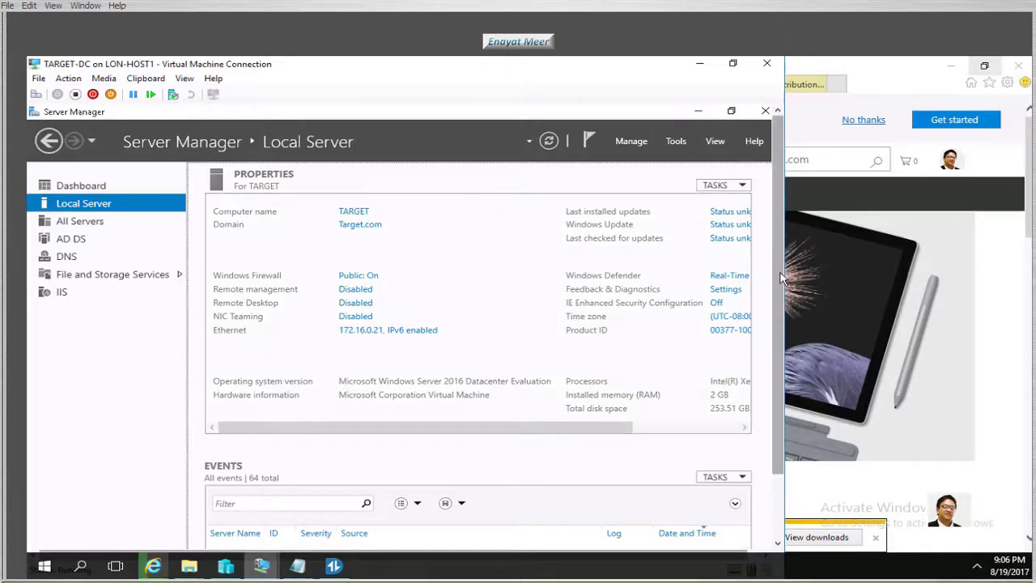
{"action": "scroll", "coordinate": [781, 277], "scroll_direction": "down", "scroll_amount": 2}
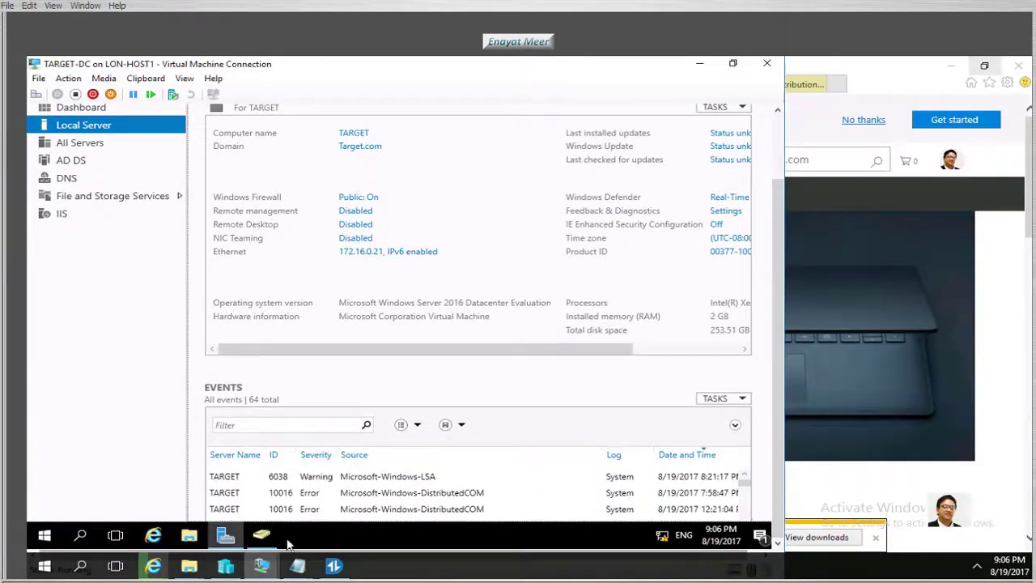
In Active Directory Users and Computers, add OU 'Migrated Users from Source Domain' under Target.com
{"action": "left_click", "coordinate": [262, 535]}
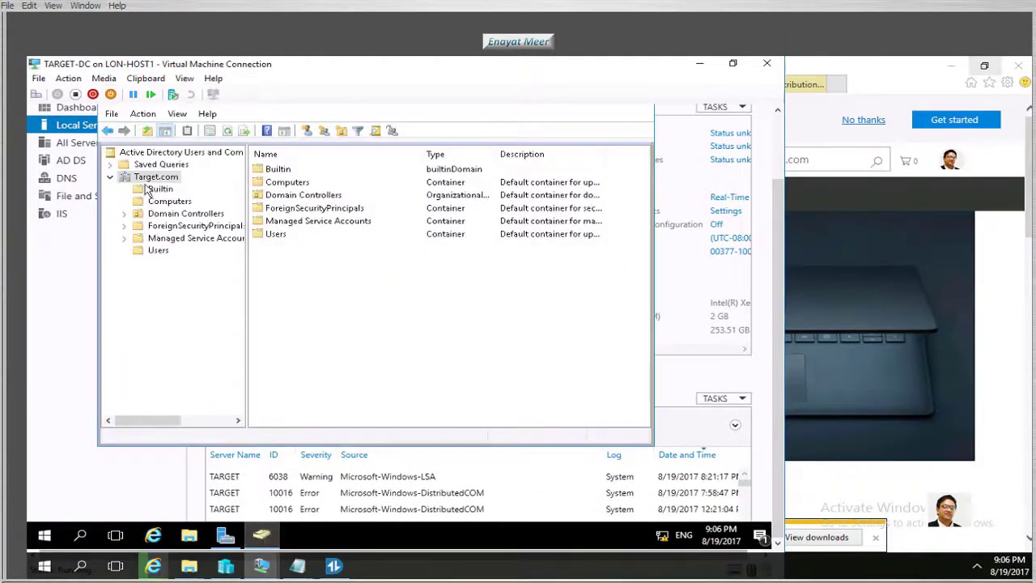
{"action": "right_click", "coordinate": [154, 180]}
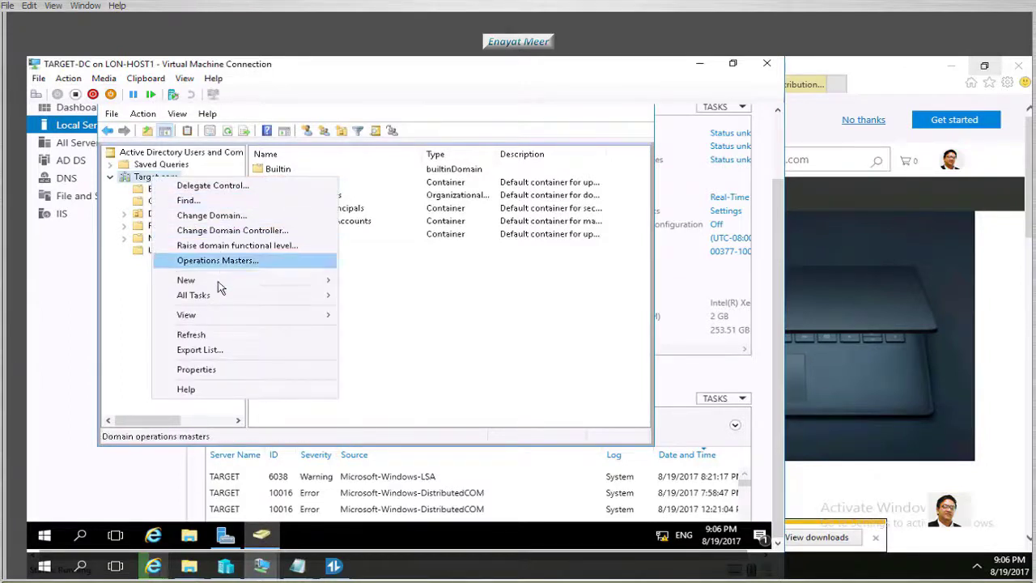
{"action": "mouse_move", "coordinate": [220, 283]}
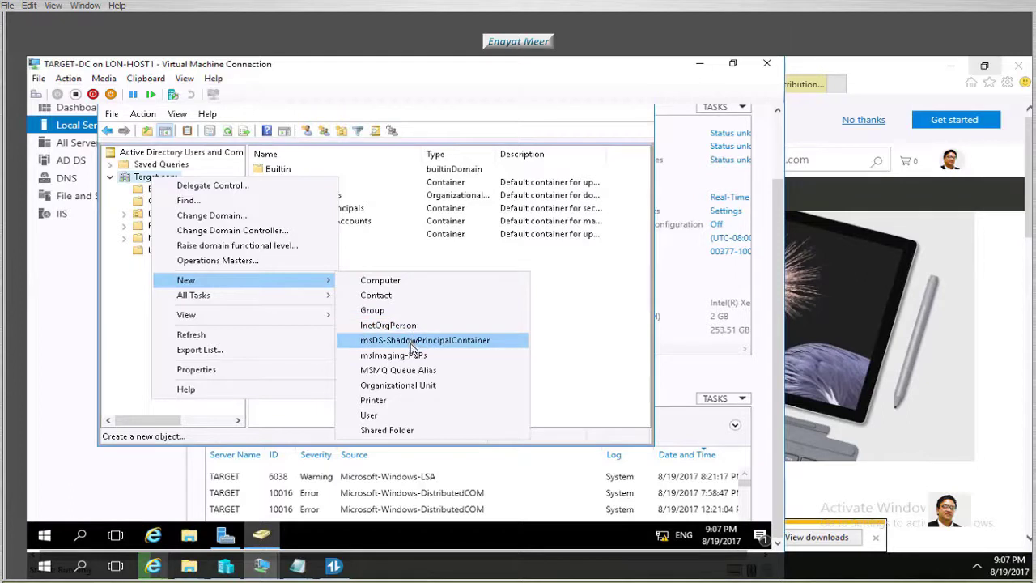
{"action": "left_click", "coordinate": [409, 386]}
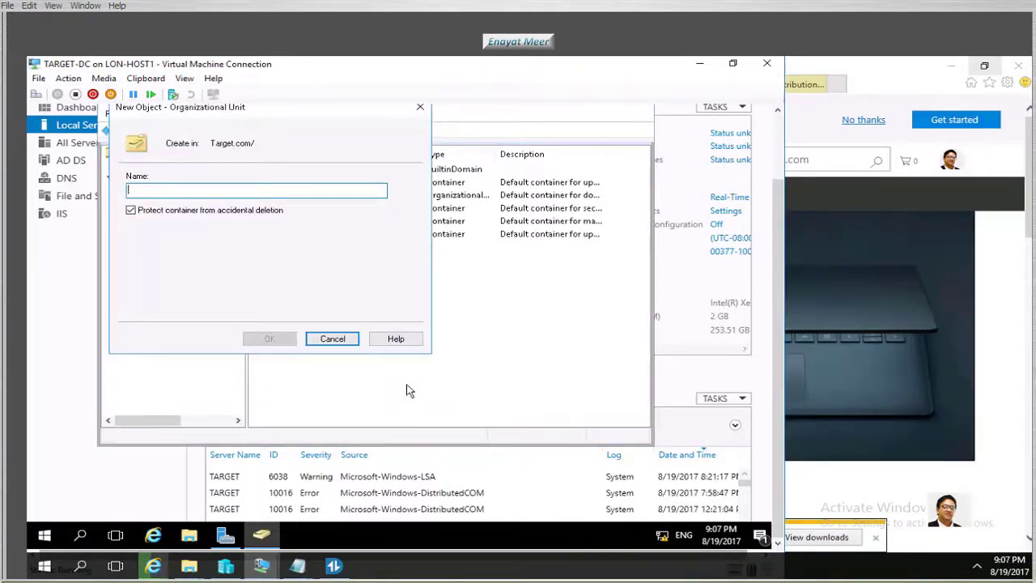
{"action": "type", "text": "Migrated User"}
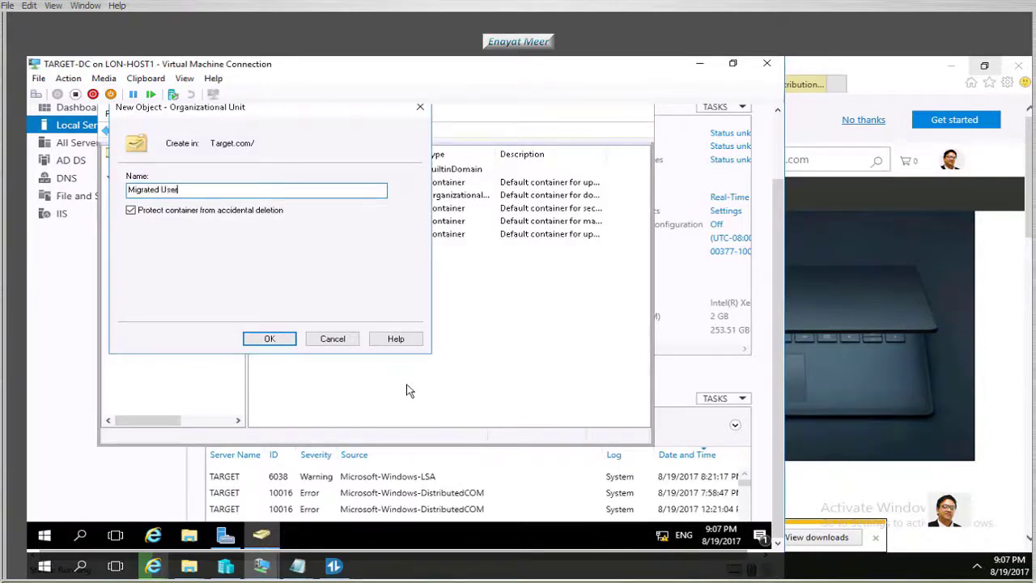
{"action": "type", "text": "s from Source Domain"}
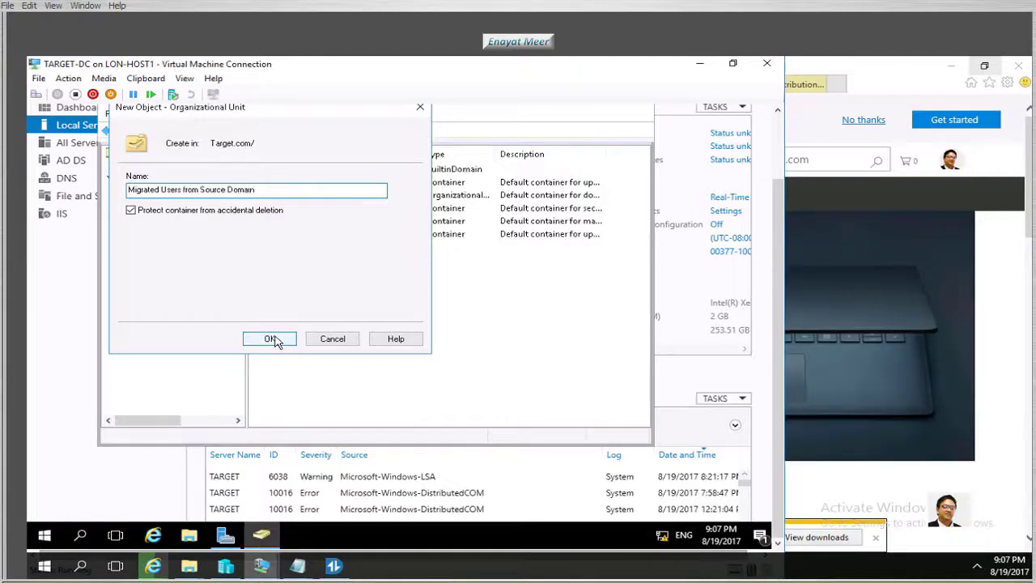
{"action": "left_click", "coordinate": [271, 339]}
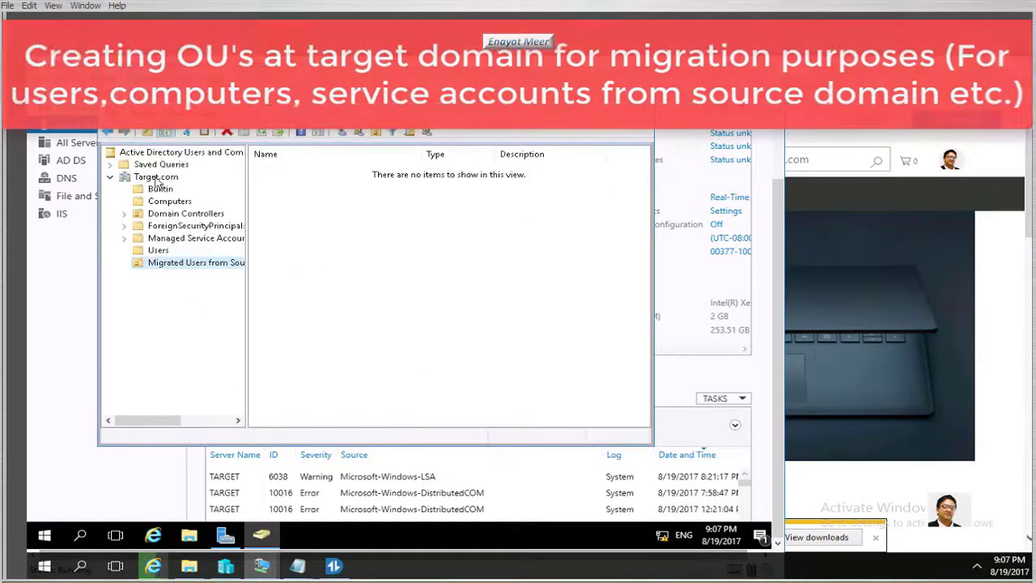
Create the Target.com OU 'Migrataed Computers from source domain'
{"action": "right_click", "coordinate": [155, 179]}
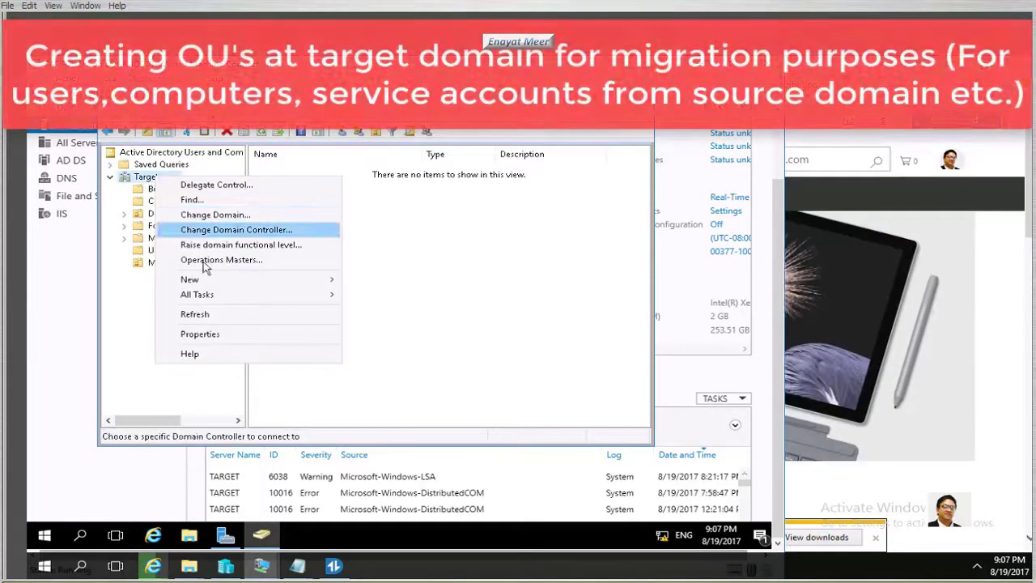
{"action": "mouse_move", "coordinate": [206, 280]}
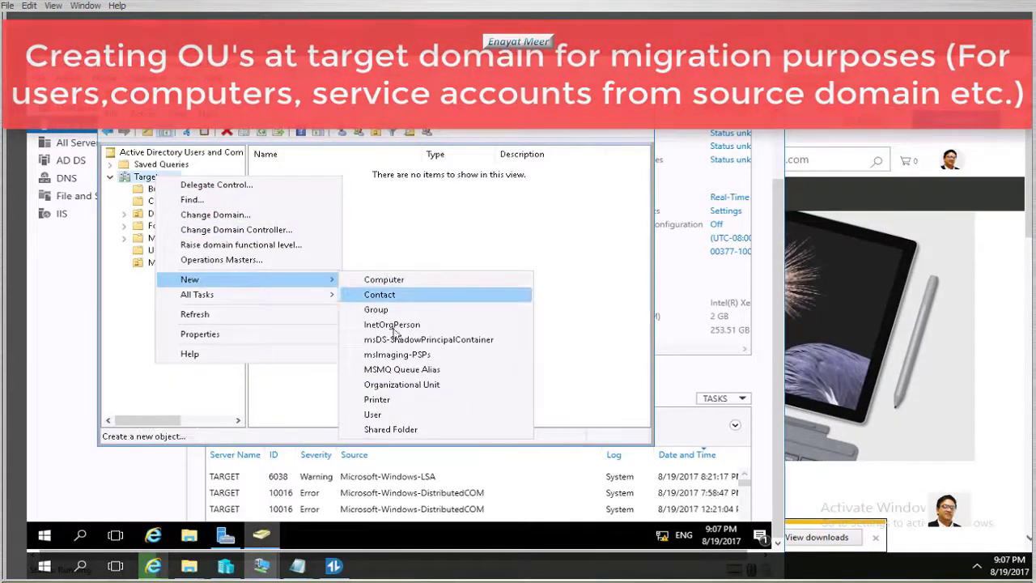
{"action": "left_click", "coordinate": [399, 386]}
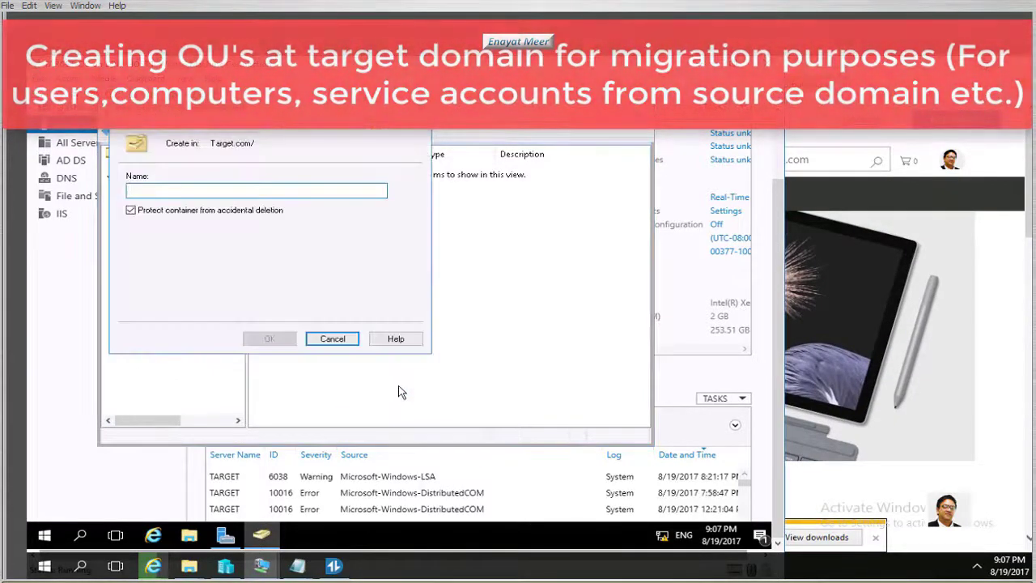
{"action": "type", "text": "Migr"}
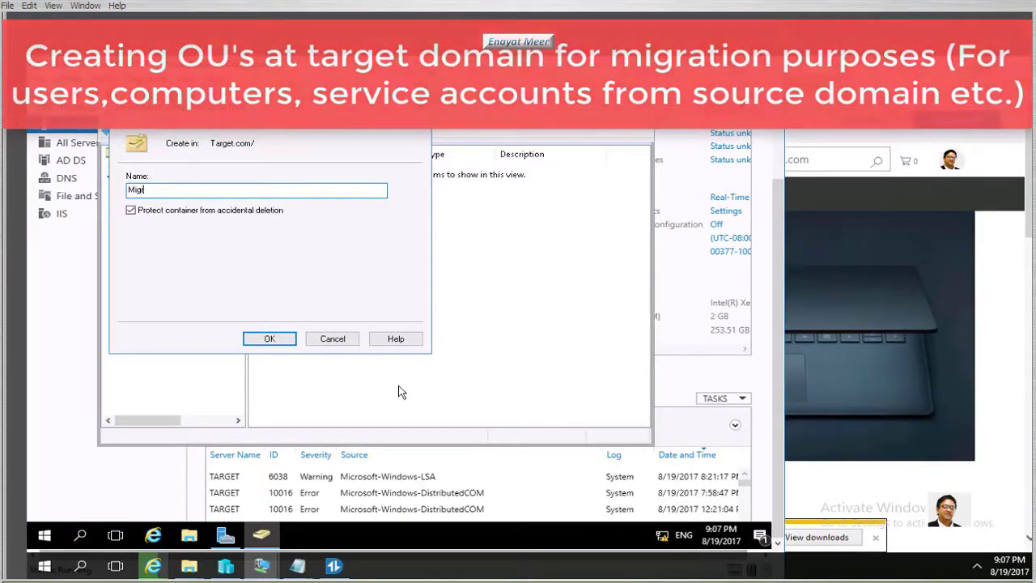
{"action": "type", "text": "ataed Computers from source domain"}
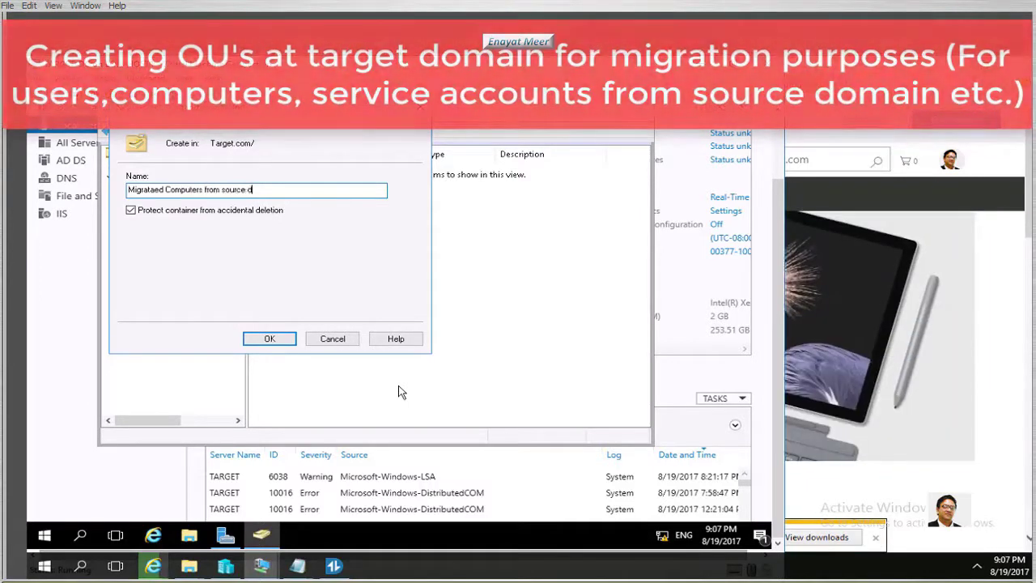
{"action": "left_click", "coordinate": [276, 340]}
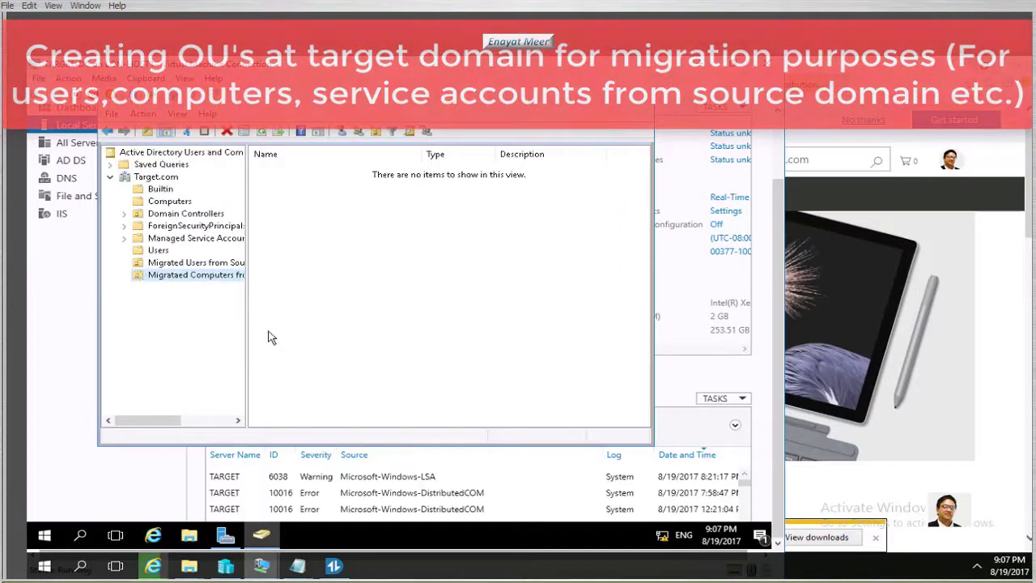
Create the Target.com OU 'Migrate Service Accounts from Source domain'
{"action": "right_click", "coordinate": [158, 179]}
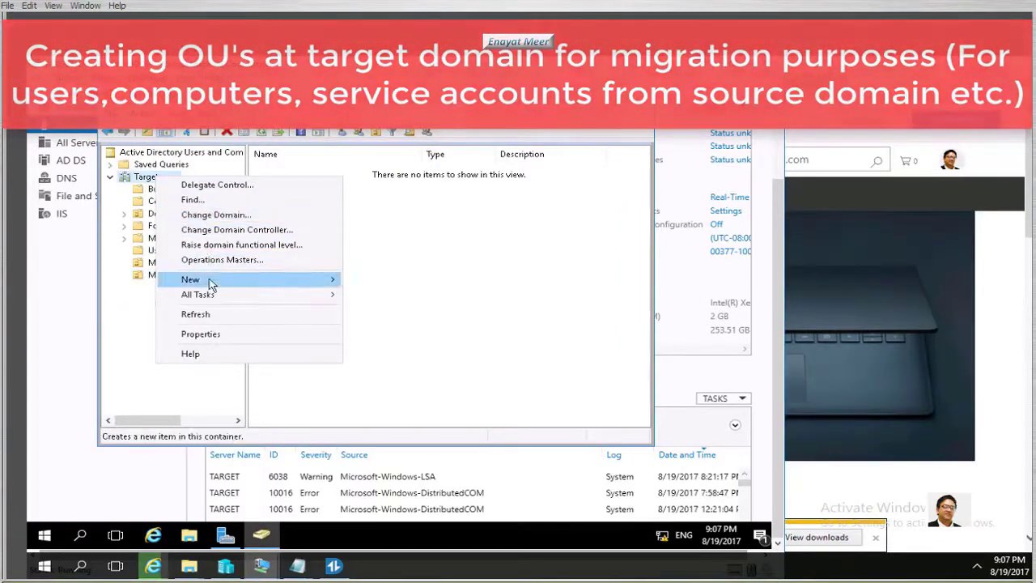
{"action": "mouse_move", "coordinate": [211, 283]}
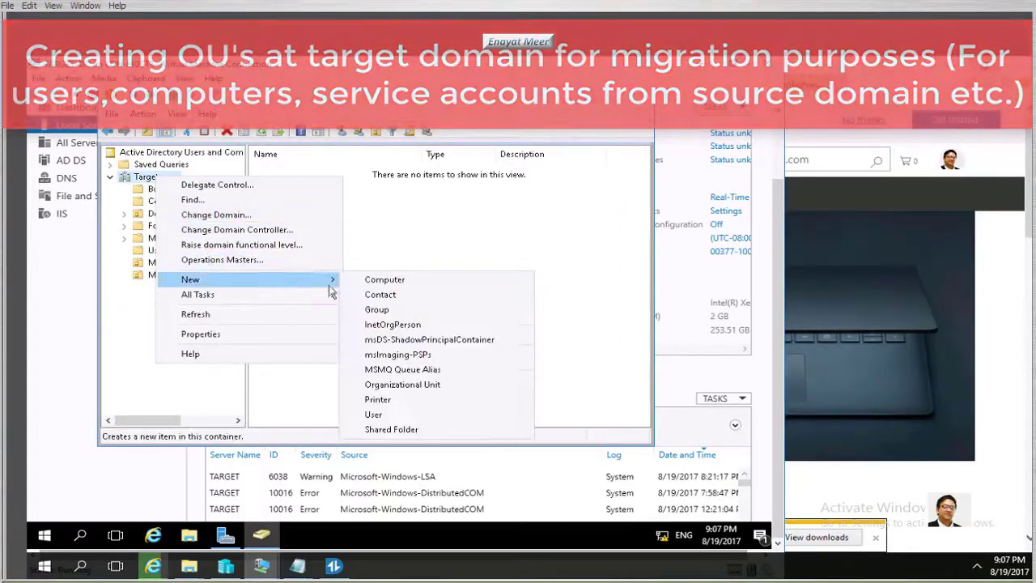
{"action": "left_click", "coordinate": [405, 386]}
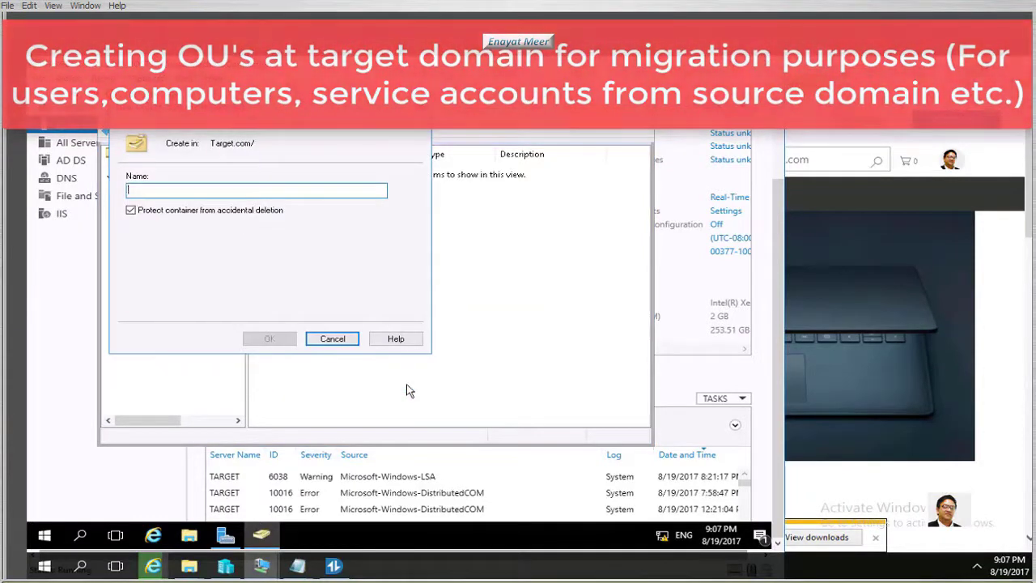
{"action": "type", "text": "MI"}
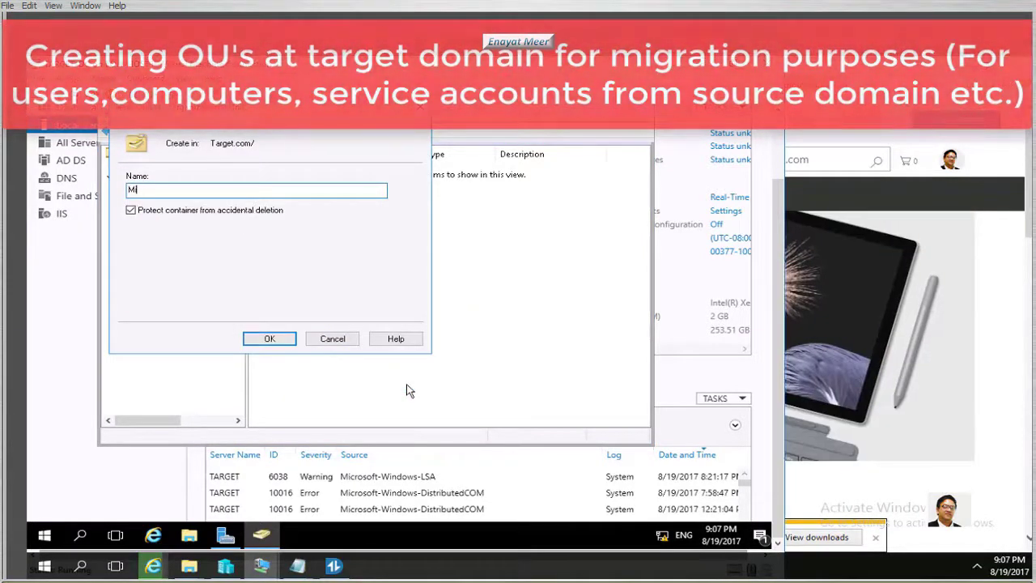
{"action": "type", "text": "grate Service Accounts from "}
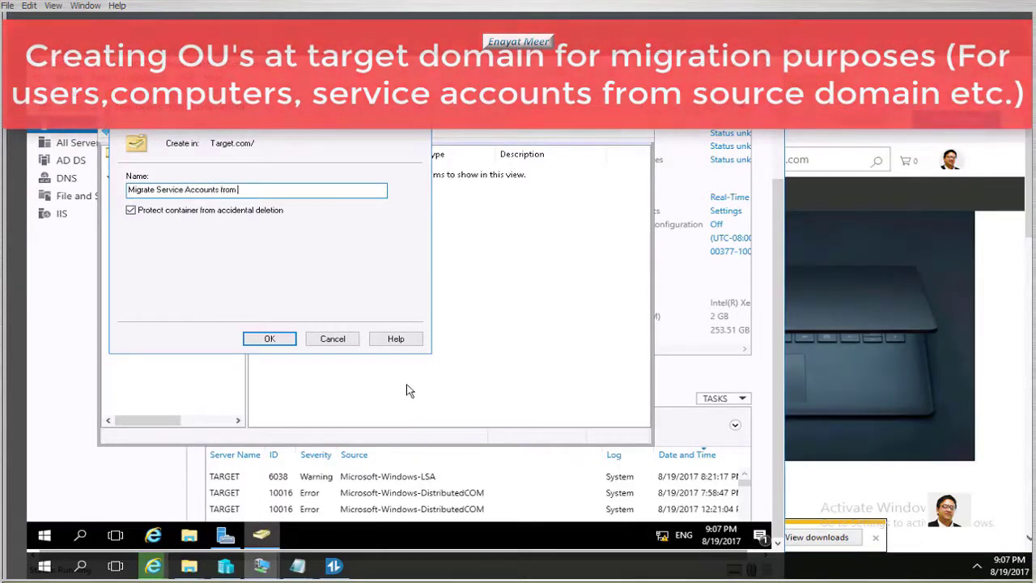
{"action": "type", "text": "Source "}
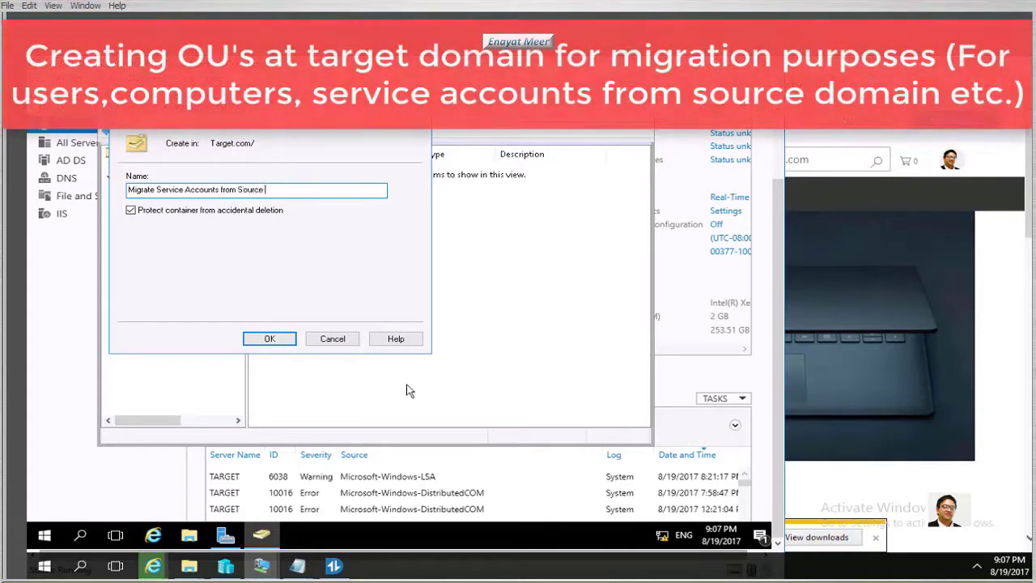
{"action": "type", "text": "domain"}
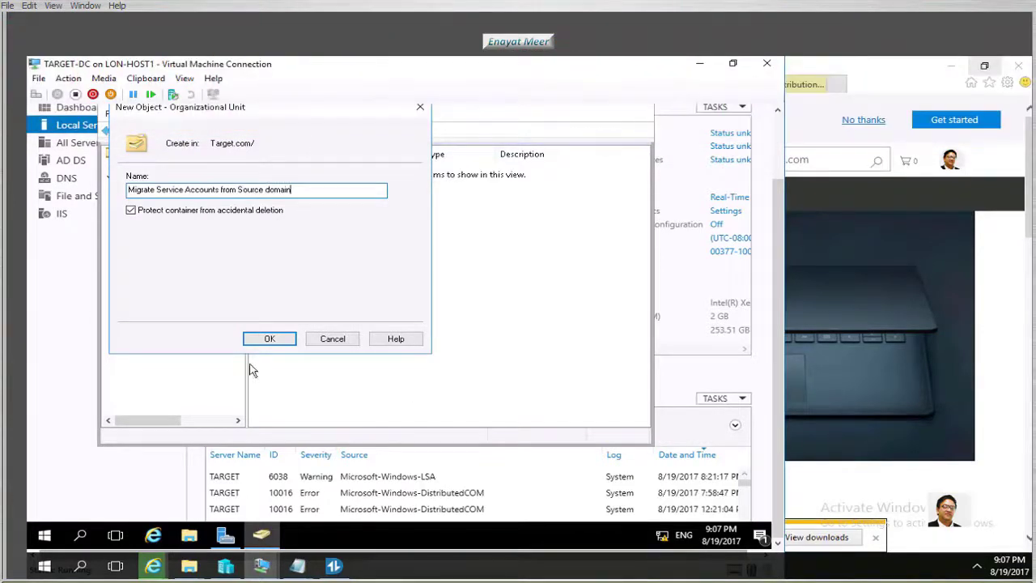
{"action": "left_click", "coordinate": [272, 340]}
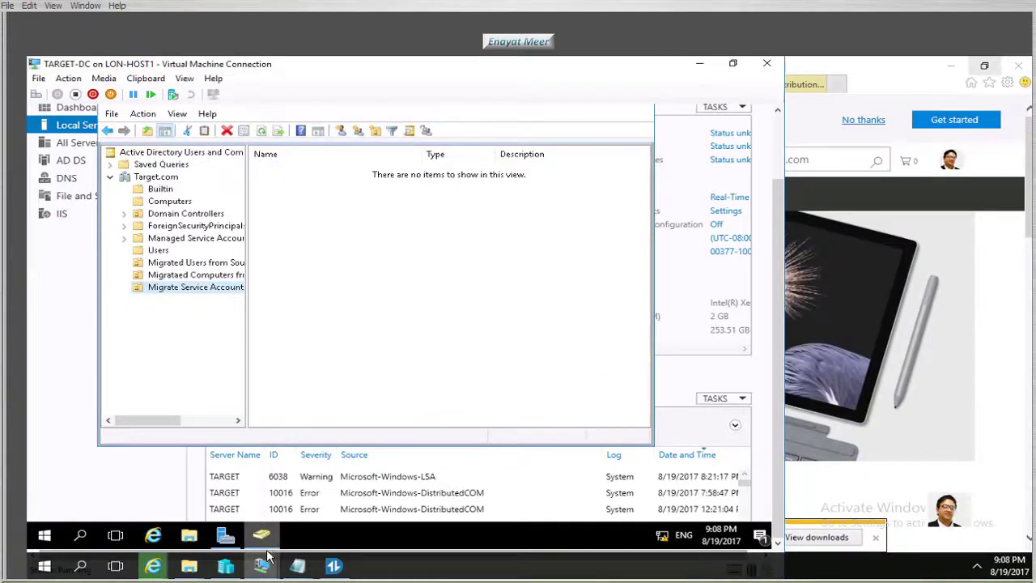
Bring the SOURCE-DC VM forward and select SOURCE.COM in Active Directory Users and Computers
{"action": "mouse_move", "coordinate": [267, 572]}
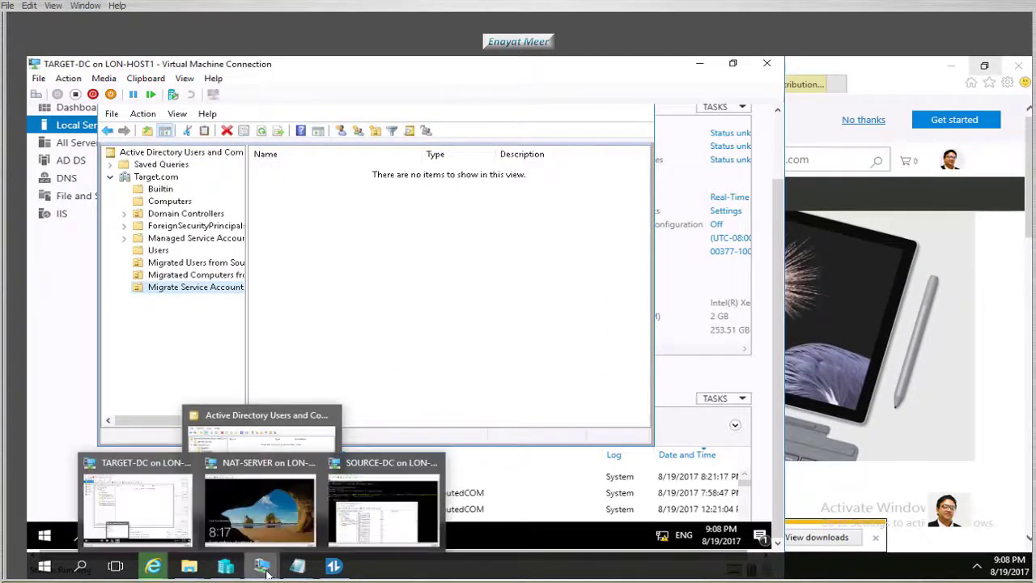
{"action": "left_click", "coordinate": [387, 523]}
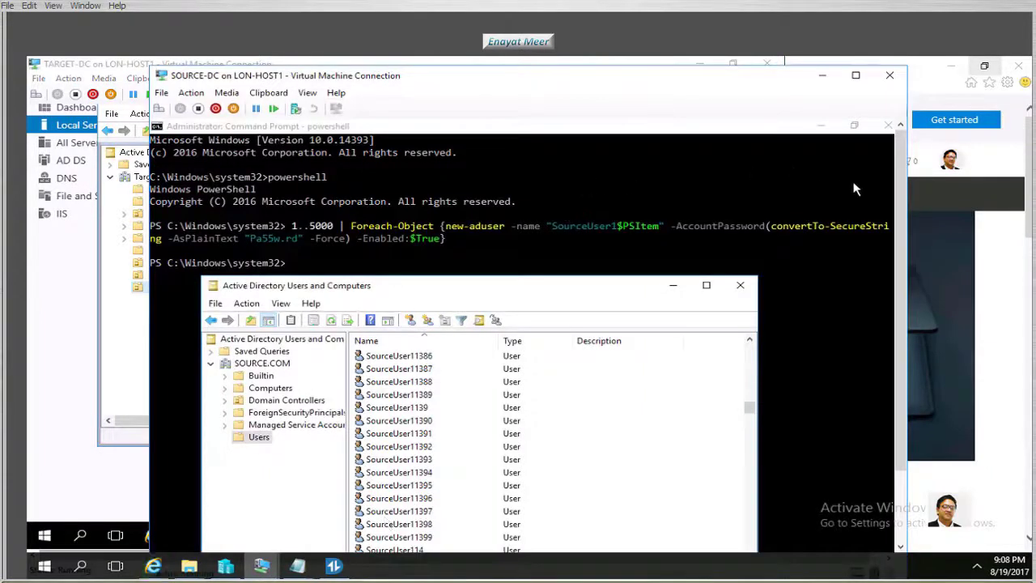
{"action": "left_click_drag", "start_coordinate": [898, 191], "coordinate": [895, 290]}
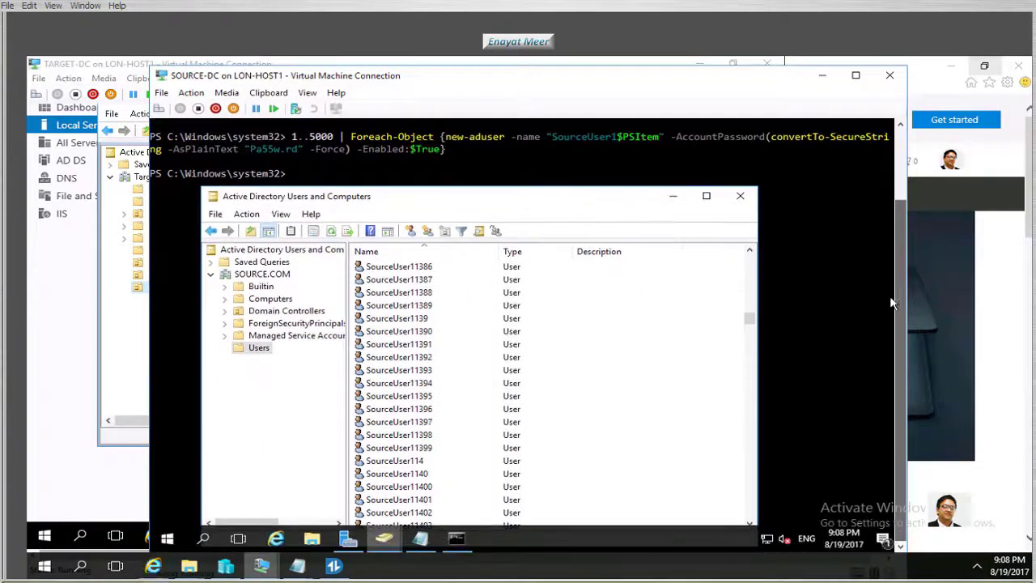
{"action": "left_click", "coordinate": [268, 275]}
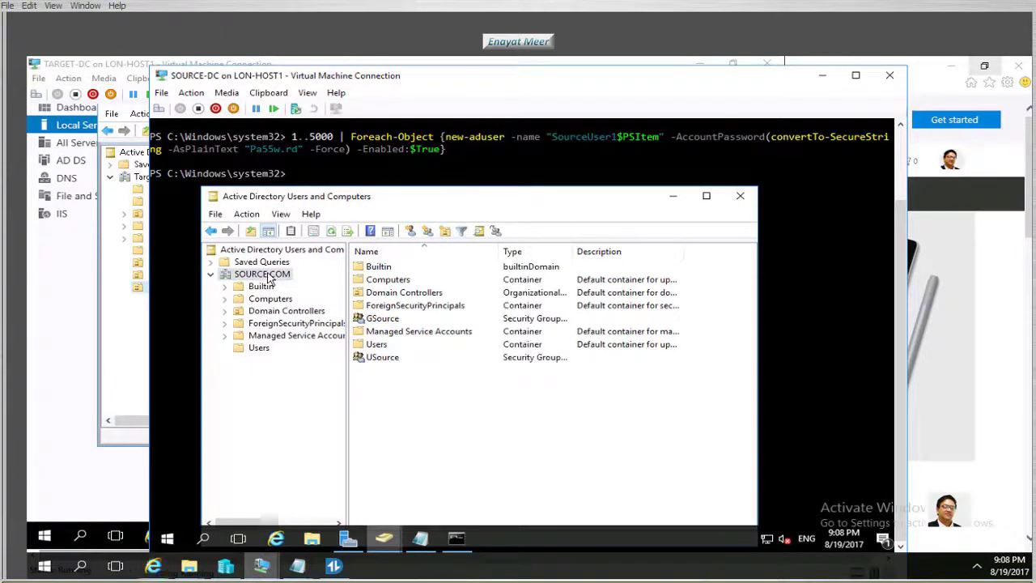
Start a new user in SOURCE.COM with first name and logon name SQL_SVC
{"action": "right_click", "coordinate": [269, 275]}
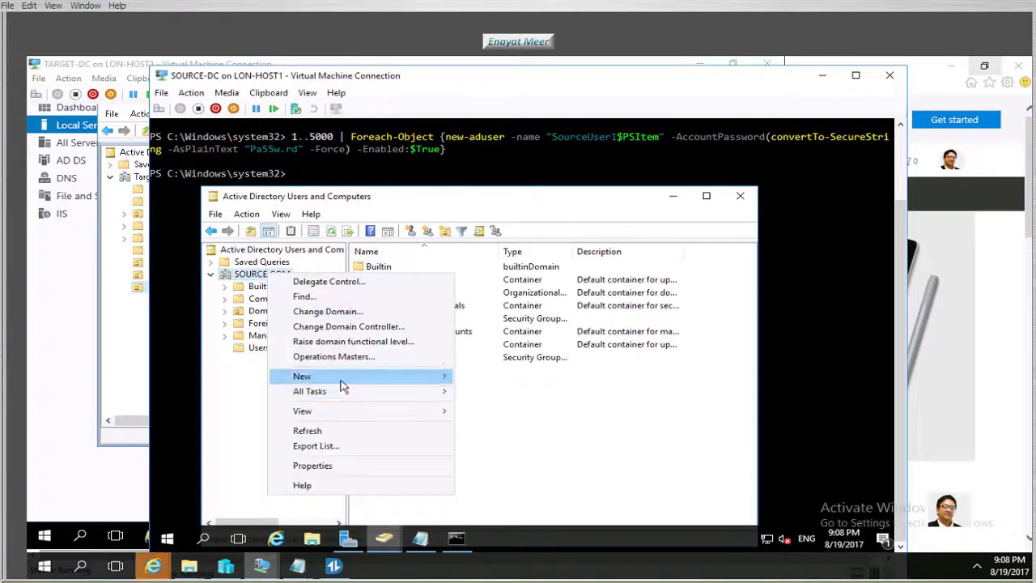
{"action": "mouse_move", "coordinate": [340, 382]}
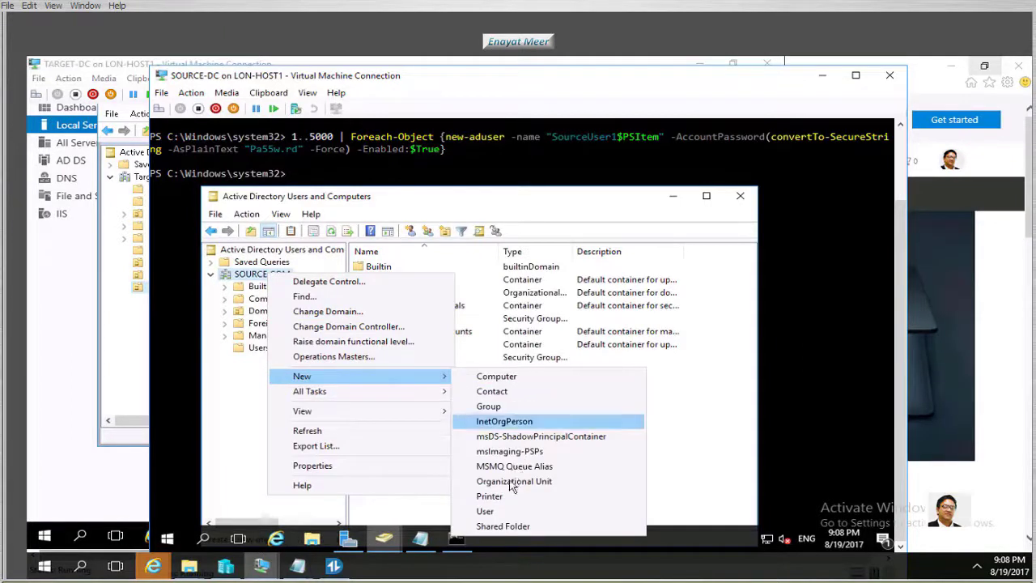
{"action": "left_click", "coordinate": [487, 511]}
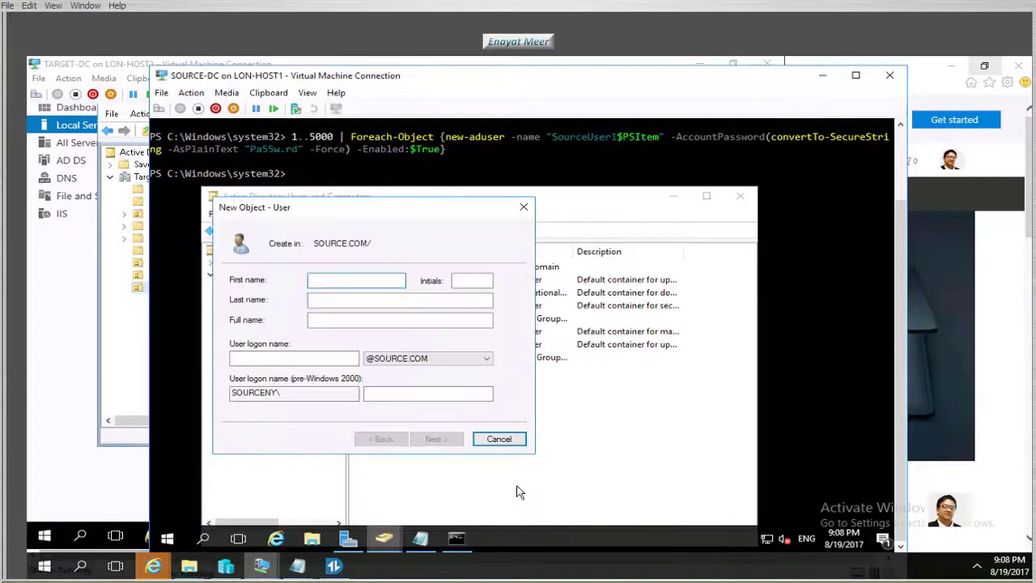
{"action": "type", "text": "SQL_SVC"}
{"action": "left_click", "coordinate": [294, 358]}
{"action": "type", "text": "SQL_"}
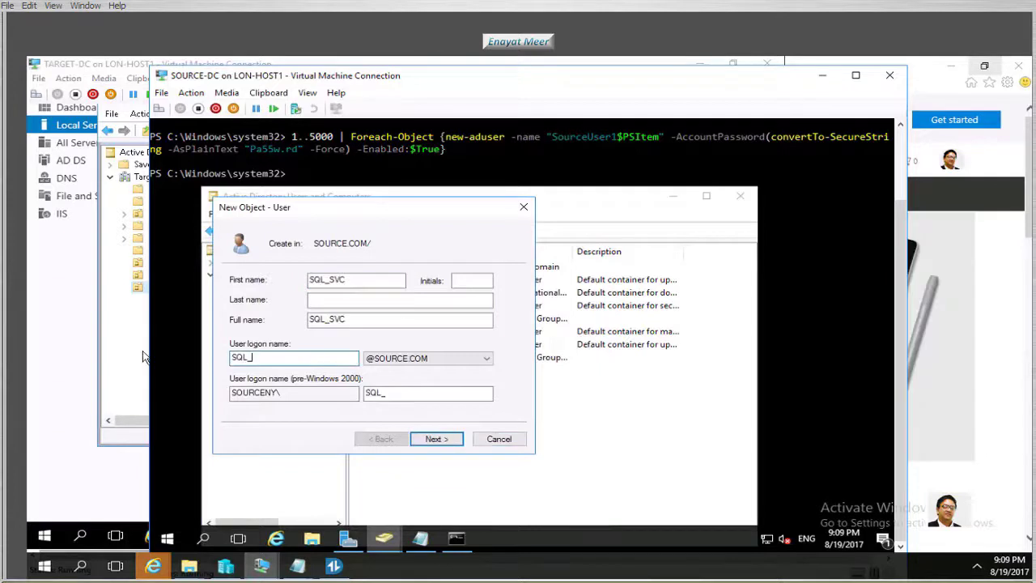
{"action": "type", "text": "SVC"}
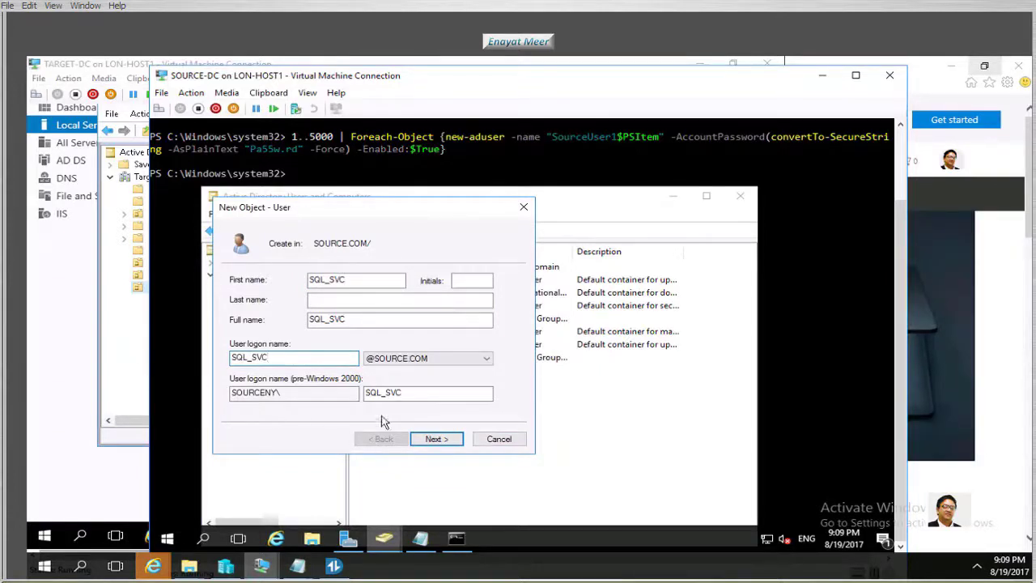
{"action": "left_click", "coordinate": [434, 442]}
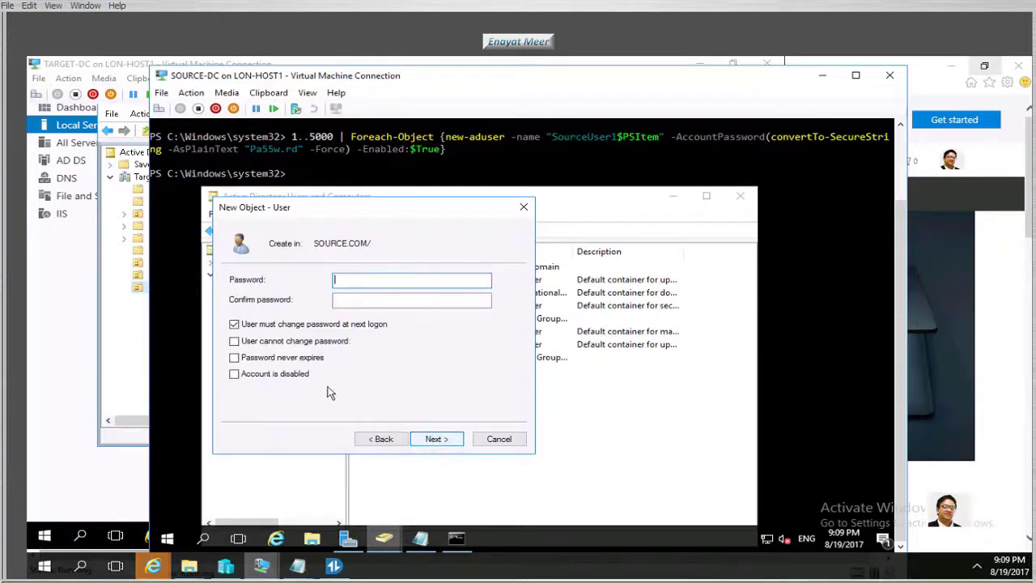
{"action": "left_click", "coordinate": [234, 325]}
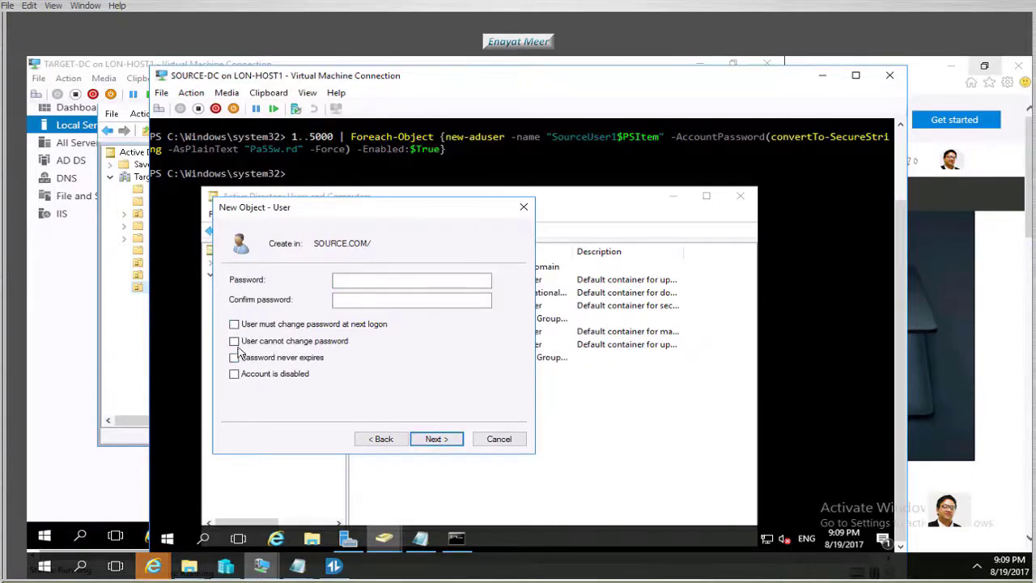
{"action": "left_click", "coordinate": [234, 358]}
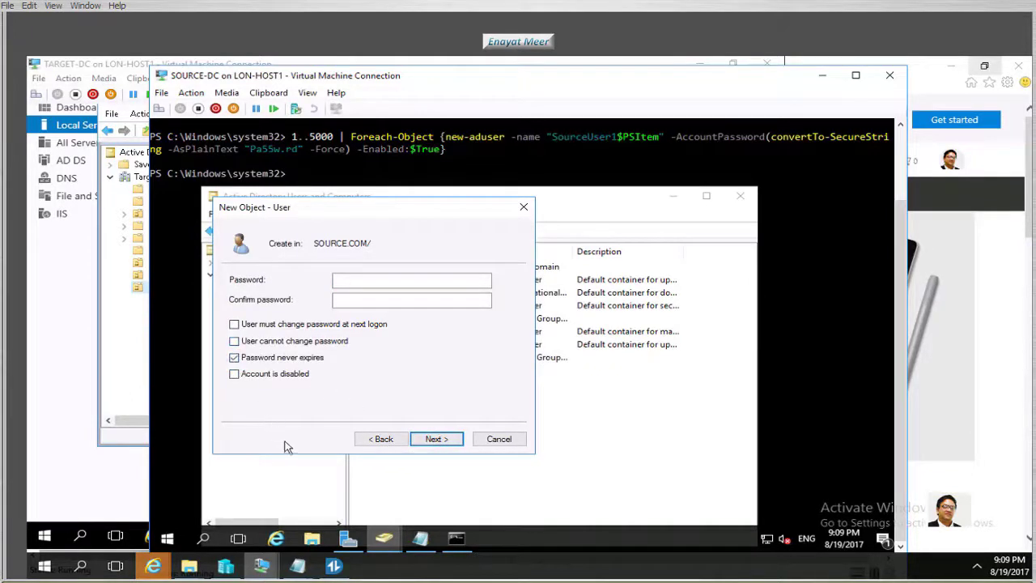
{"action": "left_click", "coordinate": [234, 341]}
{"action": "left_click", "coordinate": [401, 289]}
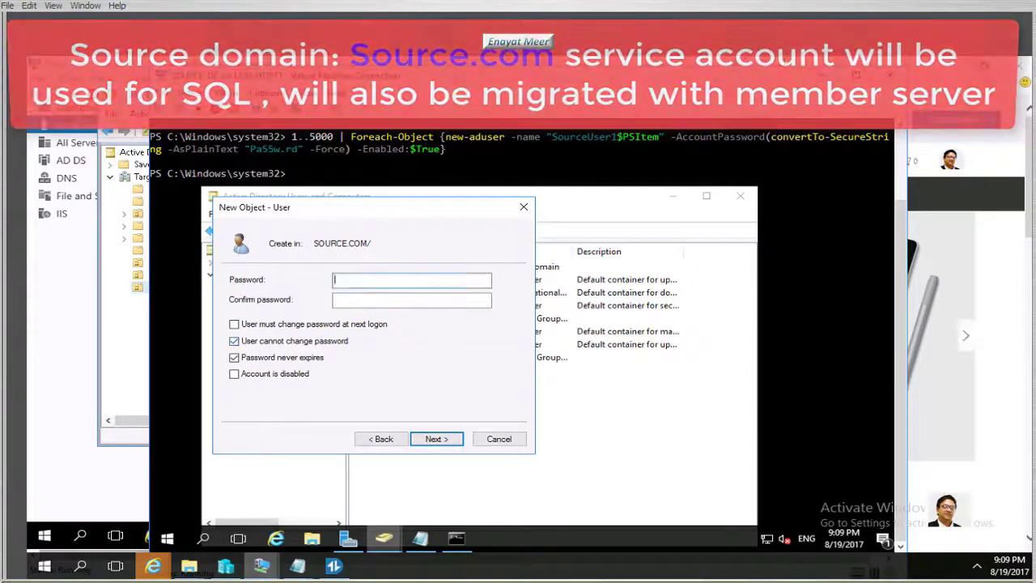
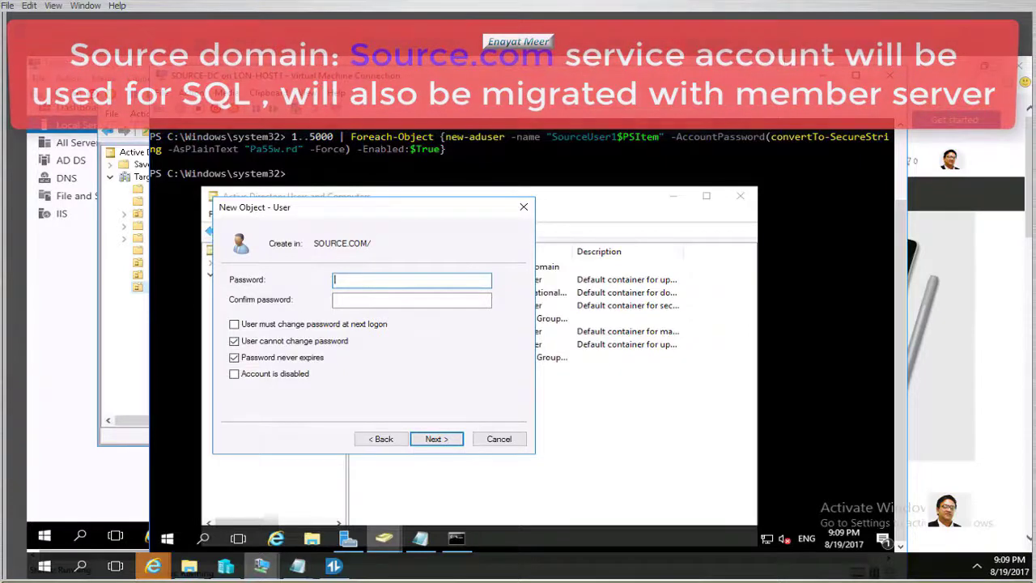
{"action": "left_click", "coordinate": [469, 312]}
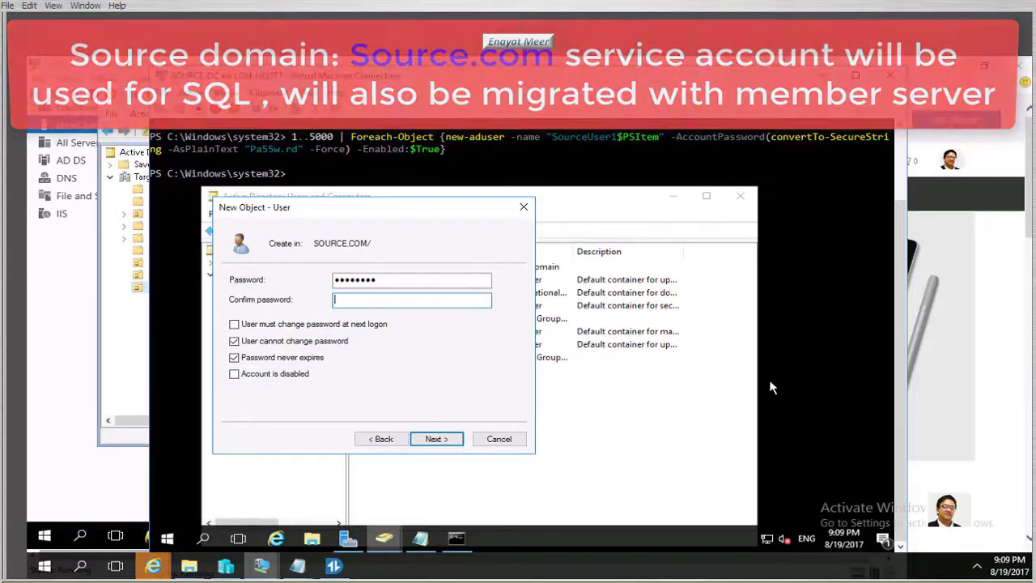
{"action": "left_click", "coordinate": [437, 439]}
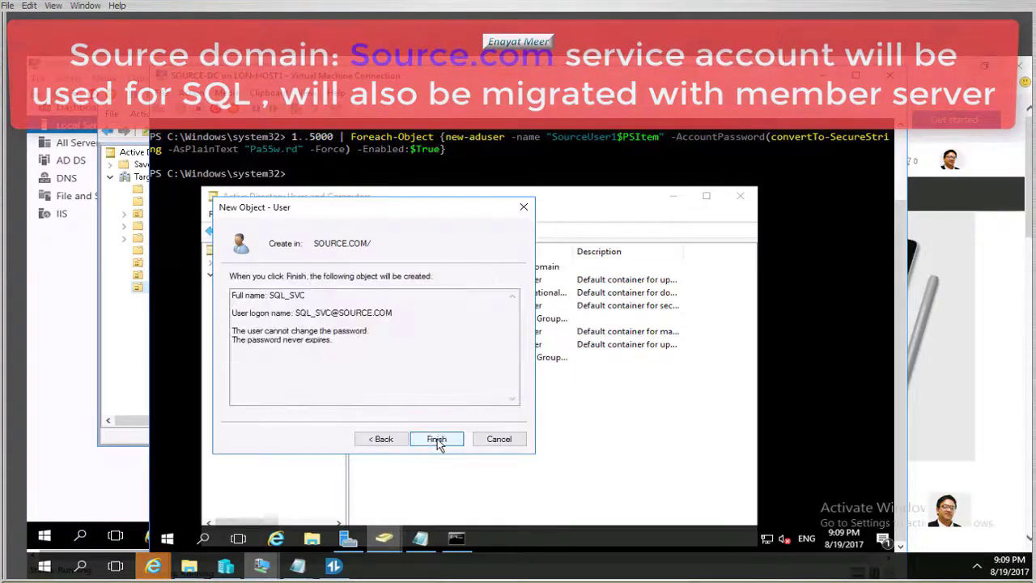
{"action": "left_click", "coordinate": [437, 443]}
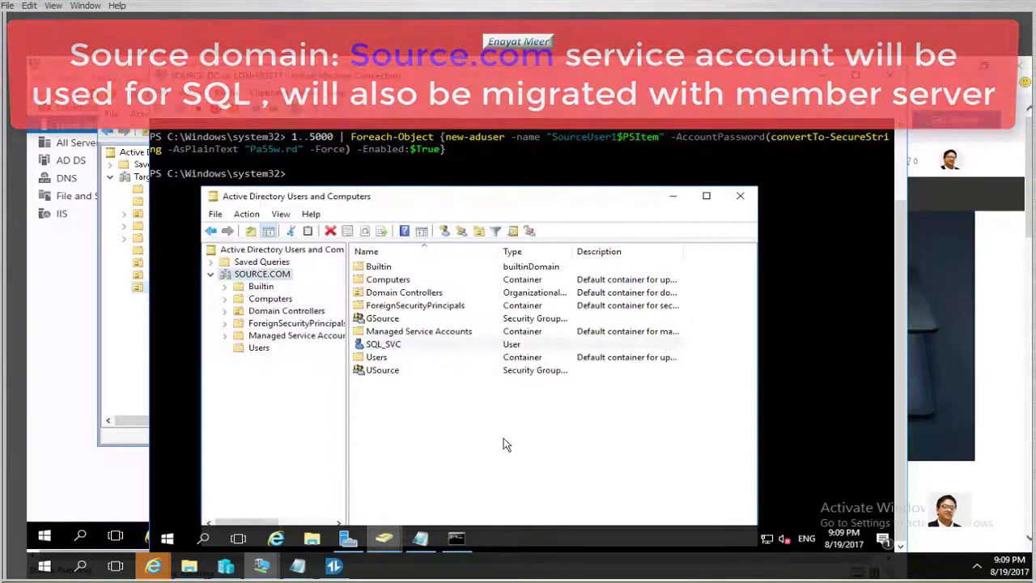
Create the TestSource organizational unit in SOURCE.COM, then bring the finished download page forward
{"action": "right_click", "coordinate": [254, 278]}
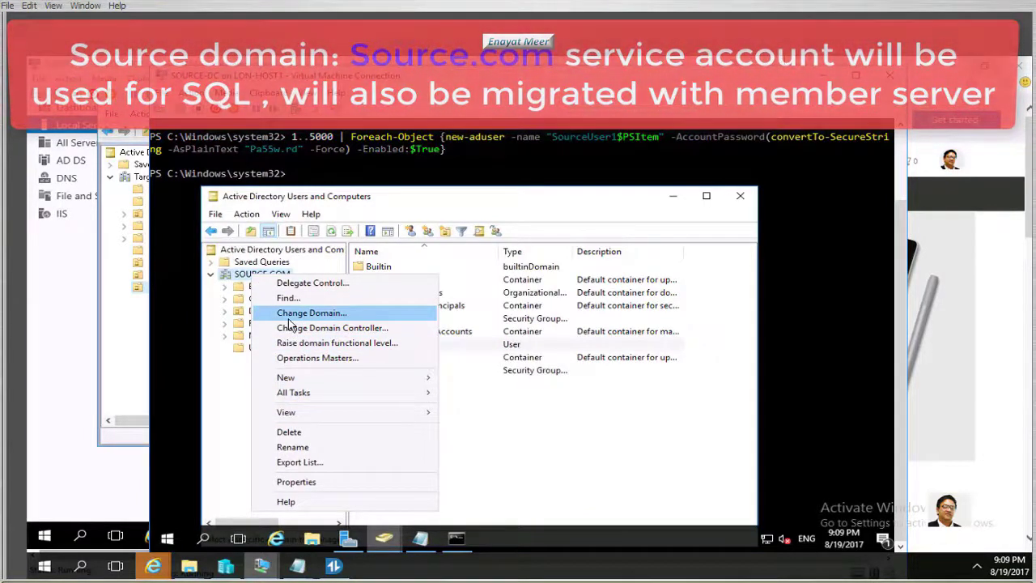
{"action": "mouse_move", "coordinate": [301, 388]}
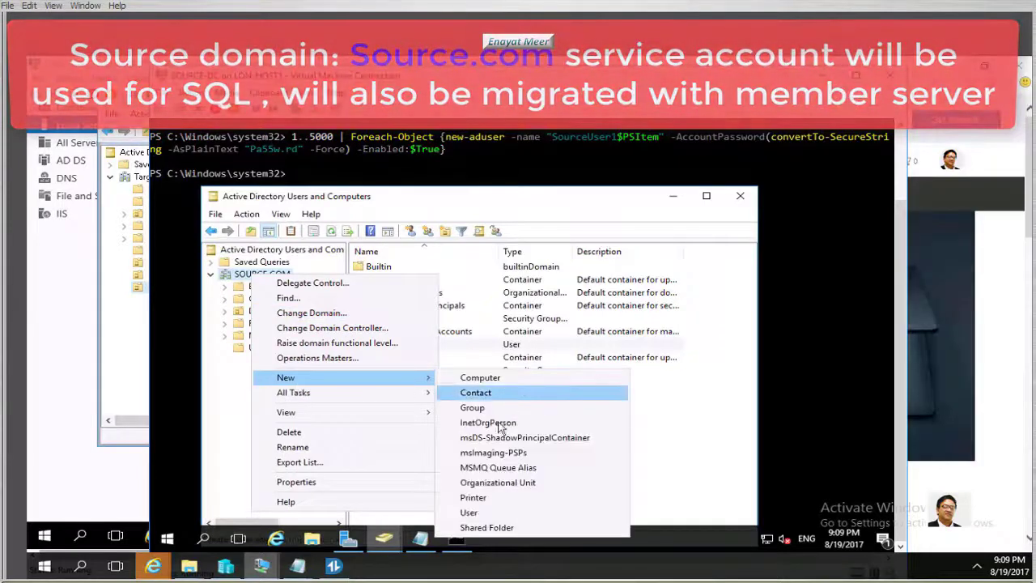
{"action": "left_click", "coordinate": [498, 482]}
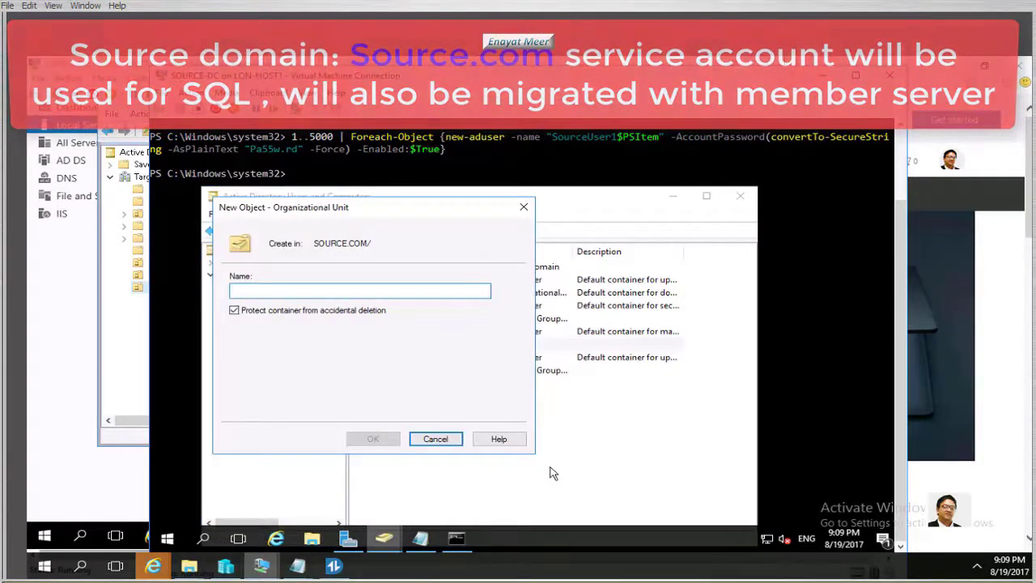
{"action": "type", "text": "Test"}
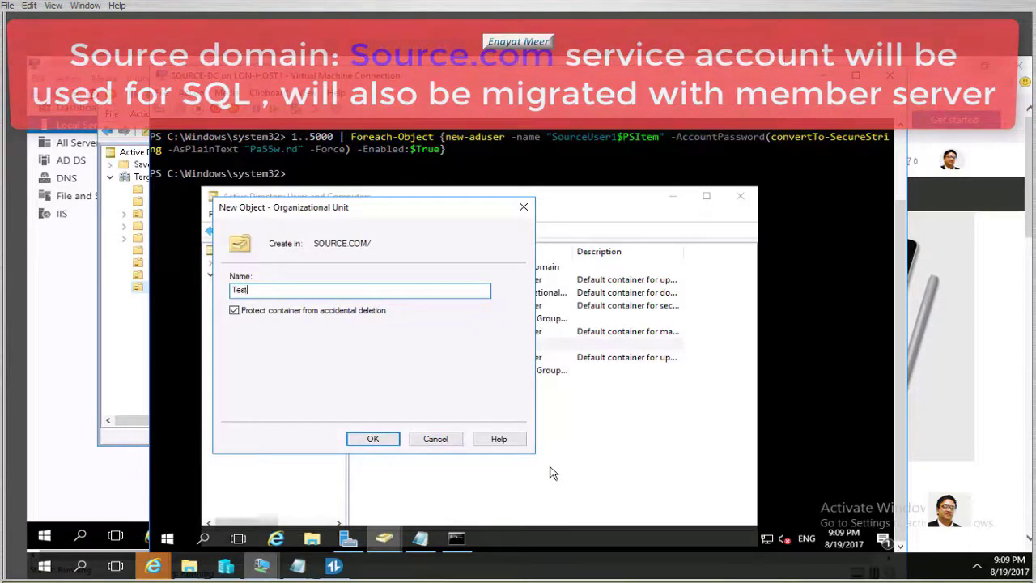
{"action": "type", "text": "Source"}
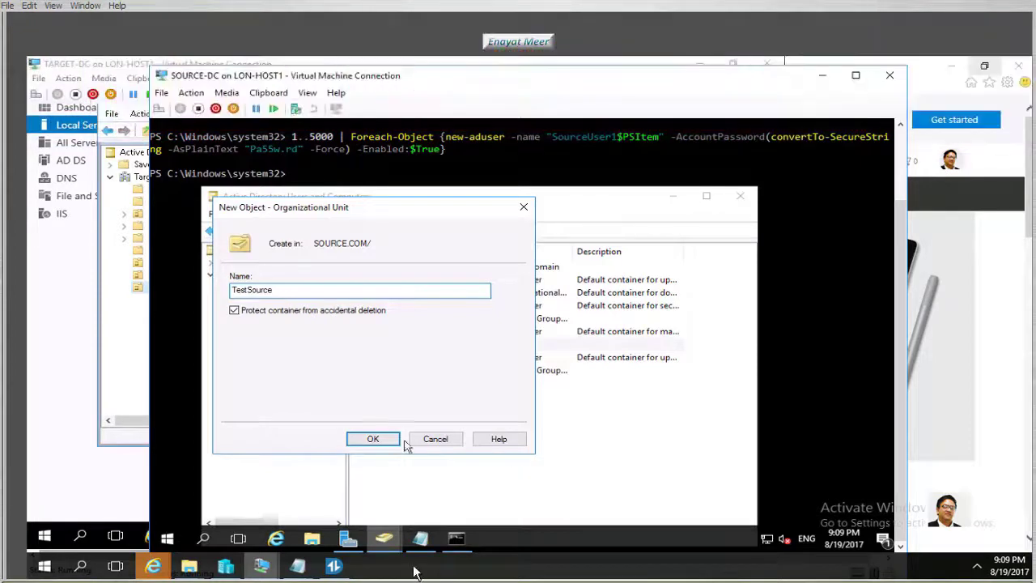
{"action": "left_click", "coordinate": [382, 440]}
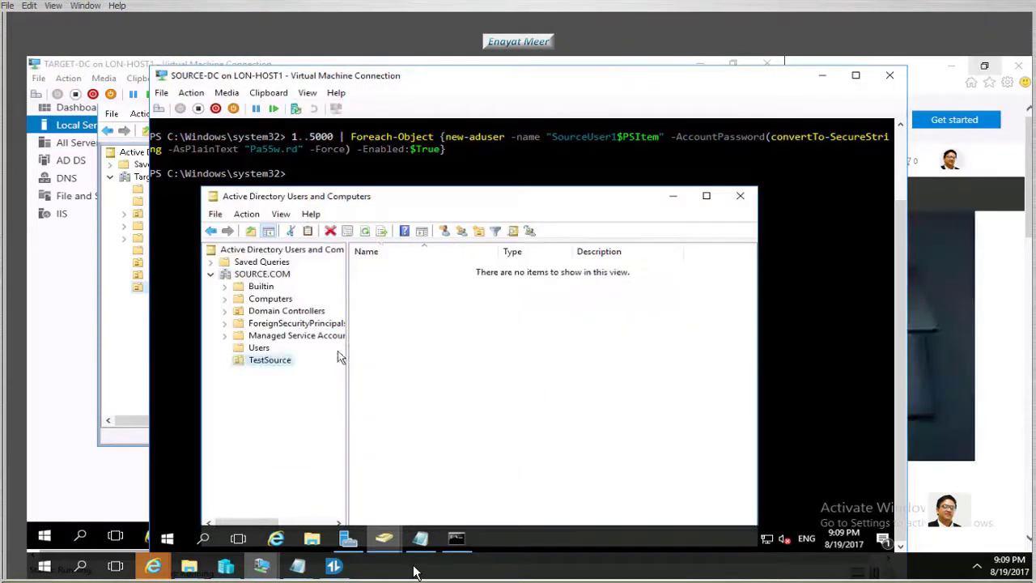
{"action": "left_click", "coordinate": [274, 275]}
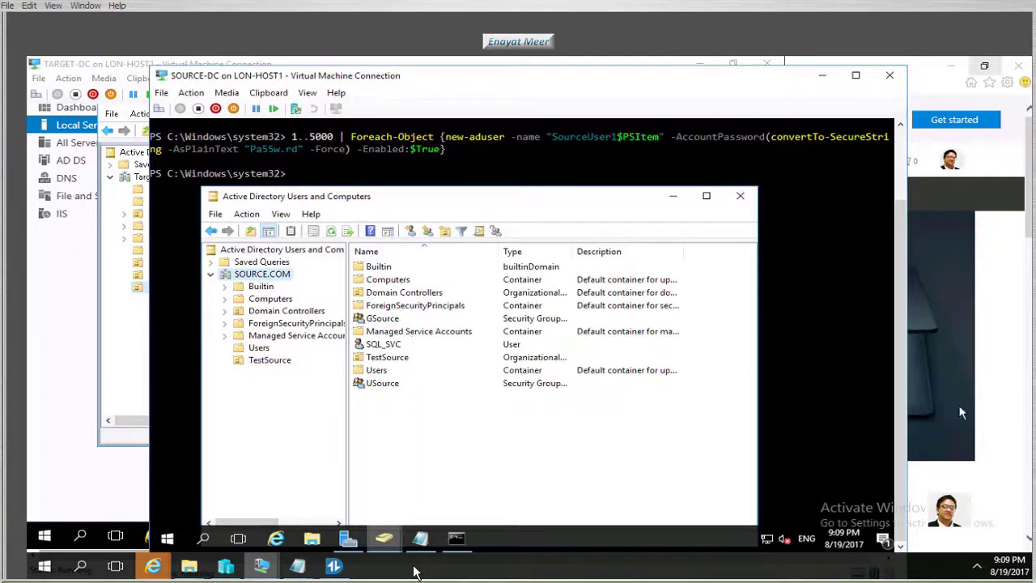
{"action": "left_click", "coordinate": [940, 98]}
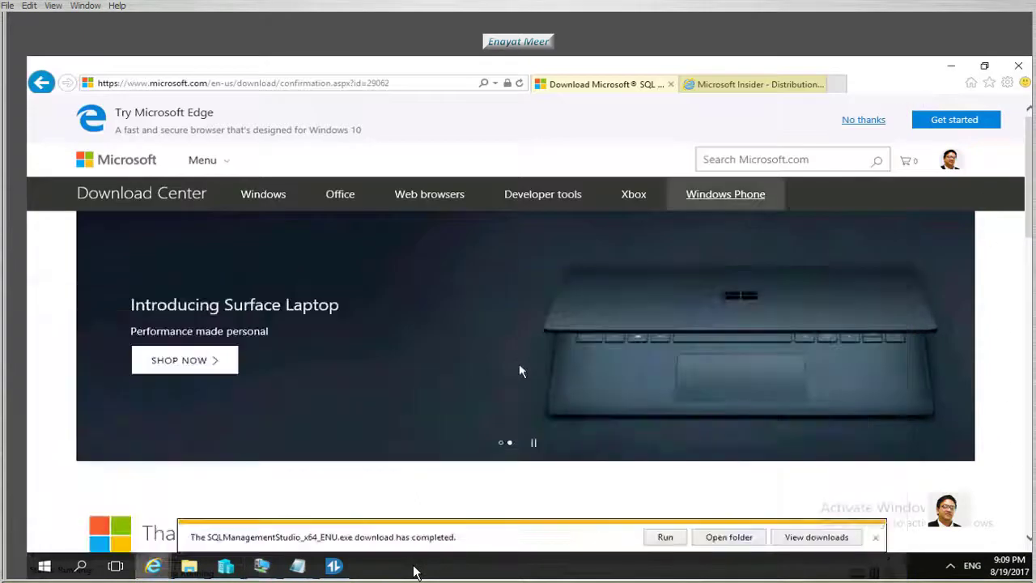
Copy both SQL installers from the folder holding the finished download
{"action": "left_click", "coordinate": [713, 539]}
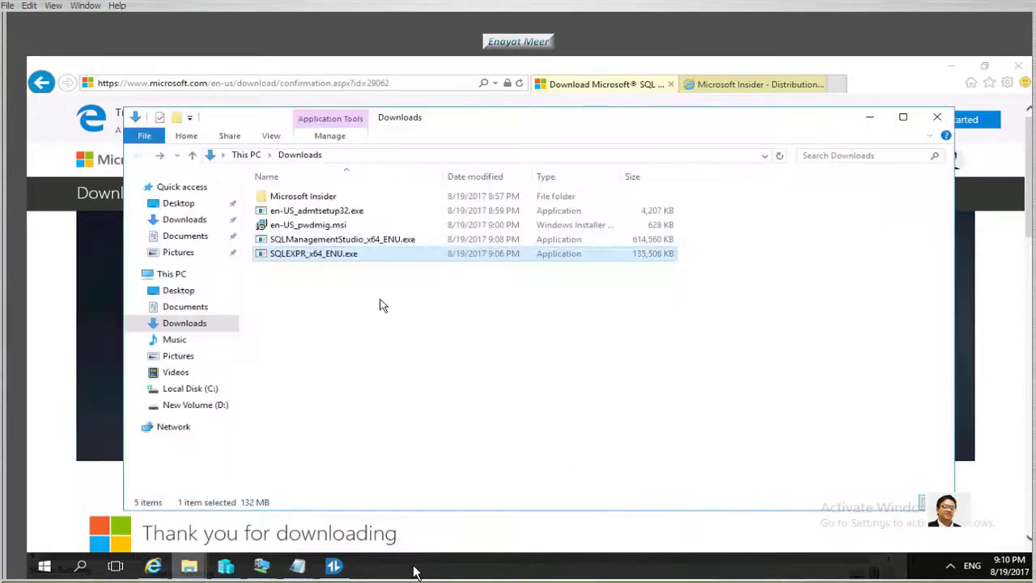
{"action": "left_click", "coordinate": [321, 245]}
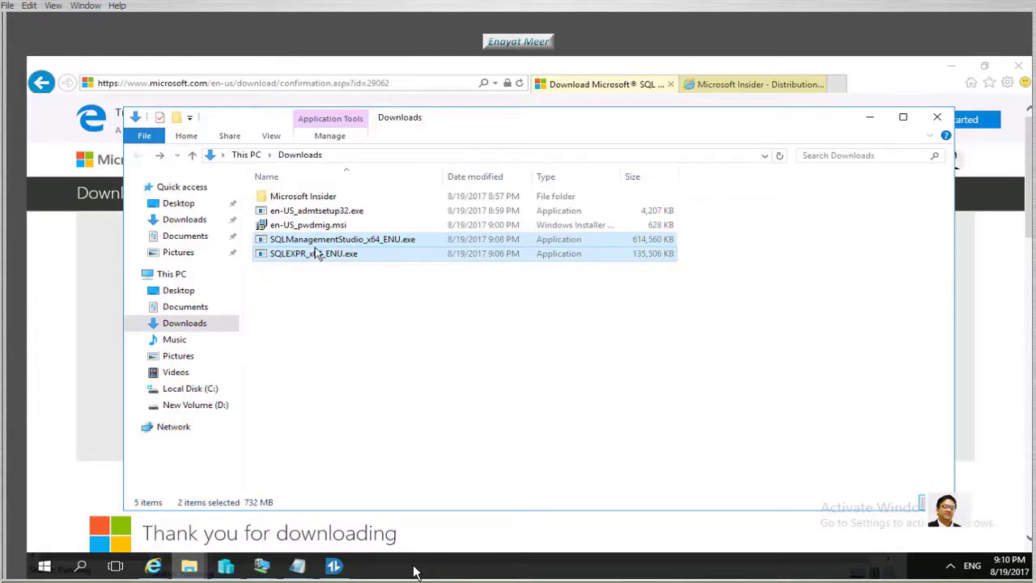
{"action": "right_click", "coordinate": [317, 253]}
{"action": "left_click", "coordinate": [350, 364]}
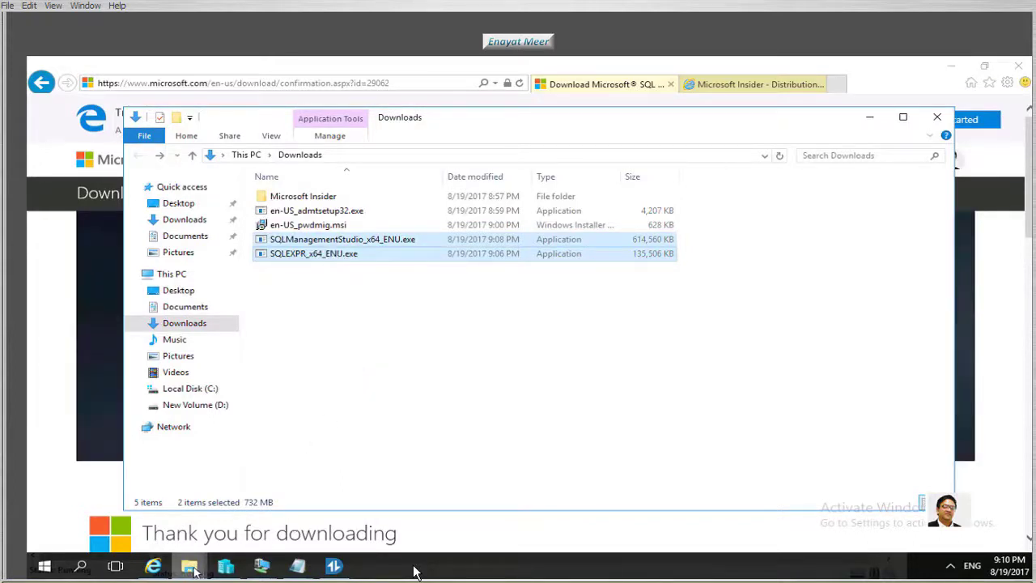
Paste the installers into the SQL Express folder on target\c$\ADMT downloads
{"action": "mouse_move", "coordinate": [193, 569]}
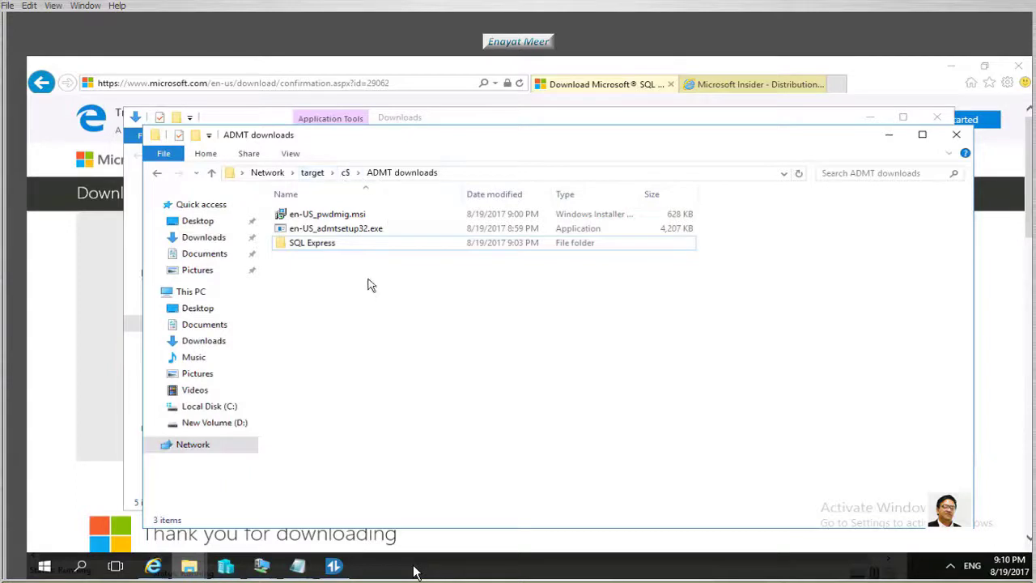
{"action": "left_click", "coordinate": [314, 249]}
{"action": "double_click", "coordinate": [315, 249]}
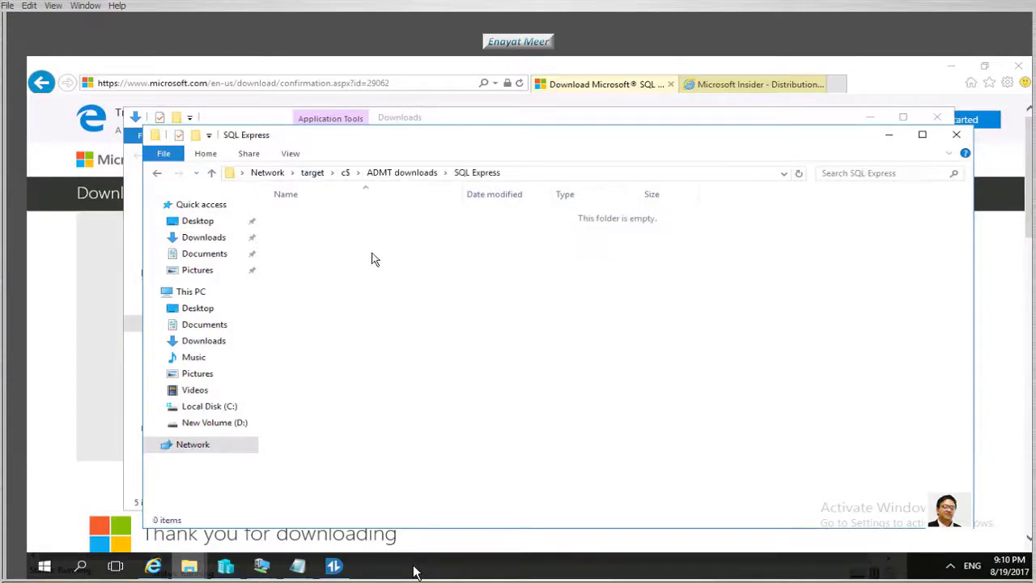
{"action": "right_click", "coordinate": [373, 254]}
{"action": "left_click", "coordinate": [408, 347]}
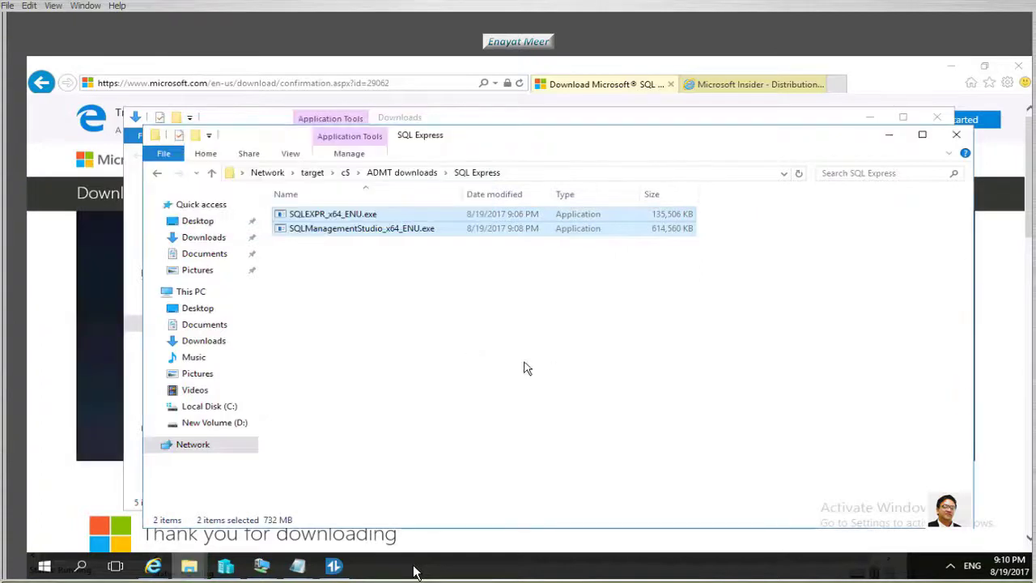
Return to ADMT downloads and select the ADMT setup and password migration installers
{"action": "left_click", "coordinate": [157, 172]}
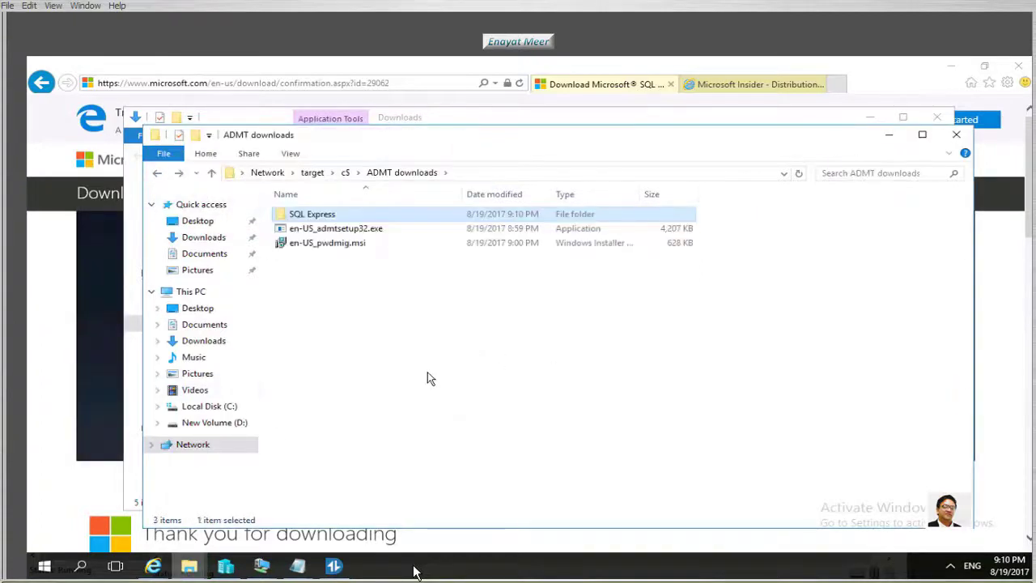
{"action": "left_click", "coordinate": [326, 230]}
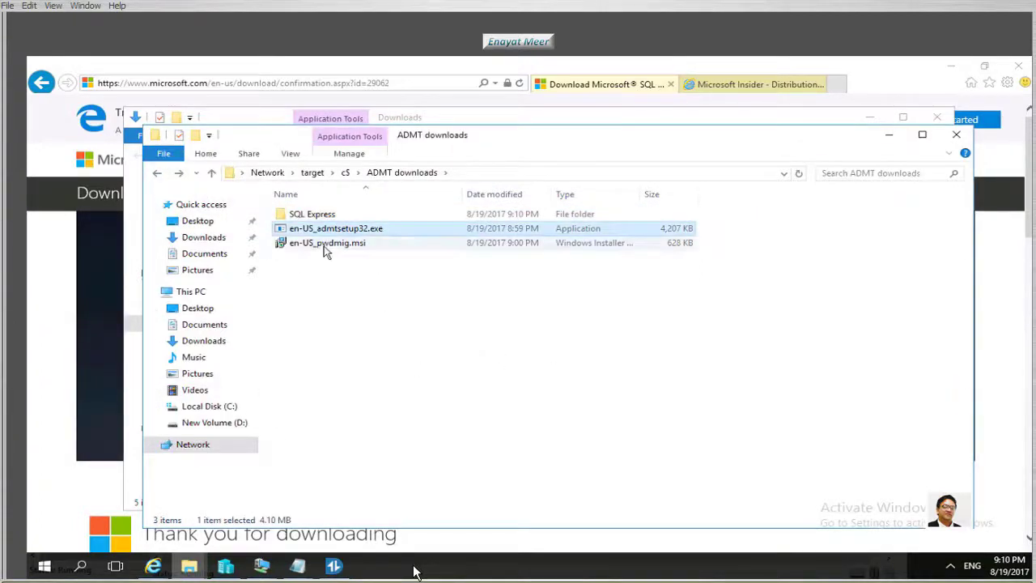
{"action": "left_click", "coordinate": [327, 245]}
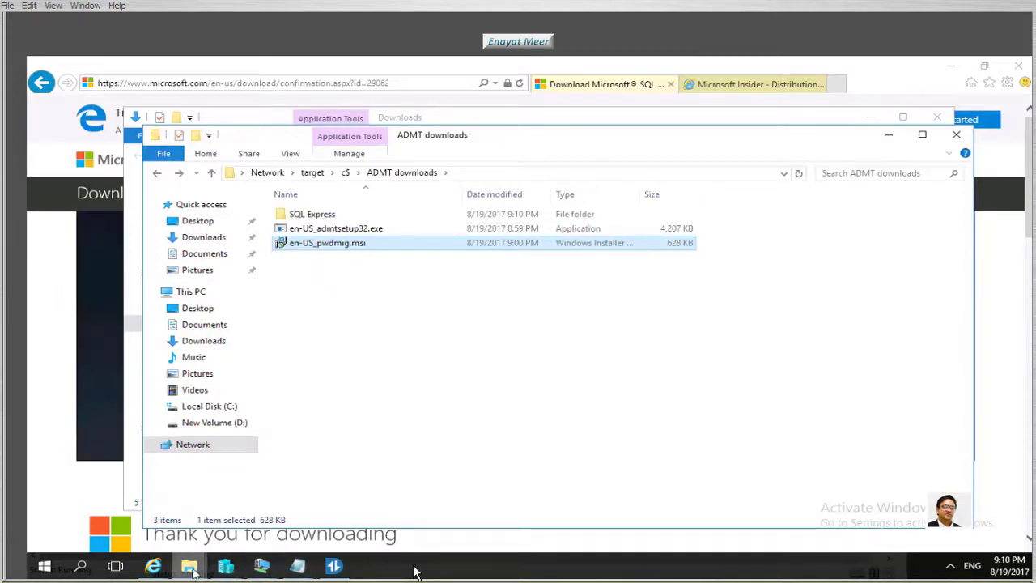
{"action": "left_click", "coordinate": [225, 566]}
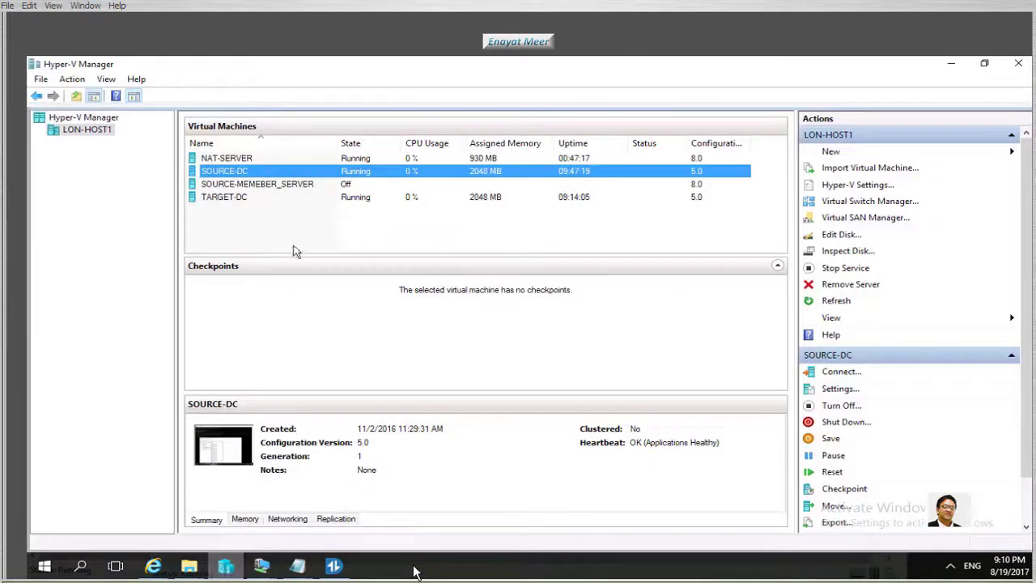
Connect to TARGET-DC and browse Local Disk (C:) to the ADMT downloads folder
{"action": "double_click", "coordinate": [232, 202]}
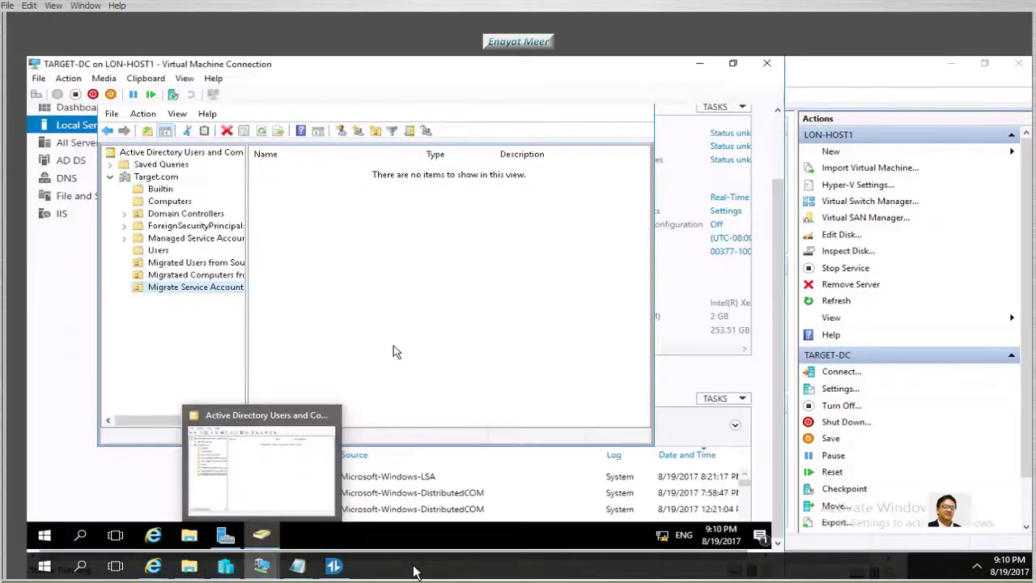
{"action": "left_click", "coordinate": [188, 537]}
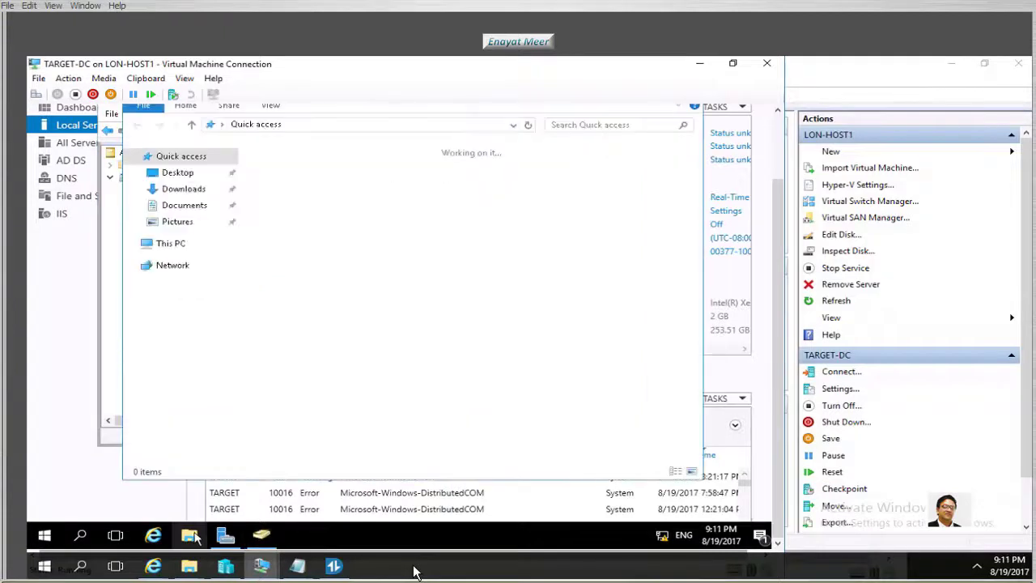
{"action": "left_click", "coordinate": [190, 357]}
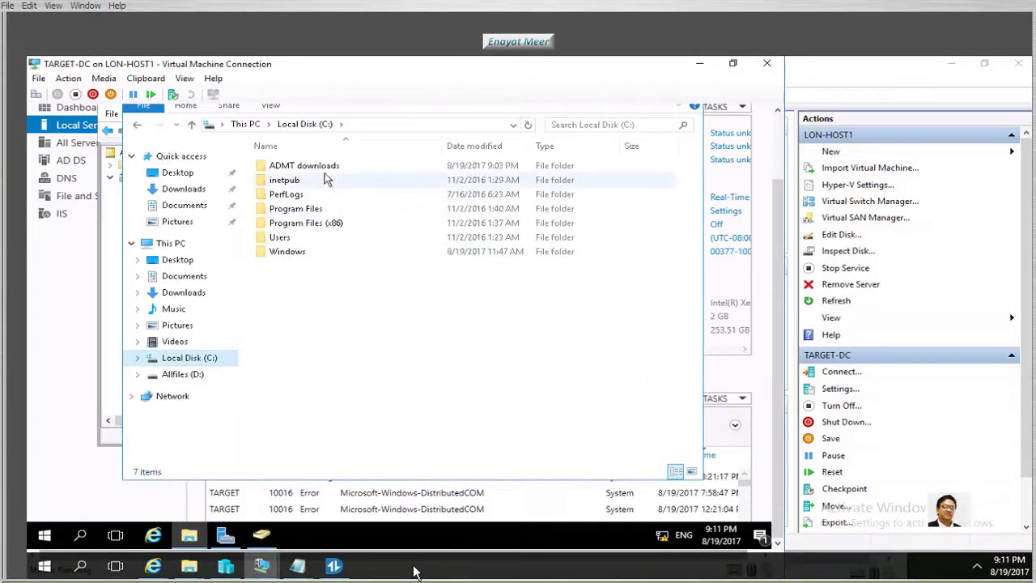
{"action": "left_click", "coordinate": [320, 169]}
Share ADMT downloads via Advanced Sharing, giving Everyone Full Control permission
{"action": "right_click", "coordinate": [320, 169]}
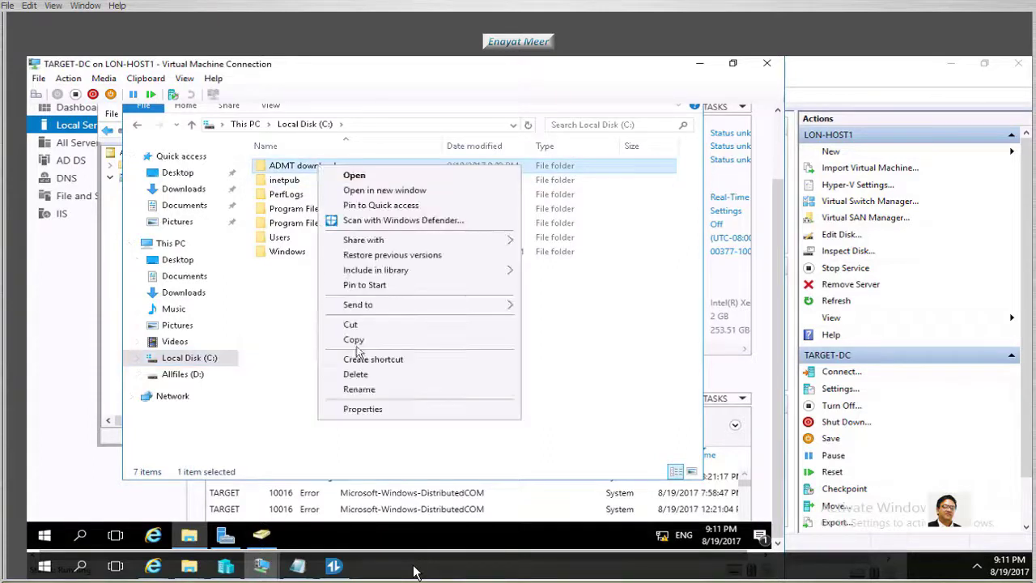
{"action": "left_click", "coordinate": [348, 410]}
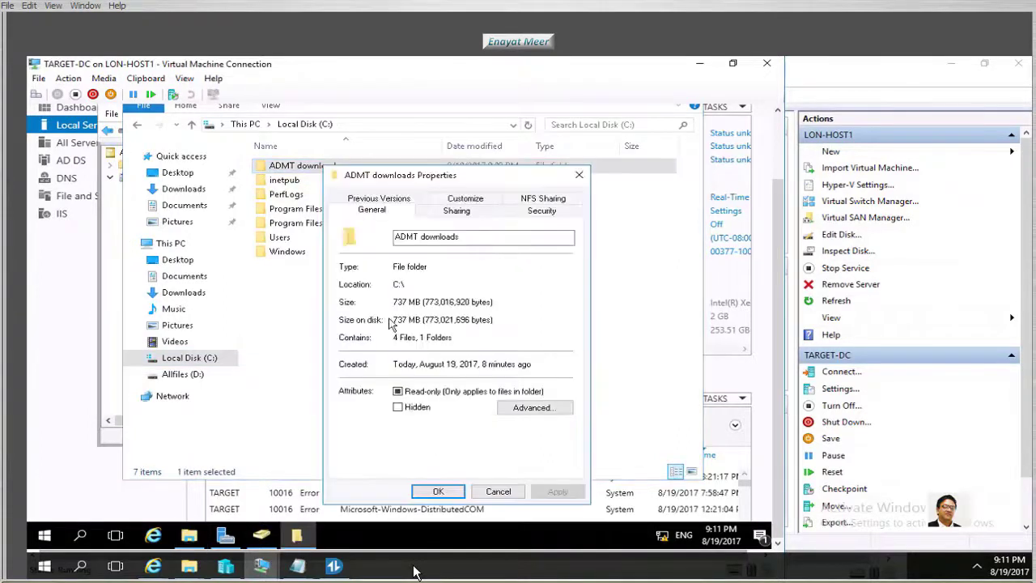
{"action": "left_click", "coordinate": [459, 212]}
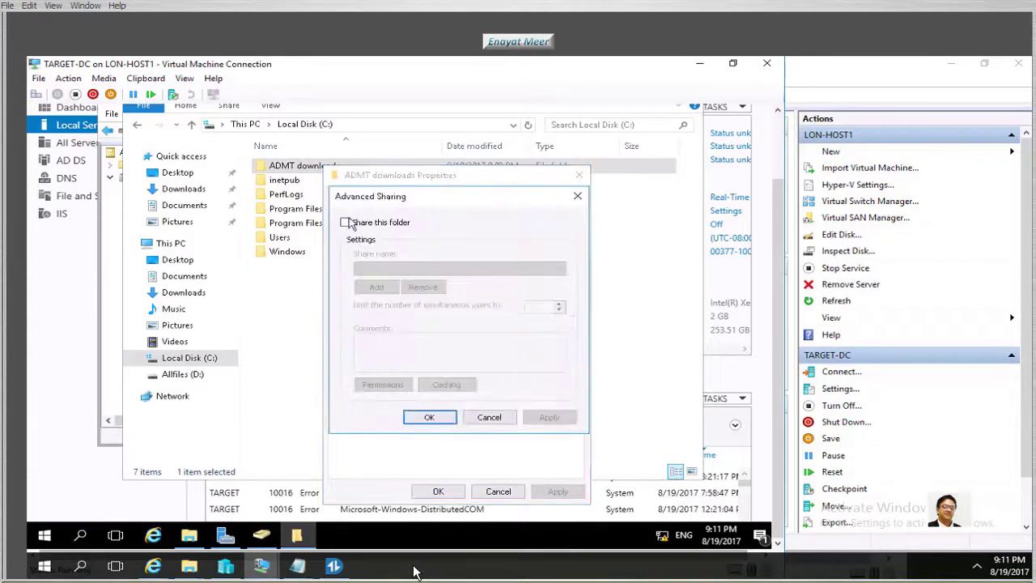
{"action": "left_click", "coordinate": [345, 222]}
{"action": "left_click", "coordinate": [384, 386]}
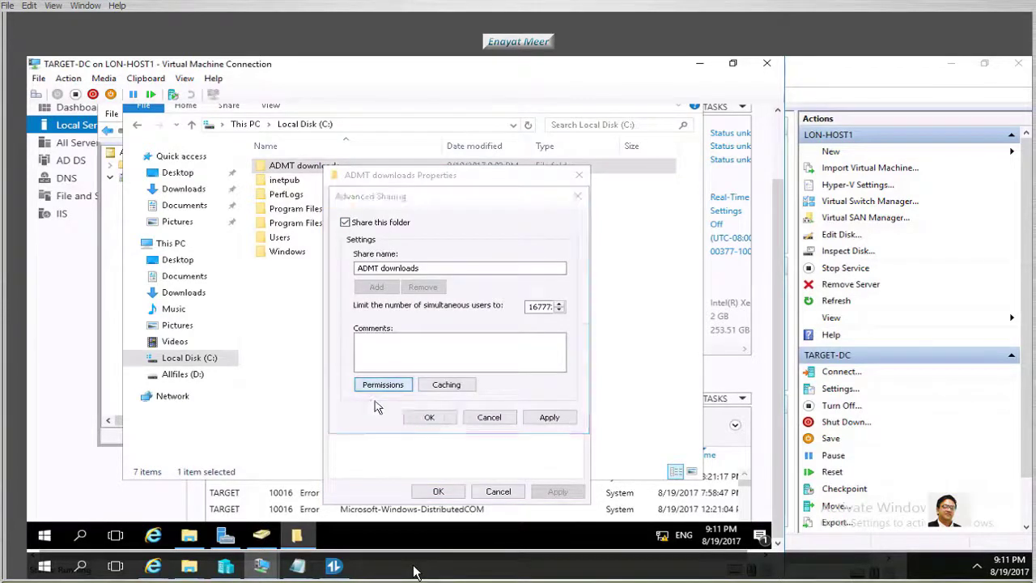
{"action": "left_click", "coordinate": [517, 372]}
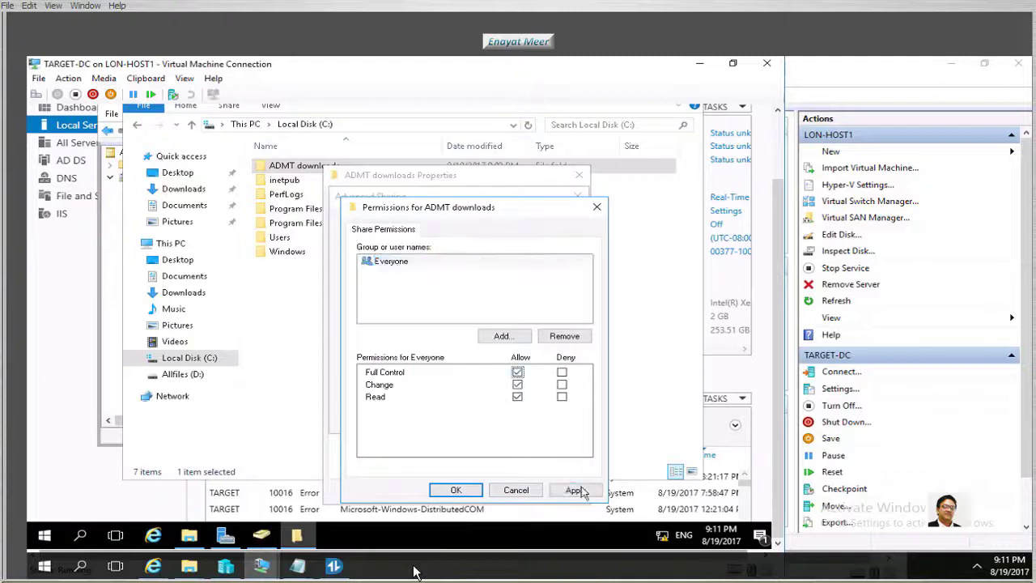
{"action": "left_click", "coordinate": [576, 490]}
{"action": "left_click", "coordinate": [457, 491]}
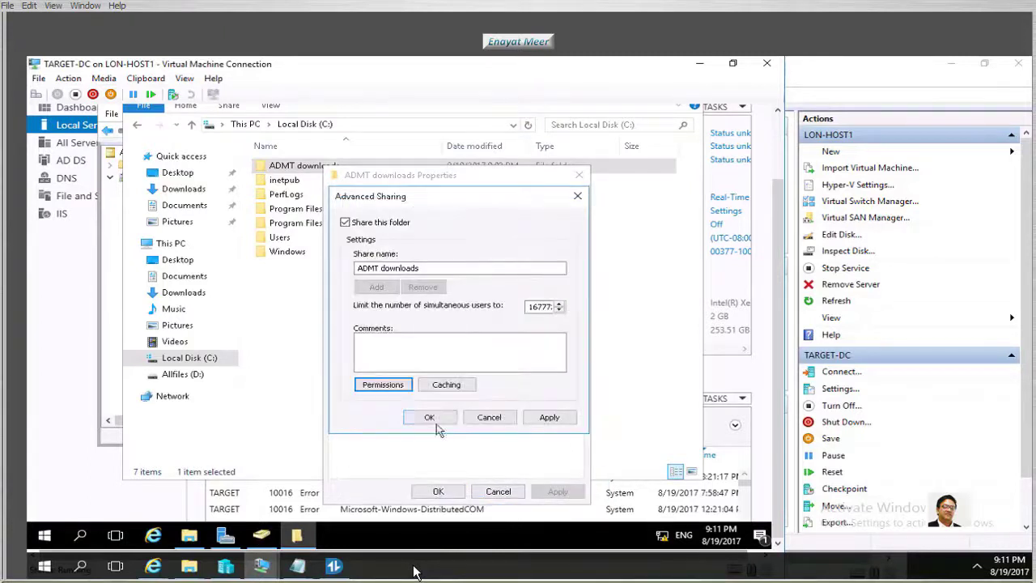
{"action": "left_click", "coordinate": [430, 418]}
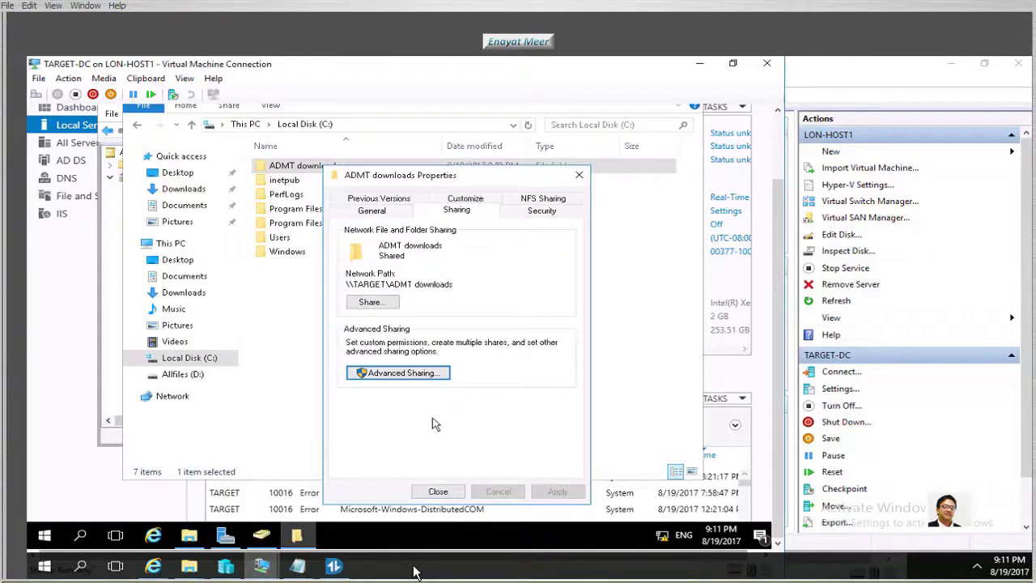
{"action": "left_click", "coordinate": [438, 491]}
Create a new text document inside ADMT downloads\SQL Express
{"action": "double_click", "coordinate": [297, 166]}
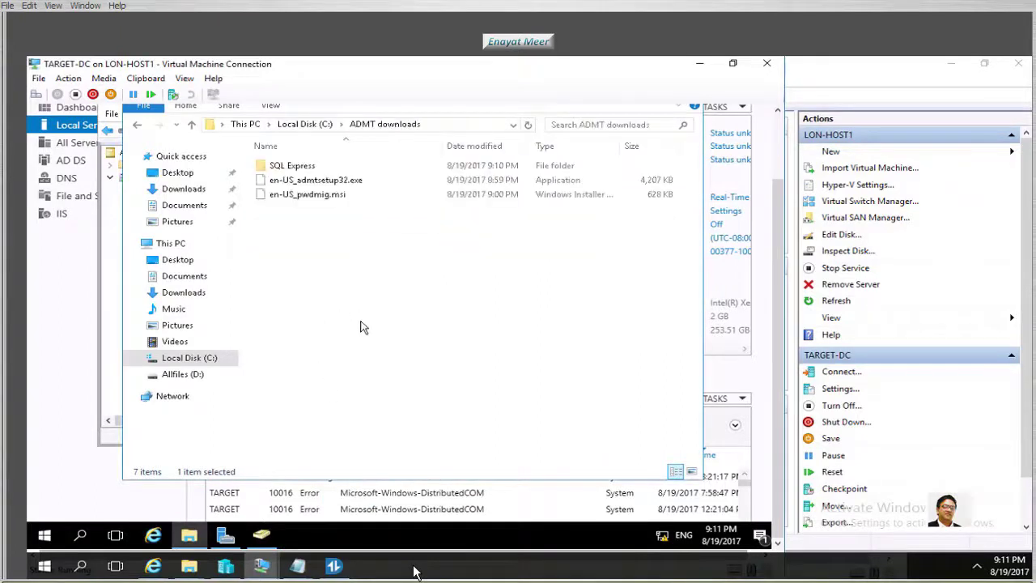
{"action": "double_click", "coordinate": [294, 167]}
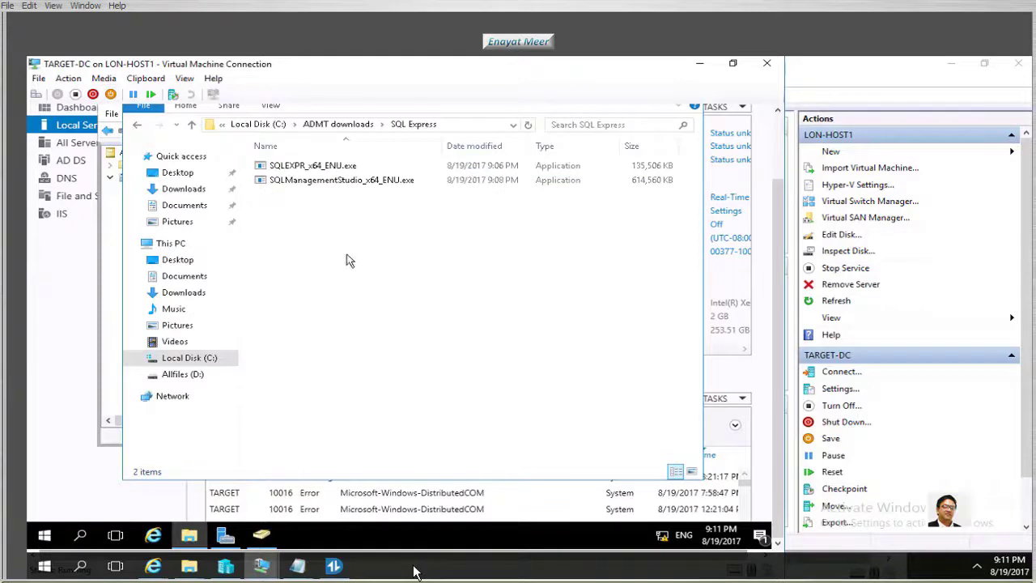
{"action": "right_click", "coordinate": [347, 252]}
{"action": "mouse_move", "coordinate": [435, 399]}
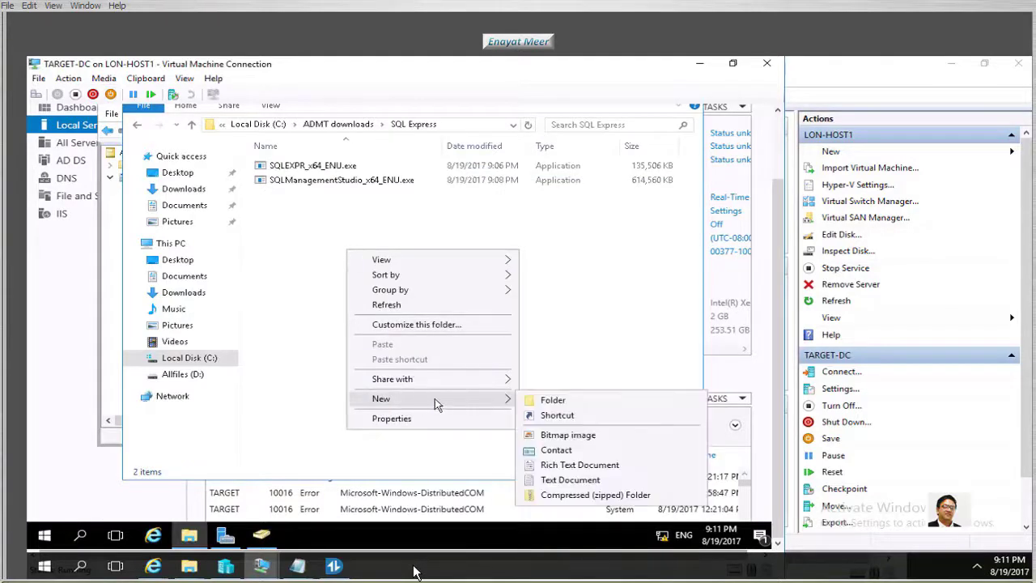
{"action": "left_click", "coordinate": [547, 481]}
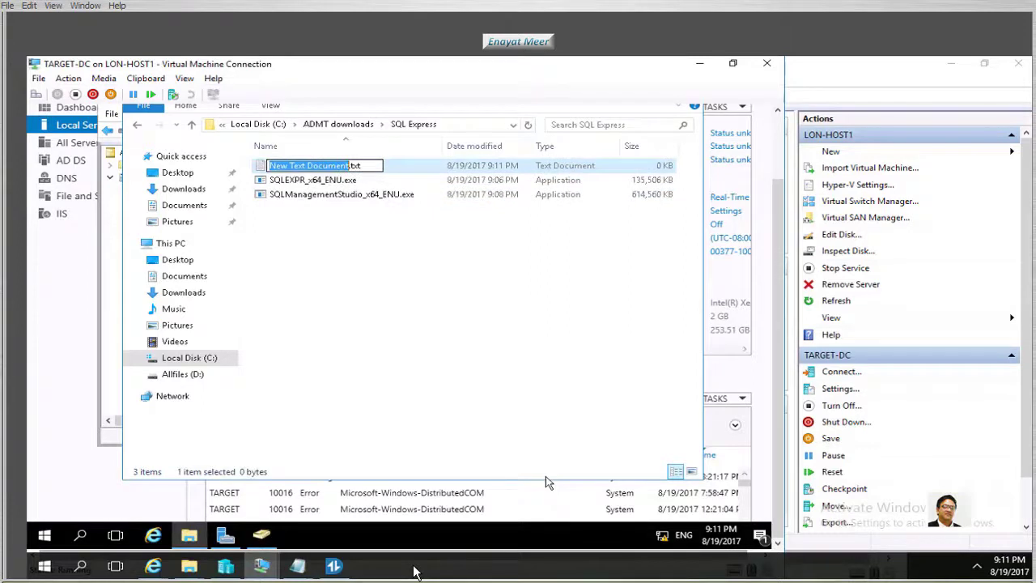
Name the file 'SQL to be installed on member server' and close the folder window
{"action": "type", "text": "SQL to"}
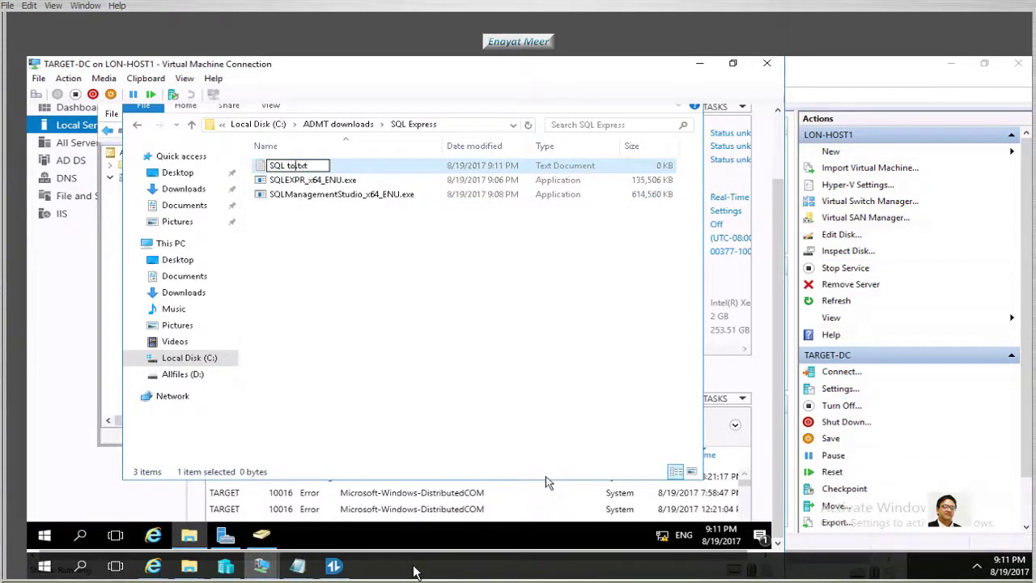
{"action": "type", "text": " be s"}
{"action": "type", "text": "nstalled on m"}
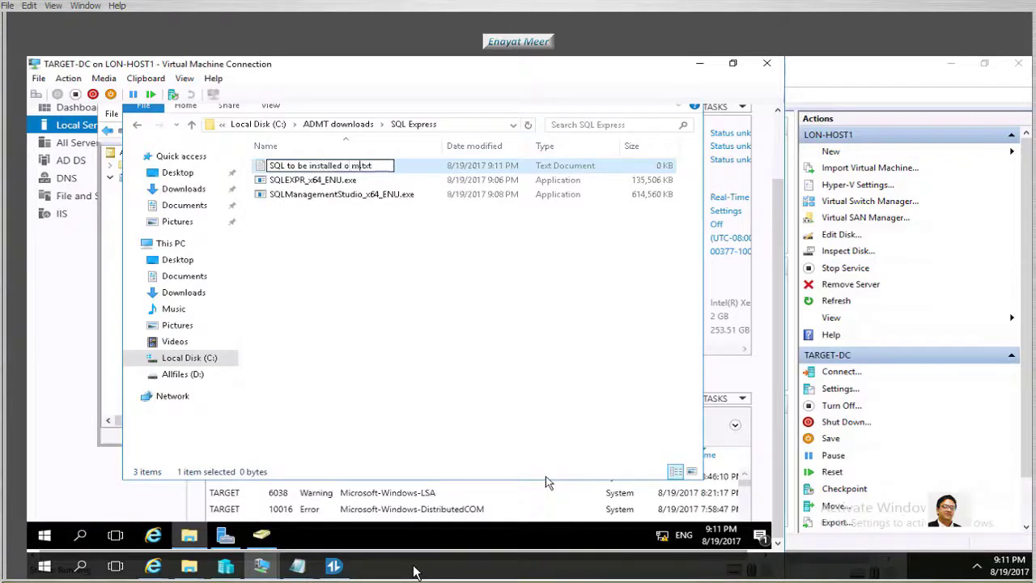
{"action": "type", "text": "em"}
{"action": "key", "text": "BackSpace"}
{"action": "key", "text": "BackSpace"}
{"action": "key", "text": "BackSpace"}
{"action": "key", "text": "BackSpace"}
{"action": "key", "text": "BackSpace"}
{"action": "type", "text": "on member"}
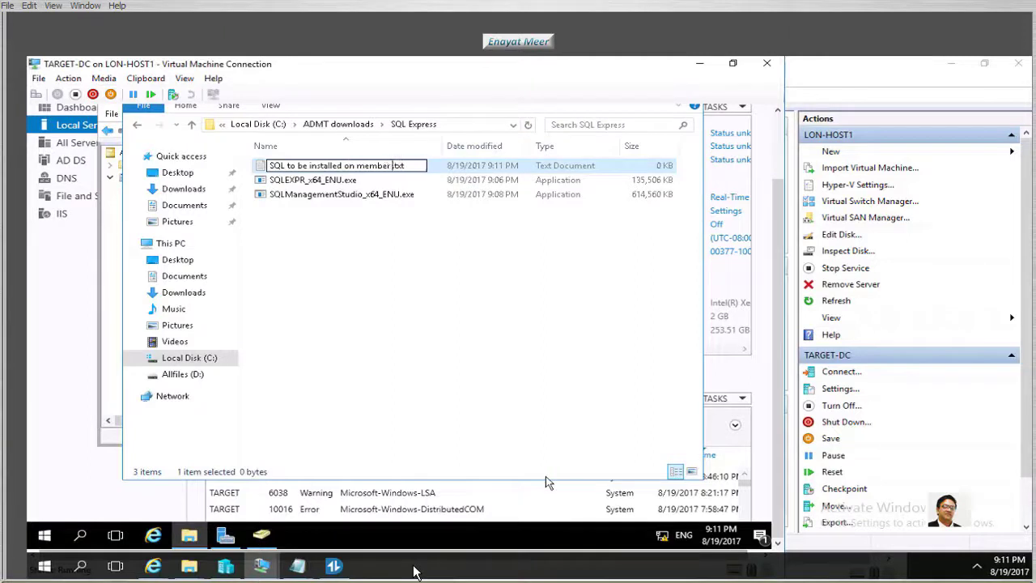
{"action": "type", "text": " server"}
{"action": "left_click", "coordinate": [375, 337]}
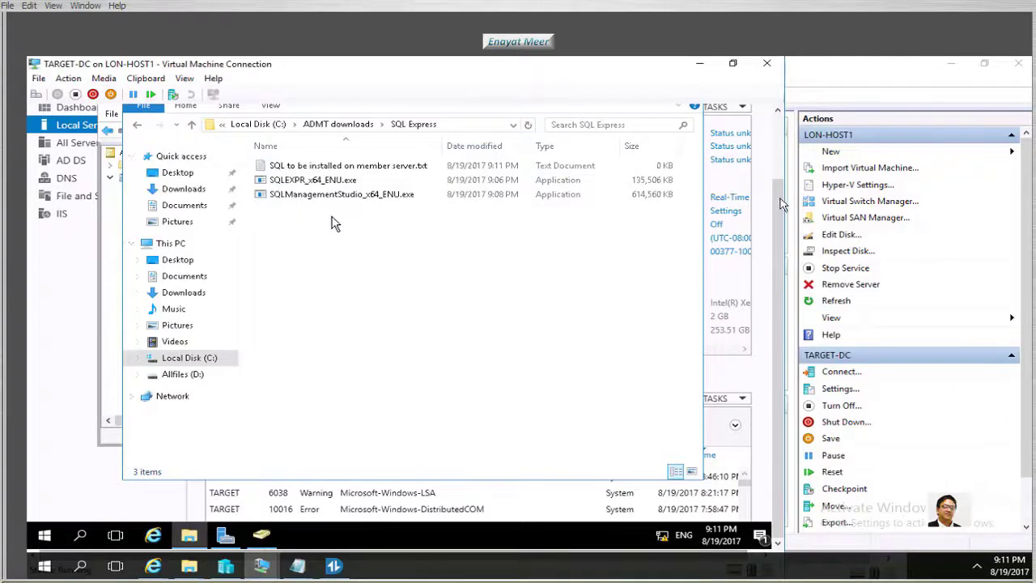
{"action": "left_click_drag", "start_coordinate": [778, 176], "coordinate": [782, 117]}
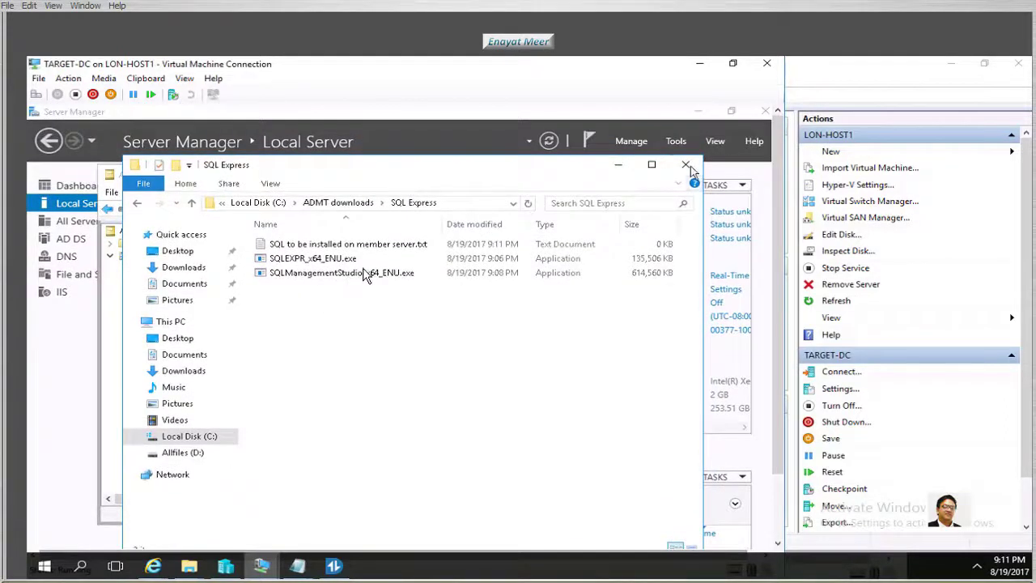
{"action": "left_click", "coordinate": [688, 169]}
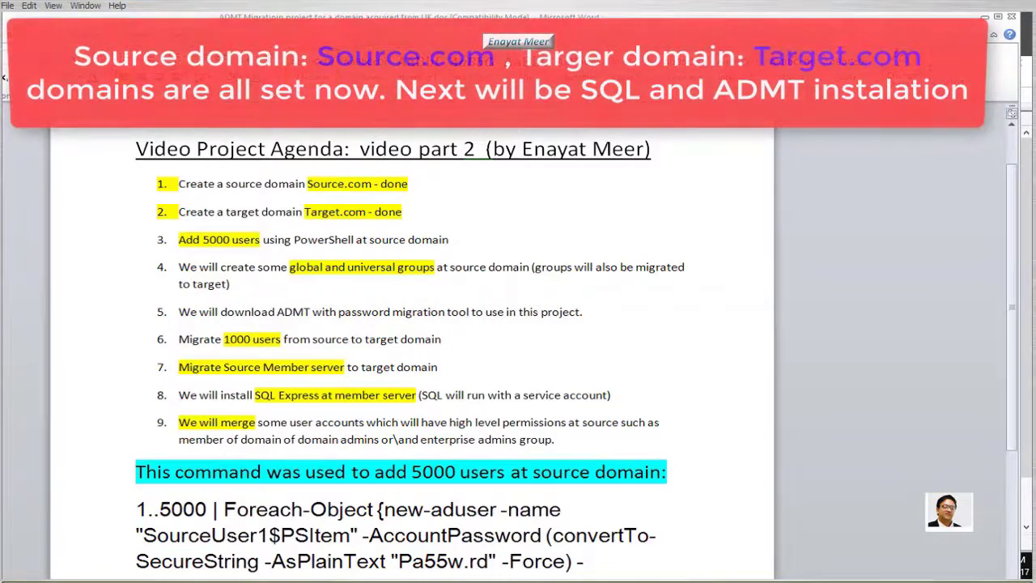
Scroll down through the Video Project Agenda in the Word document
{"action": "scroll", "coordinate": [723, 531], "scroll_direction": "down", "scroll_amount": 4}
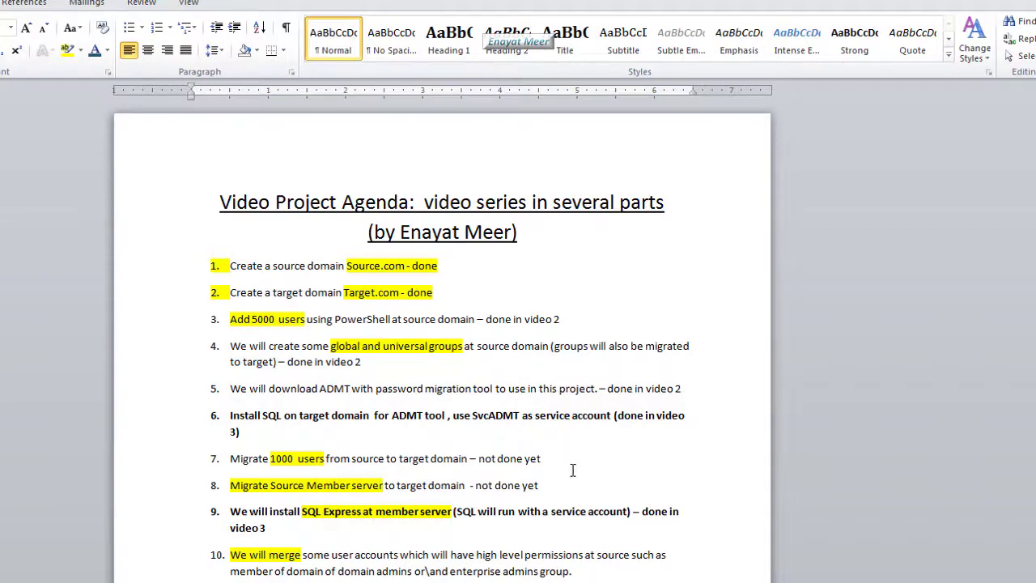
{"action": "scroll", "coordinate": [576, 468], "scroll_direction": "down", "scroll_amount": 1}
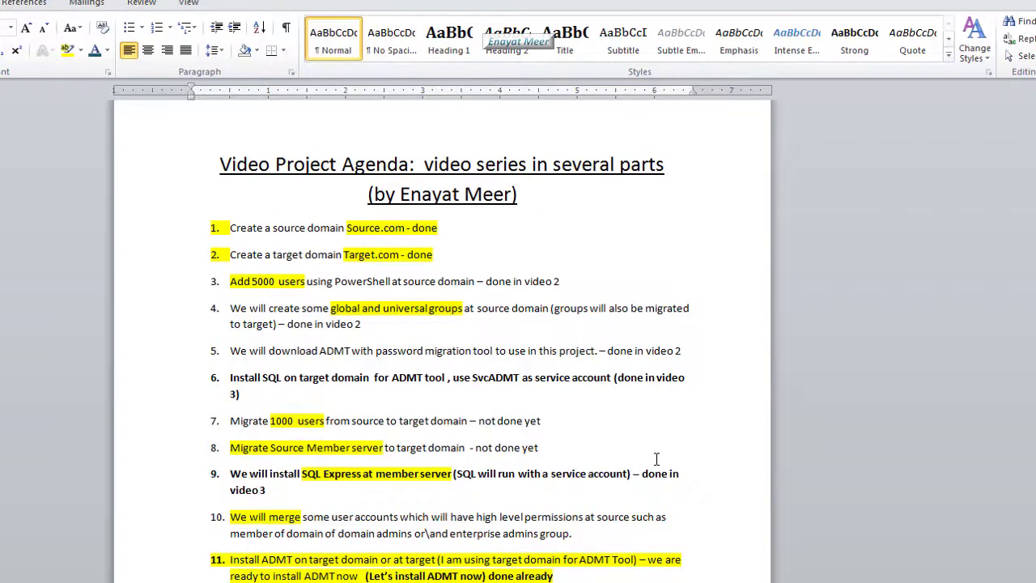
{"action": "scroll", "coordinate": [657, 459], "scroll_direction": "down", "scroll_amount": 1}
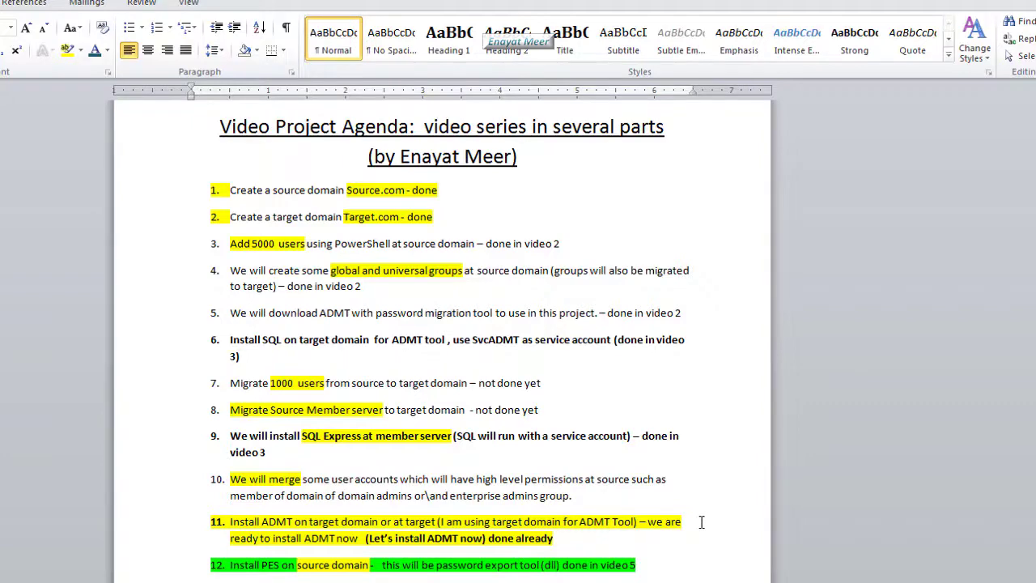
{"action": "scroll", "coordinate": [701, 522], "scroll_direction": "down", "scroll_amount": 2}
{"action": "scroll", "coordinate": [702, 525], "scroll_direction": "down", "scroll_amount": 2}
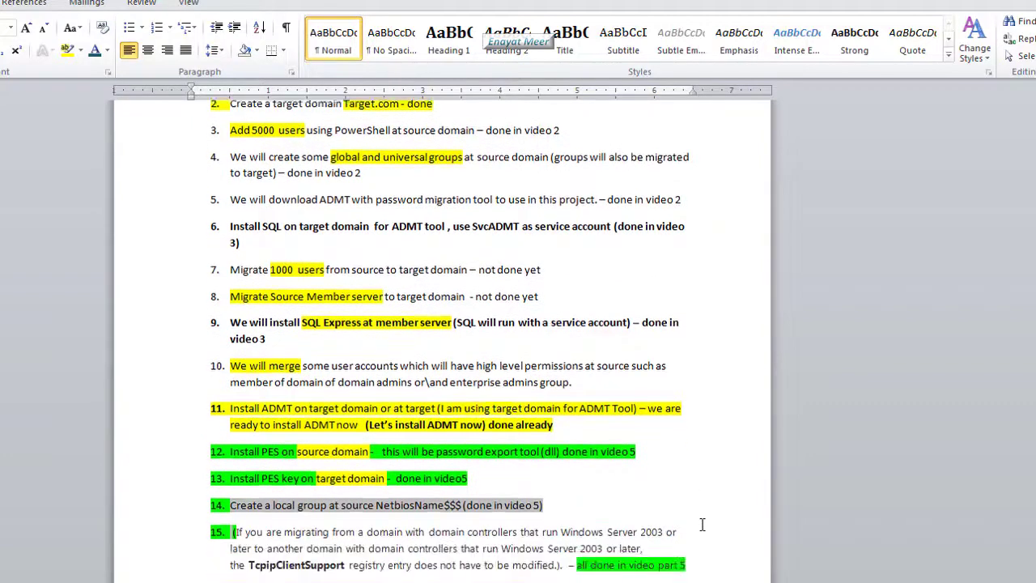
{"action": "scroll", "coordinate": [702, 525], "scroll_direction": "down", "scroll_amount": 2}
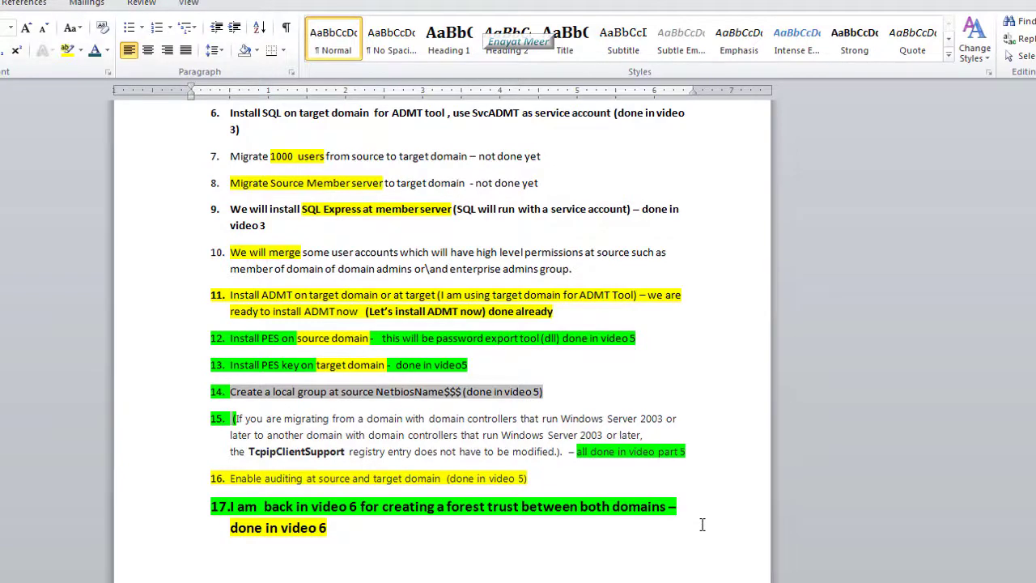
{"action": "scroll", "coordinate": [702, 525], "scroll_direction": "up", "scroll_amount": 7}
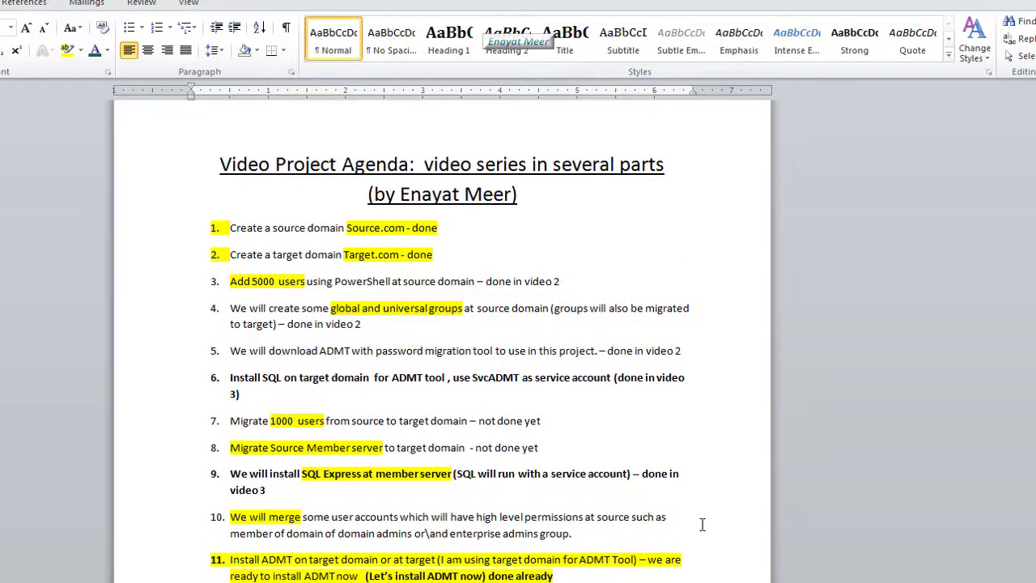
{"action": "scroll", "coordinate": [702, 524], "scroll_direction": "down", "scroll_amount": 2}
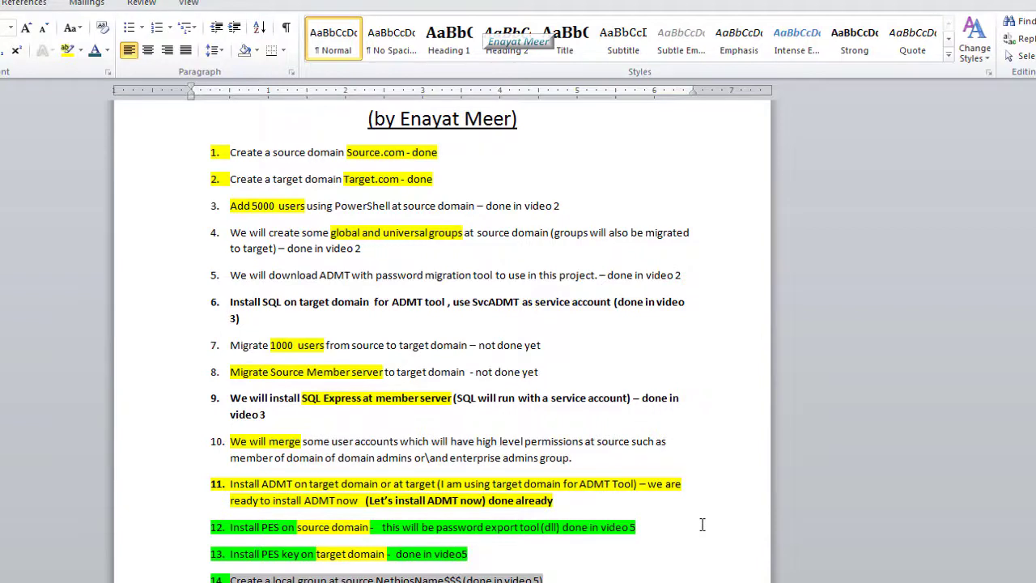
{"action": "scroll", "coordinate": [702, 524], "scroll_direction": "down", "scroll_amount": 2}
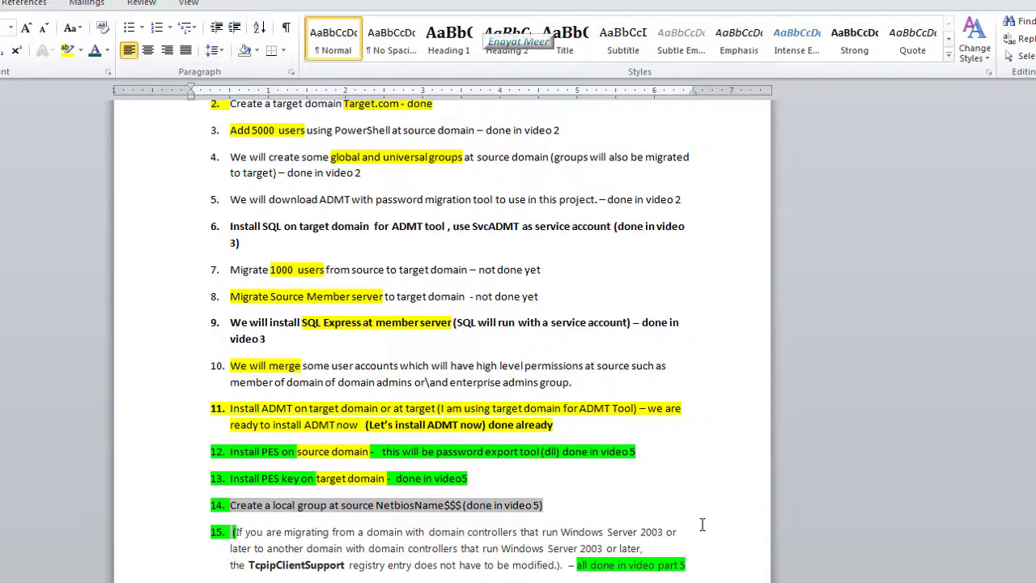
{"action": "scroll", "coordinate": [702, 525], "scroll_direction": "down", "scroll_amount": 2}
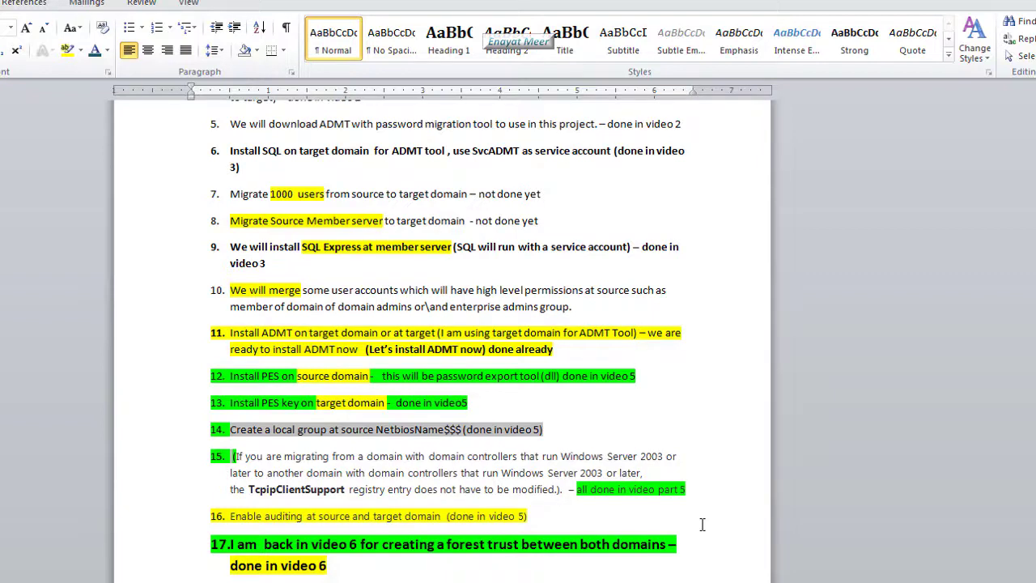
{"action": "scroll", "coordinate": [702, 525], "scroll_direction": "down", "scroll_amount": 1}
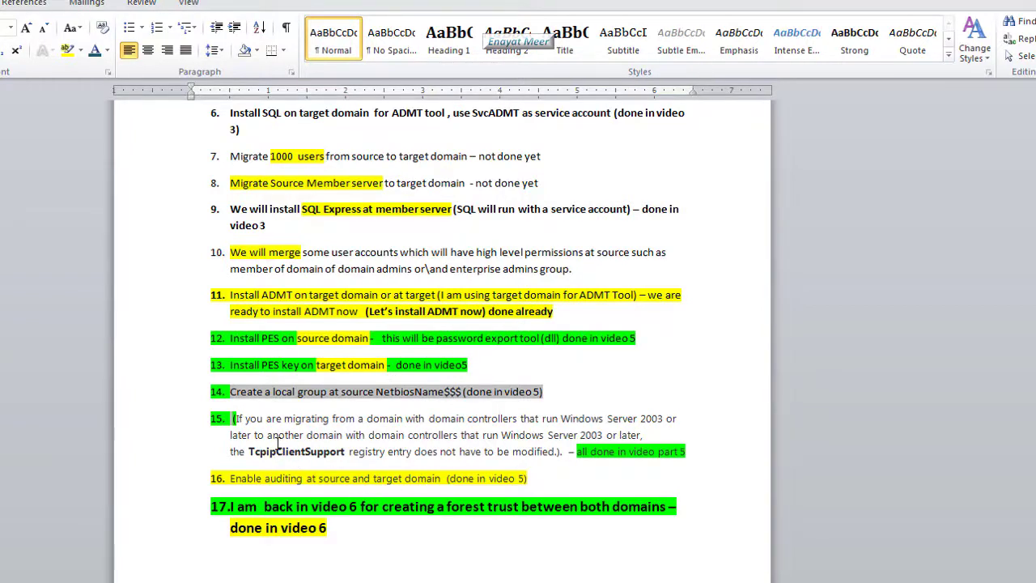
{"action": "scroll", "coordinate": [387, 448], "scroll_direction": "down", "scroll_amount": 1}
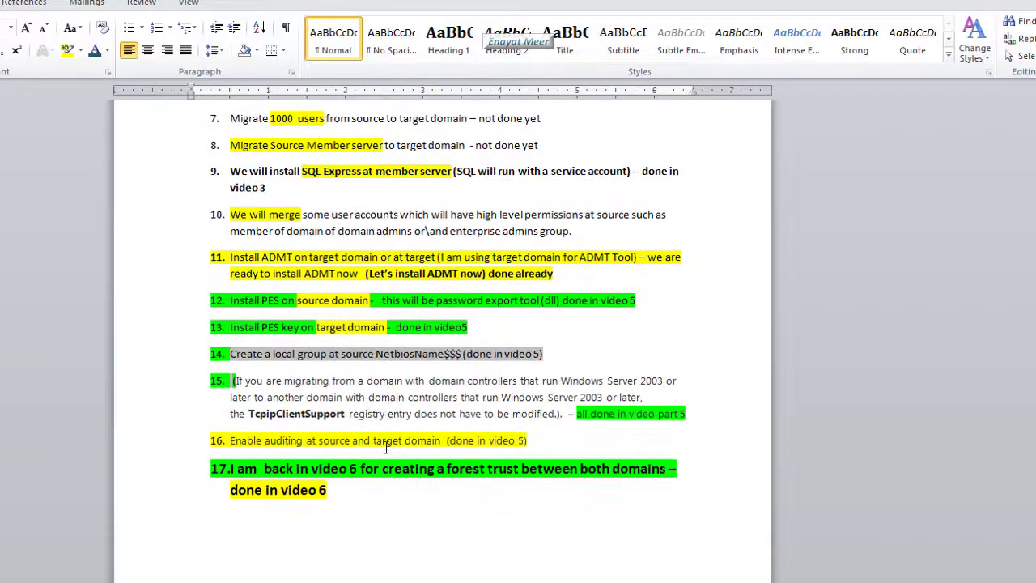
{"action": "scroll", "coordinate": [402, 532], "scroll_direction": "down", "scroll_amount": 10}
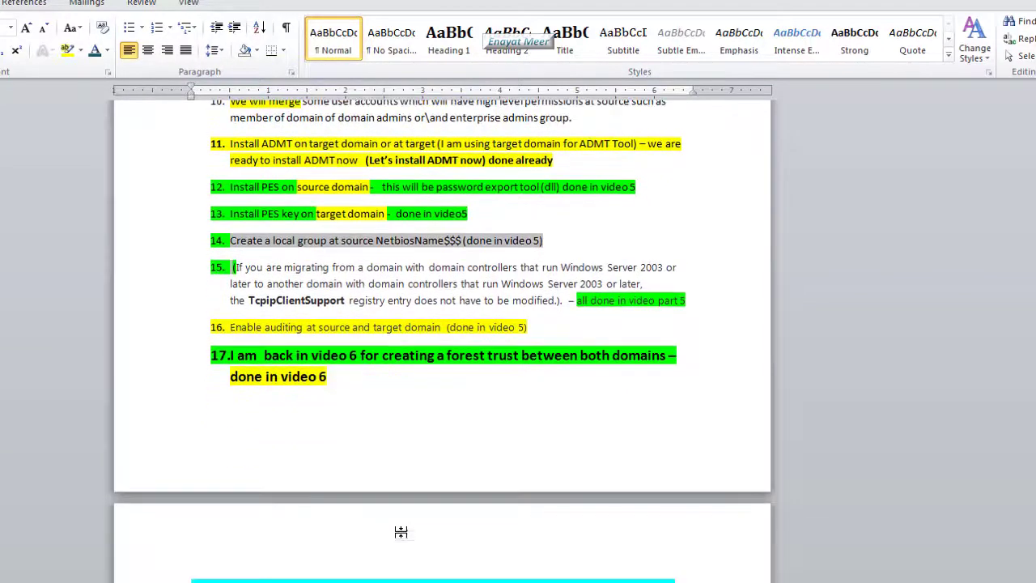
{"action": "scroll", "coordinate": [400, 530], "scroll_direction": "down", "scroll_amount": 7}
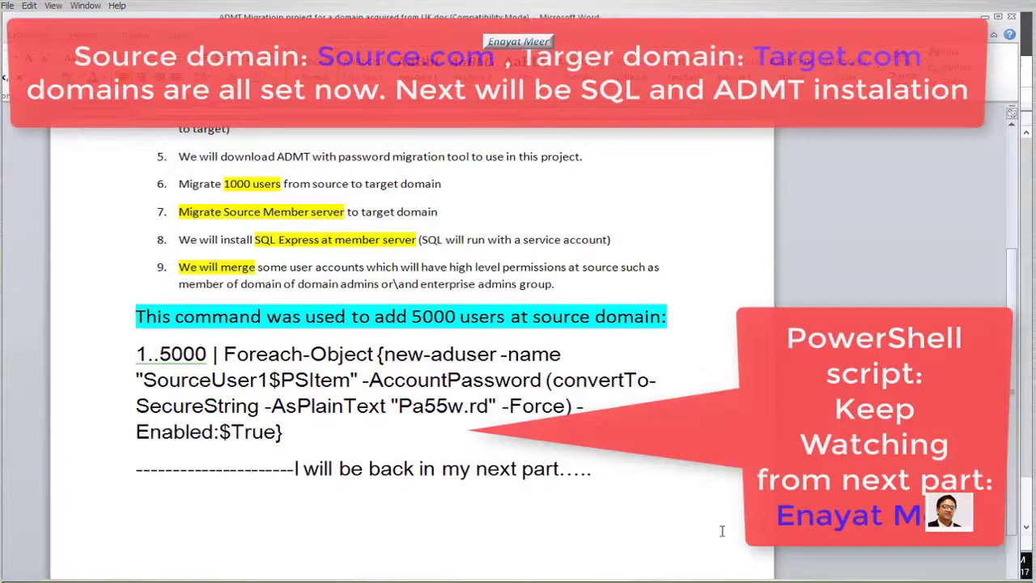
Type a sign-off line with the author's name followed by '....keep watching'
{"action": "type", "text": "E"}
{"action": "type", "text": "nay"}
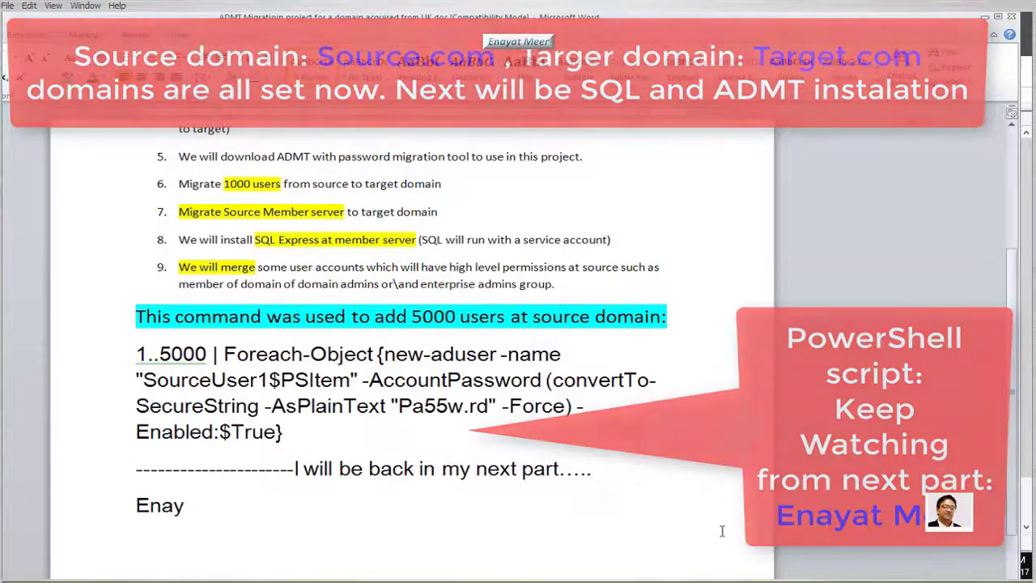
{"action": "type", "text": "at Meer..."}
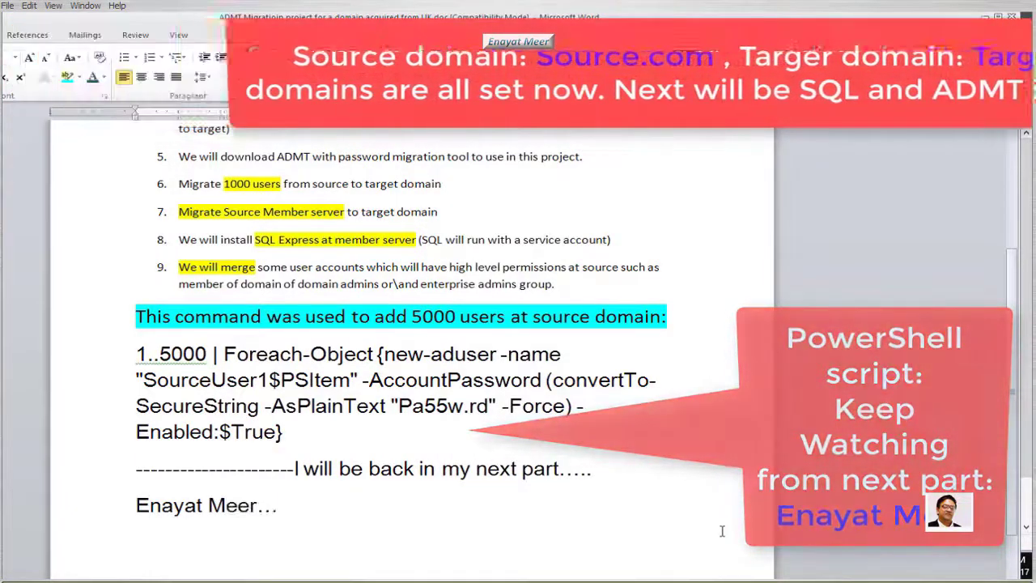
{"action": "type", "text": ".keep watching.................."}
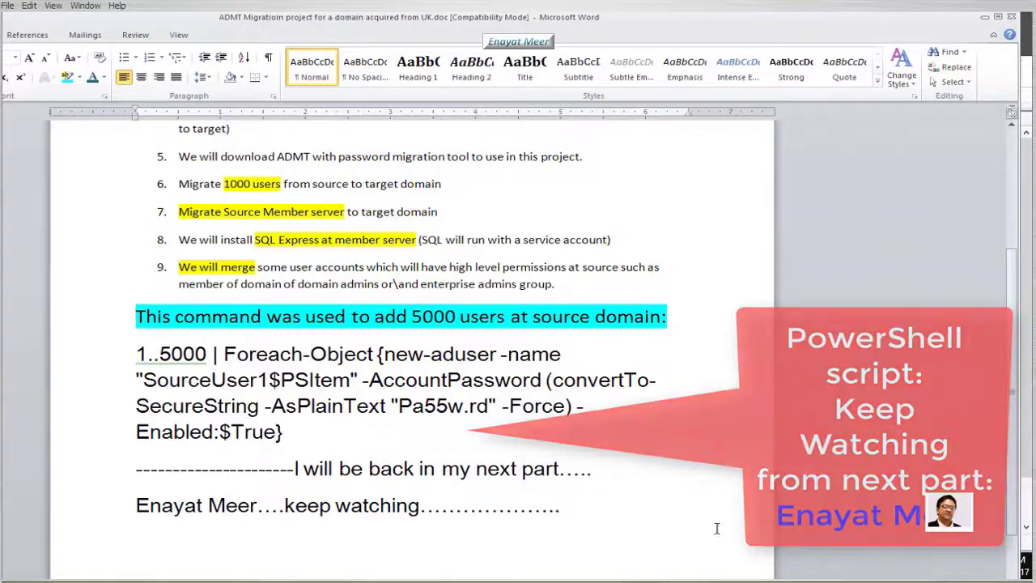
{"action": "scroll", "coordinate": [717, 528], "scroll_direction": "up", "scroll_amount": 2}
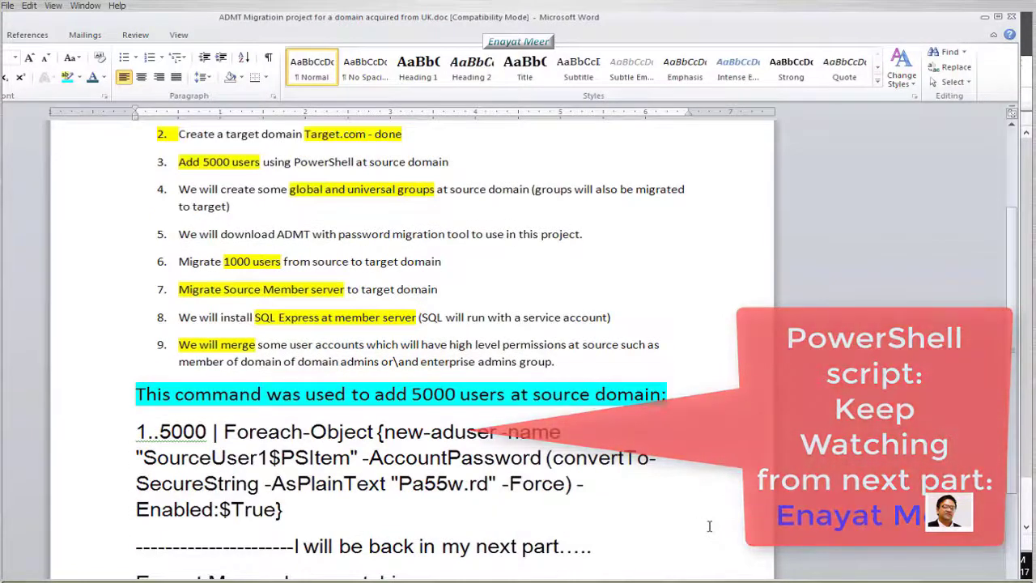
{"action": "scroll", "coordinate": [709, 526], "scroll_direction": "down", "scroll_amount": 1}
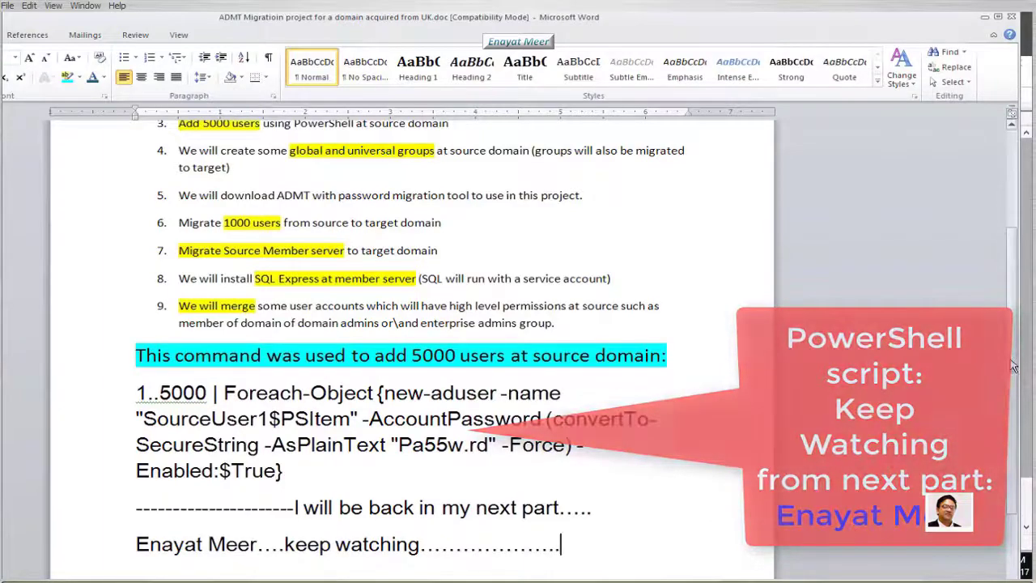
{"action": "left_click_drag", "start_coordinate": [1014, 367], "coordinate": [1018, 294]}
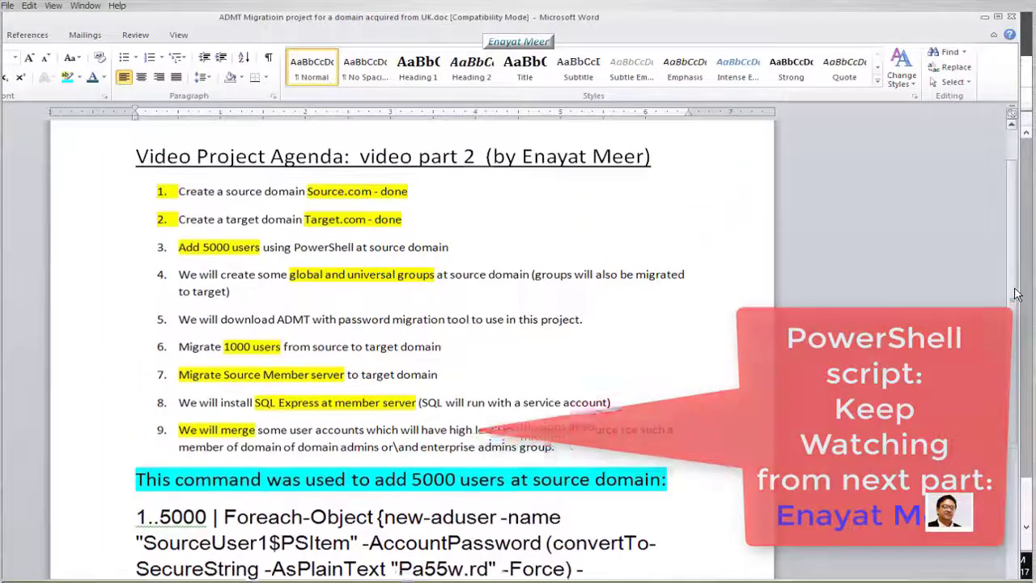